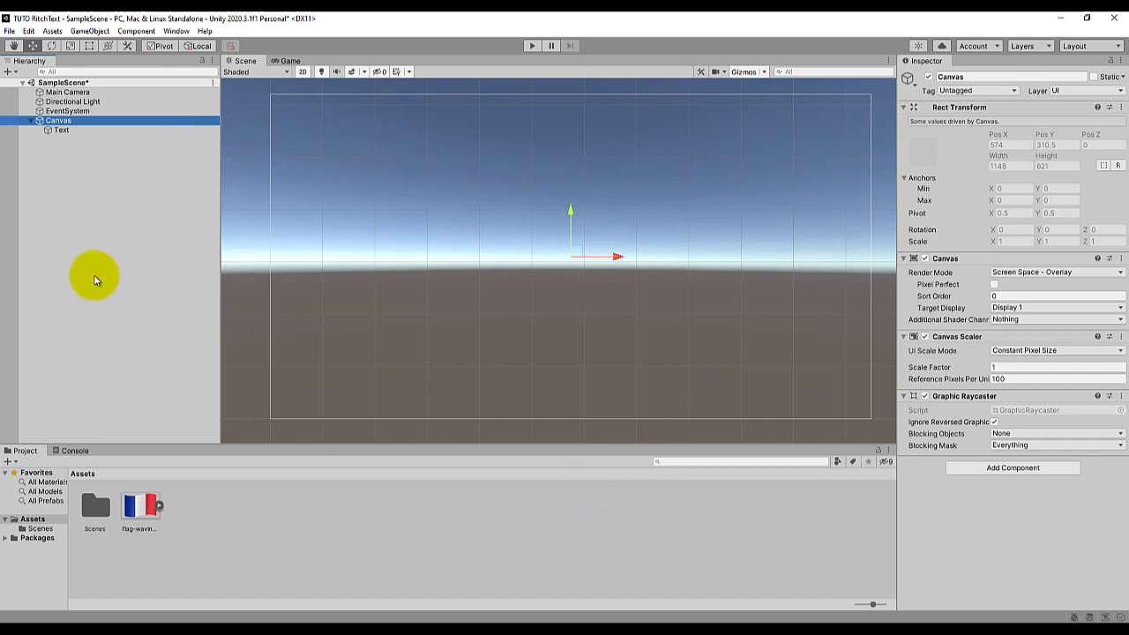
- Select the Text object and enter 'Un texte en gras.' as its text
left_click(61, 130)
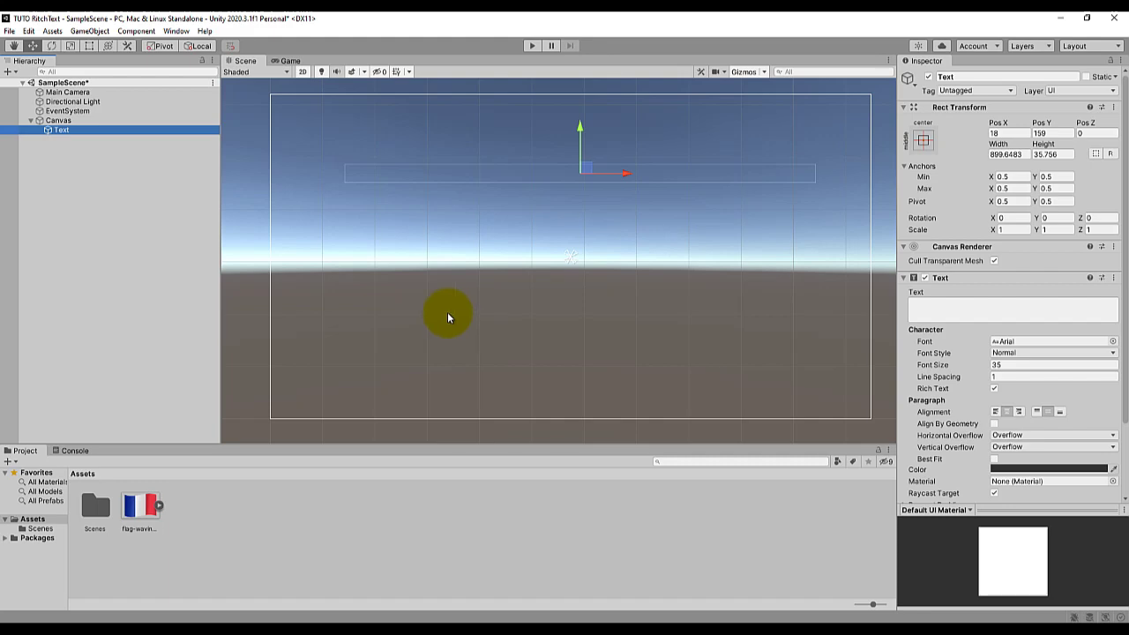
left_click(933, 306)
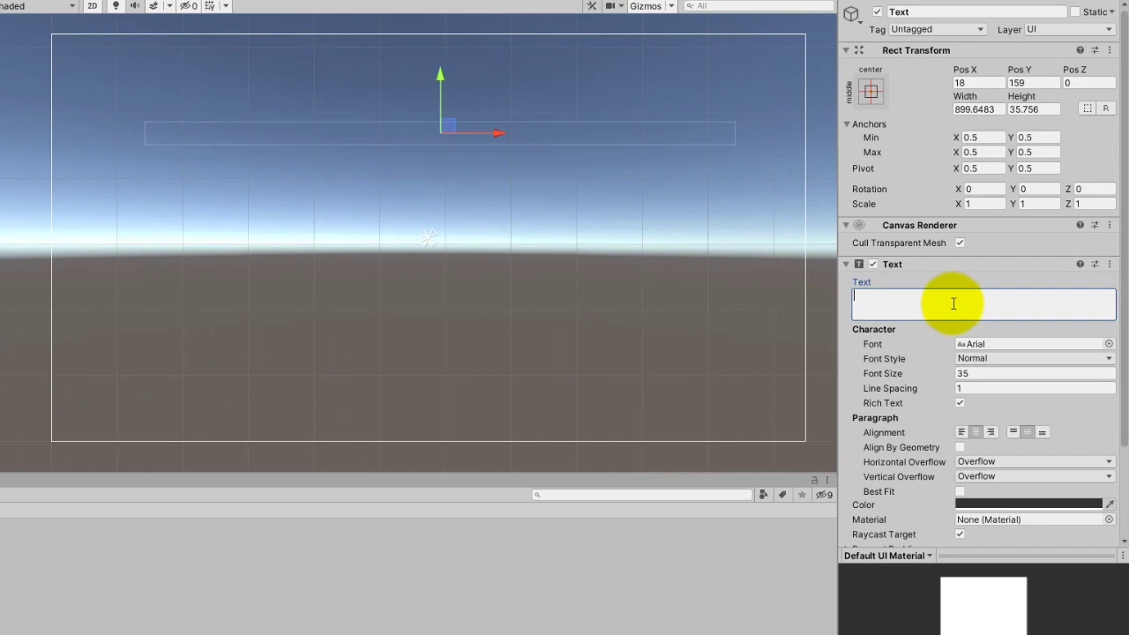
type("Un texte")
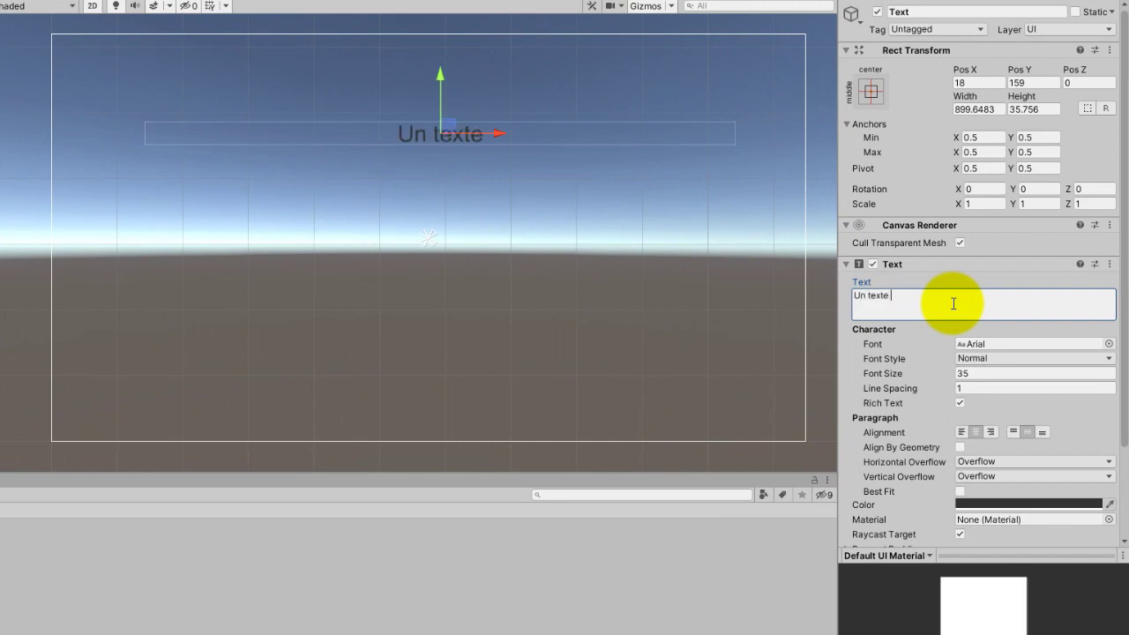
type(" en gras.")
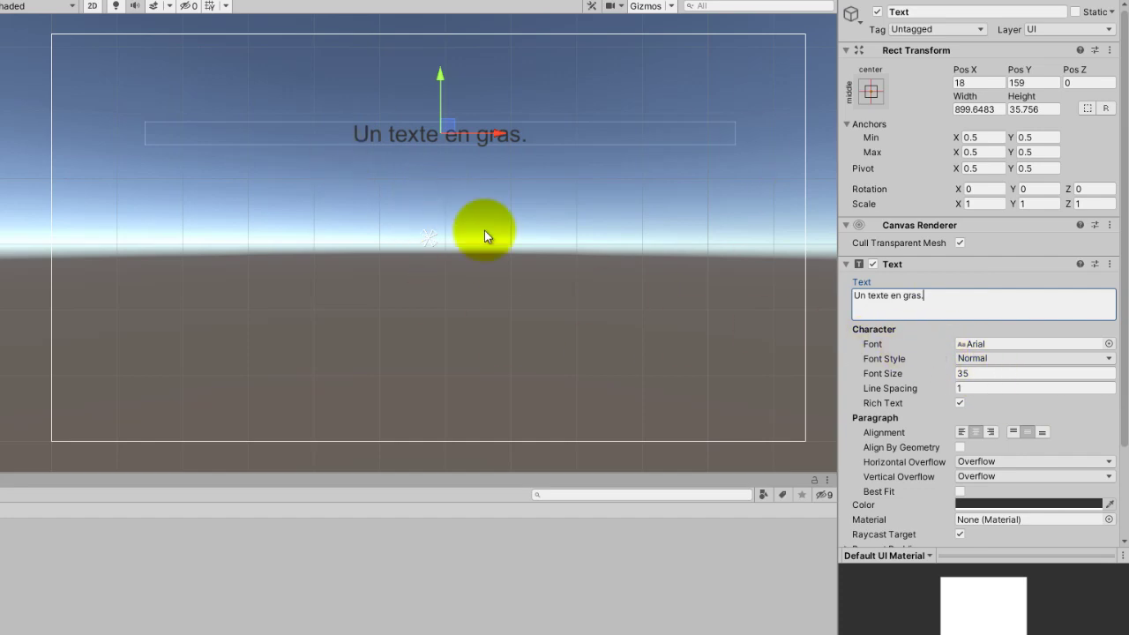
- Try Bold and Italic, then settle on Normal style, font size 67, Rich Text off
left_click(974, 358)
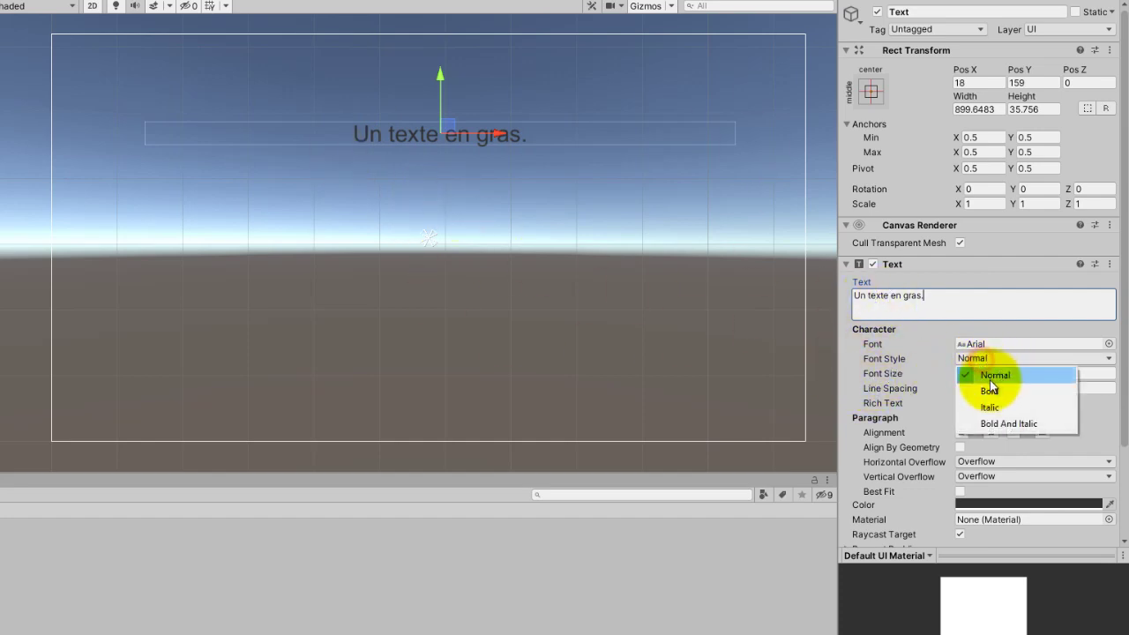
left_click(990, 391)
left_click(1000, 358)
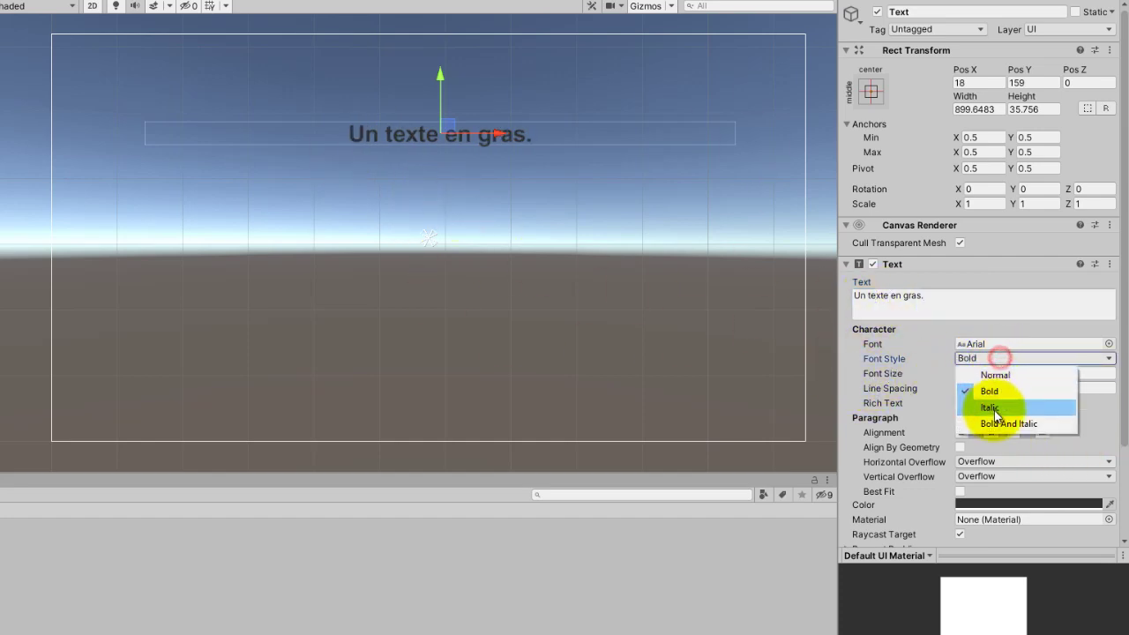
left_click(990, 408)
left_click(975, 358)
left_click(997, 375)
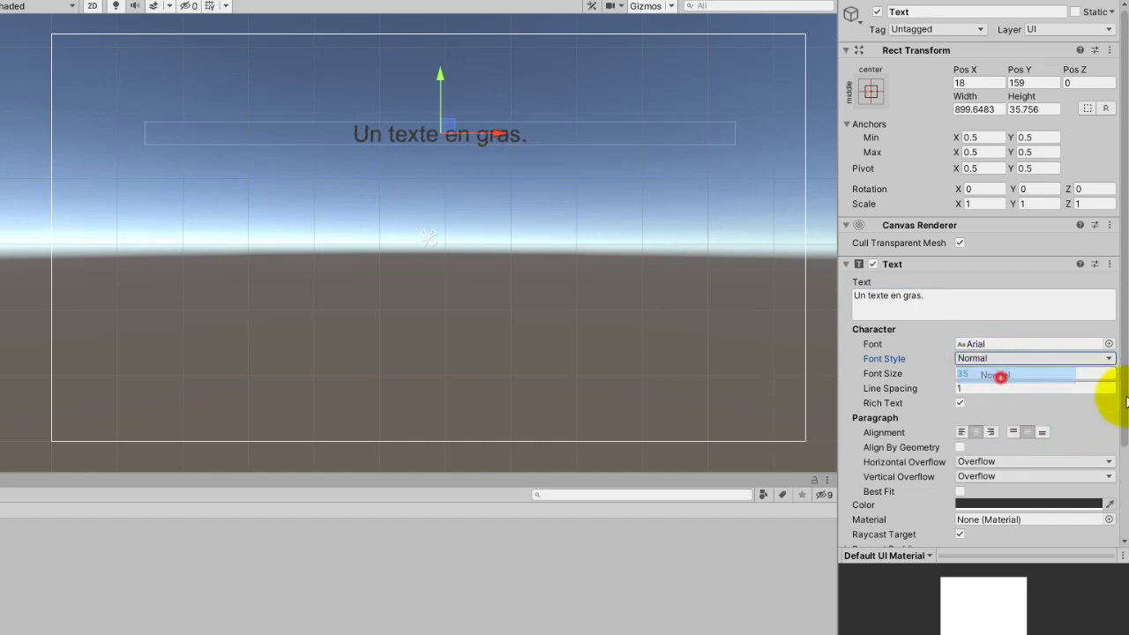
left_click_drag(943, 375, 979, 375)
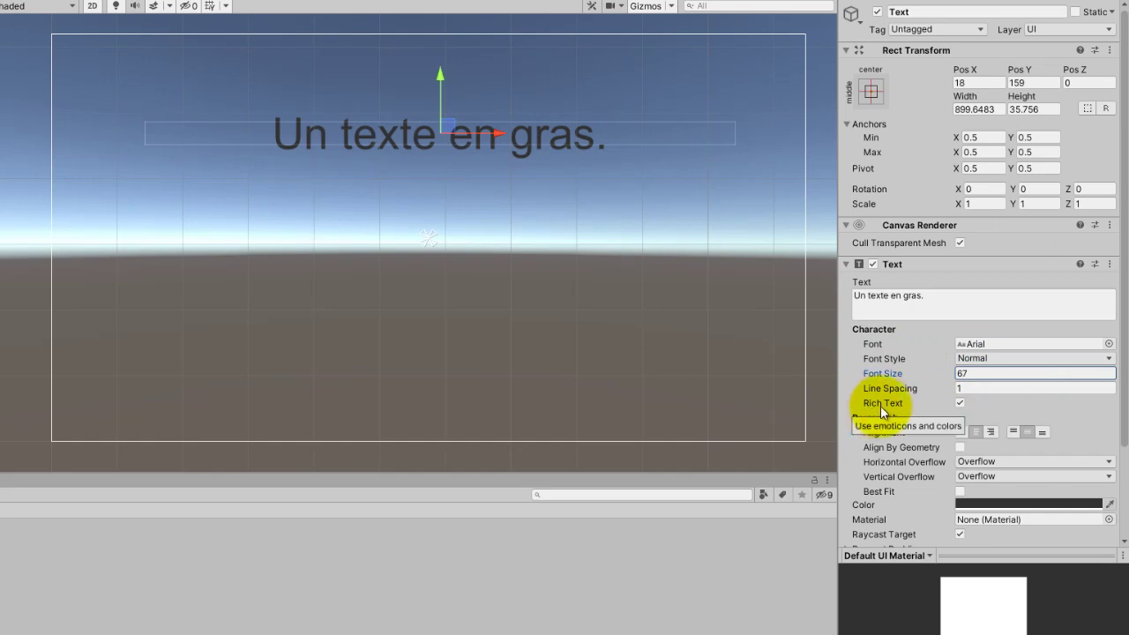
left_click(958, 403)
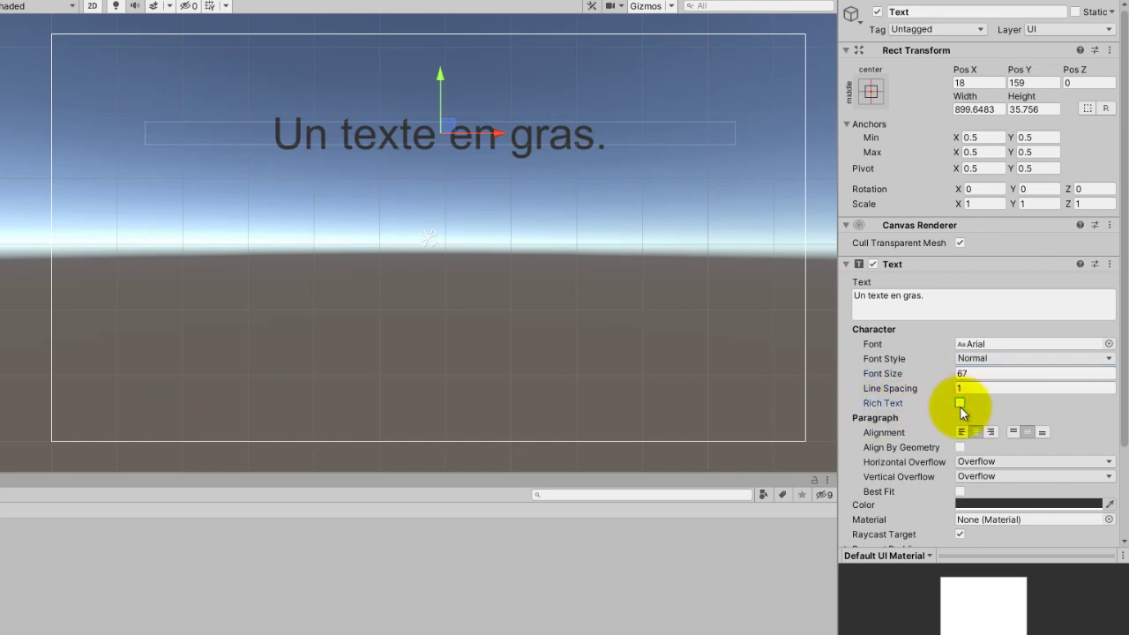
- Re-enable Rich Text and wrap 'gras.' in <b></b> bold tags
left_click(960, 403)
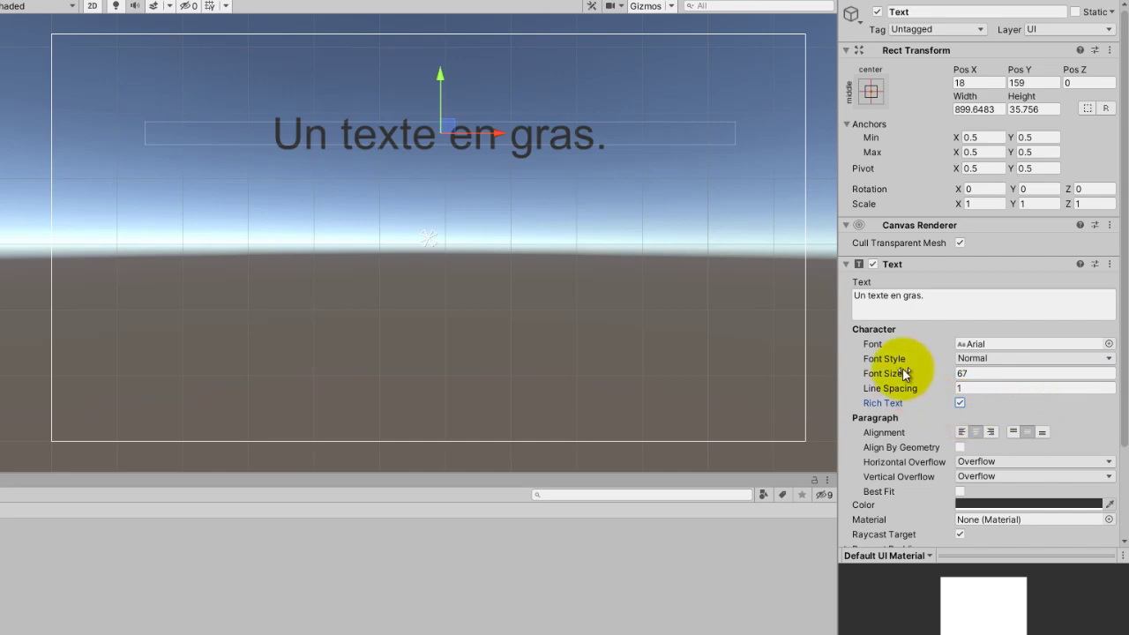
left_click(909, 305)
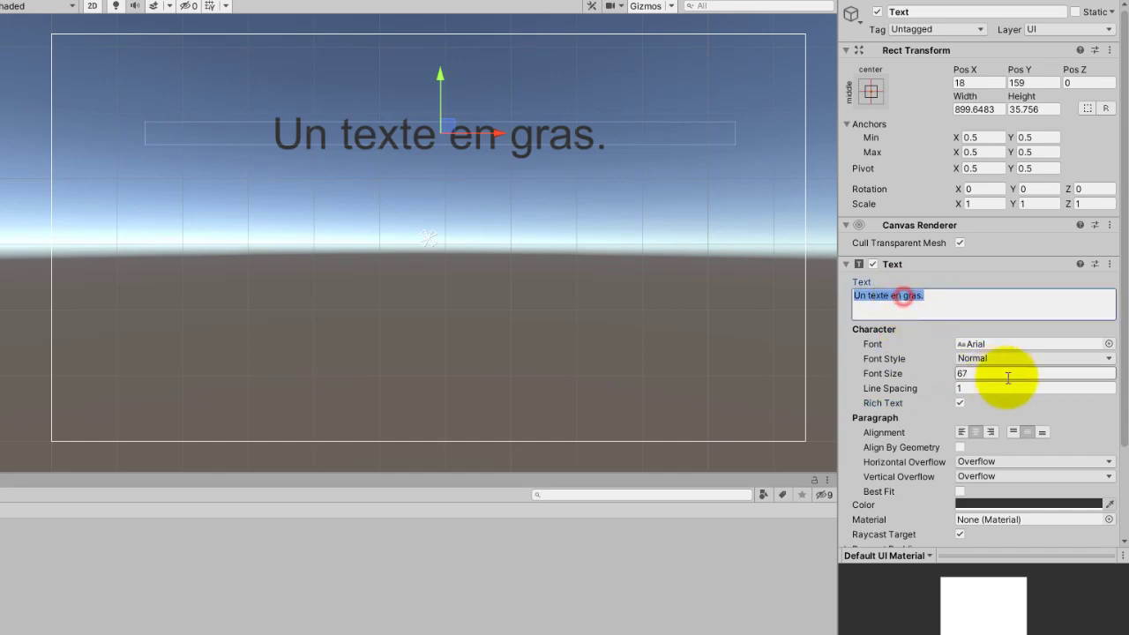
left_click(903, 296)
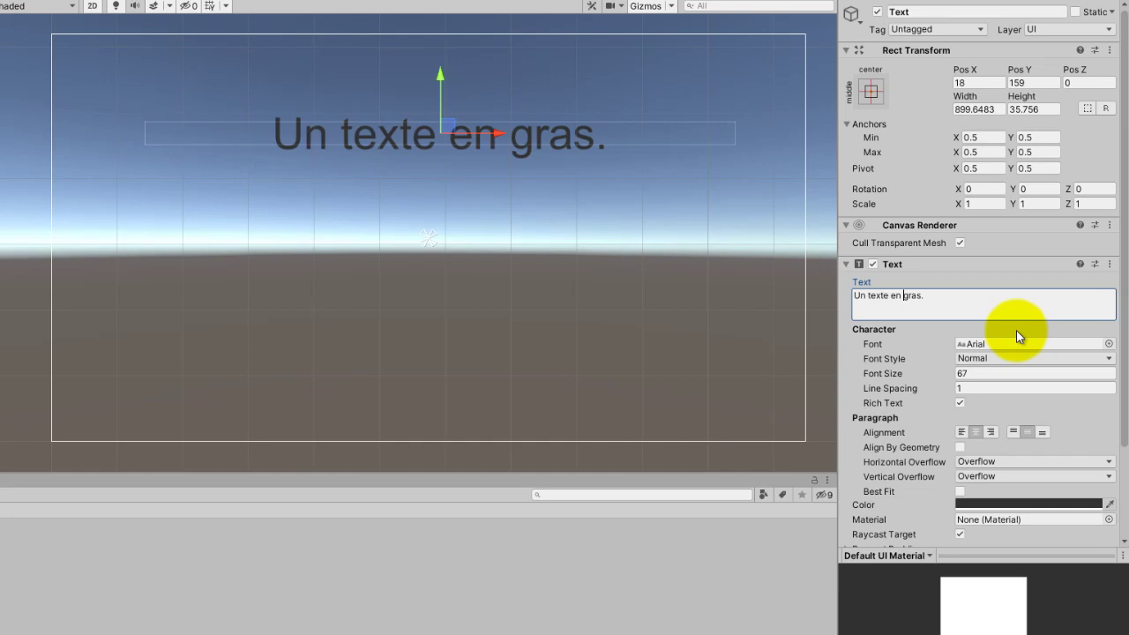
type("<")
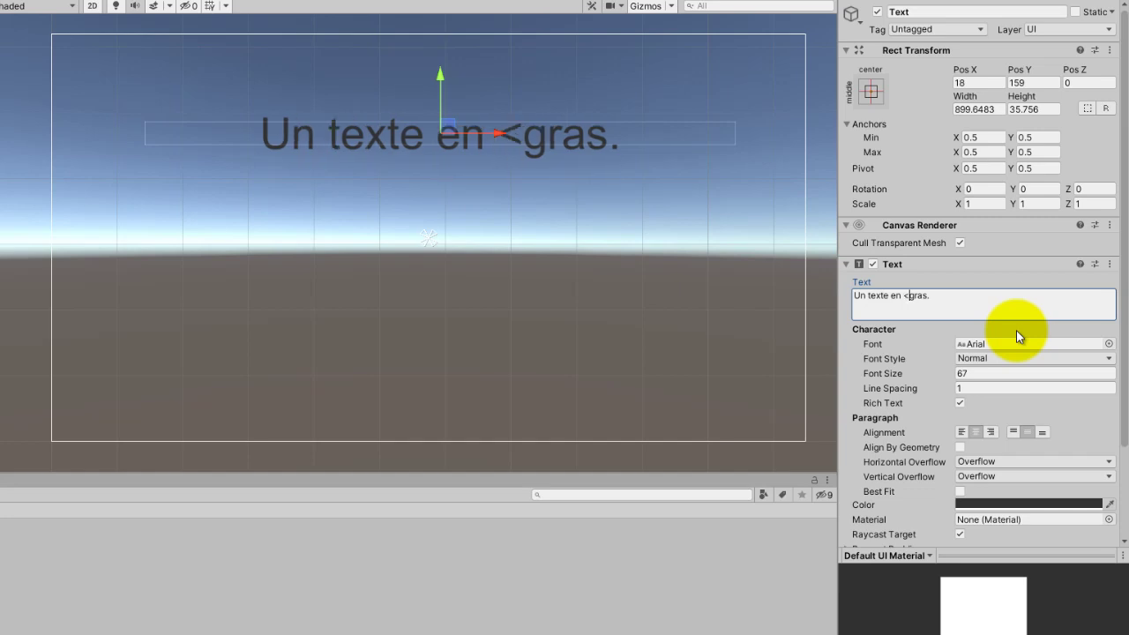
type("b>")
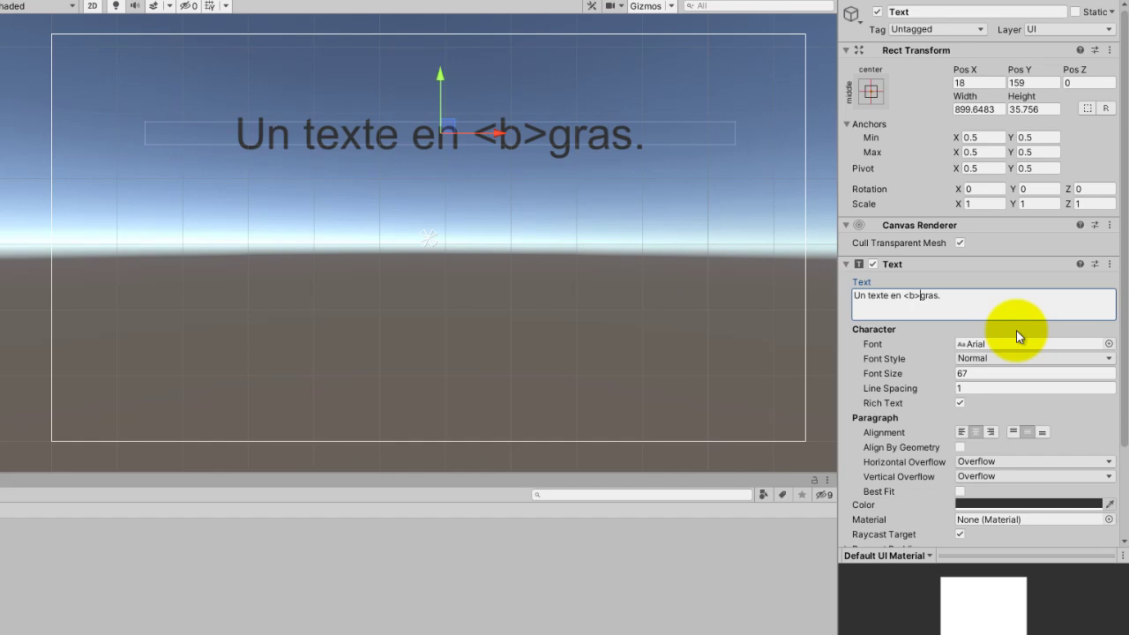
key("End")
type("</b")
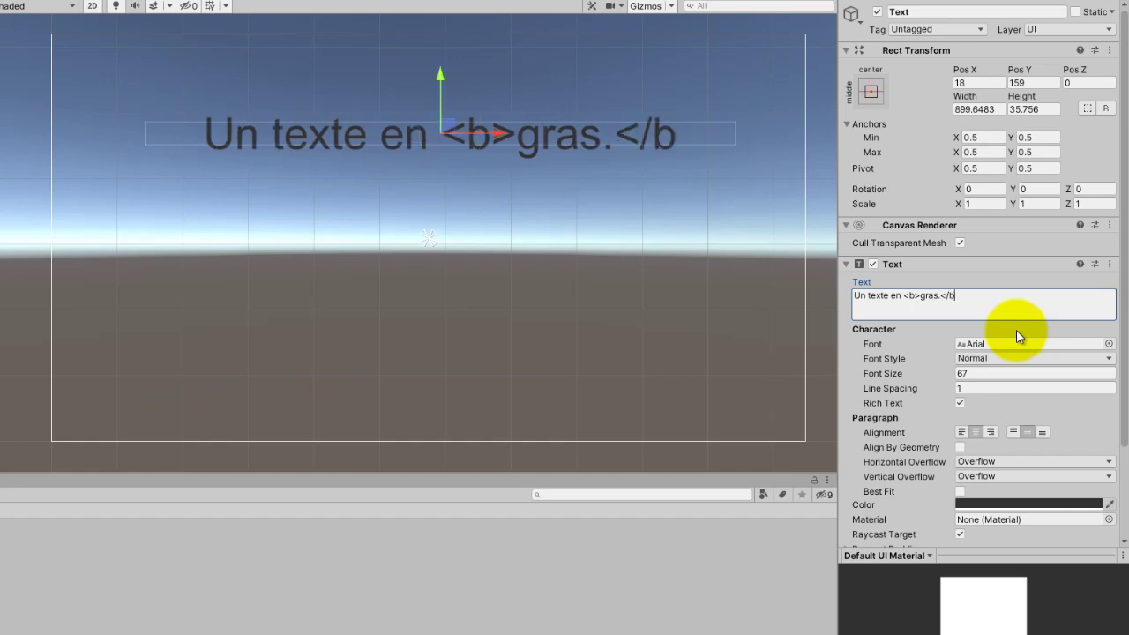
type(">")
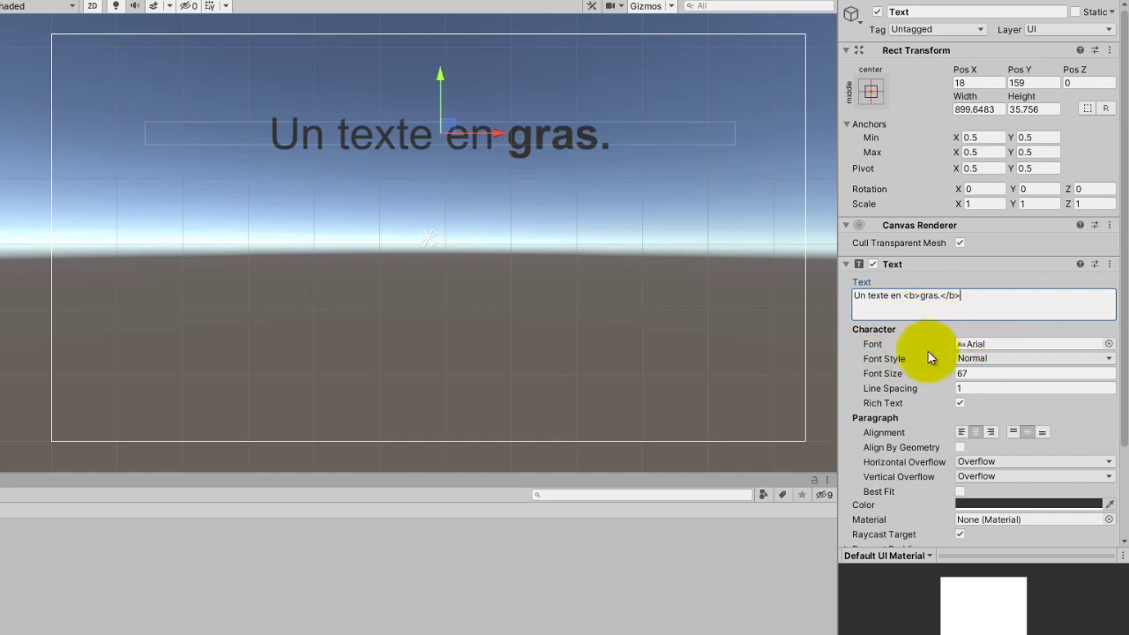
- Wrap 'Un' in <b></b> tags, then toggle Rich Text off and on to compare
left_click(853, 295)
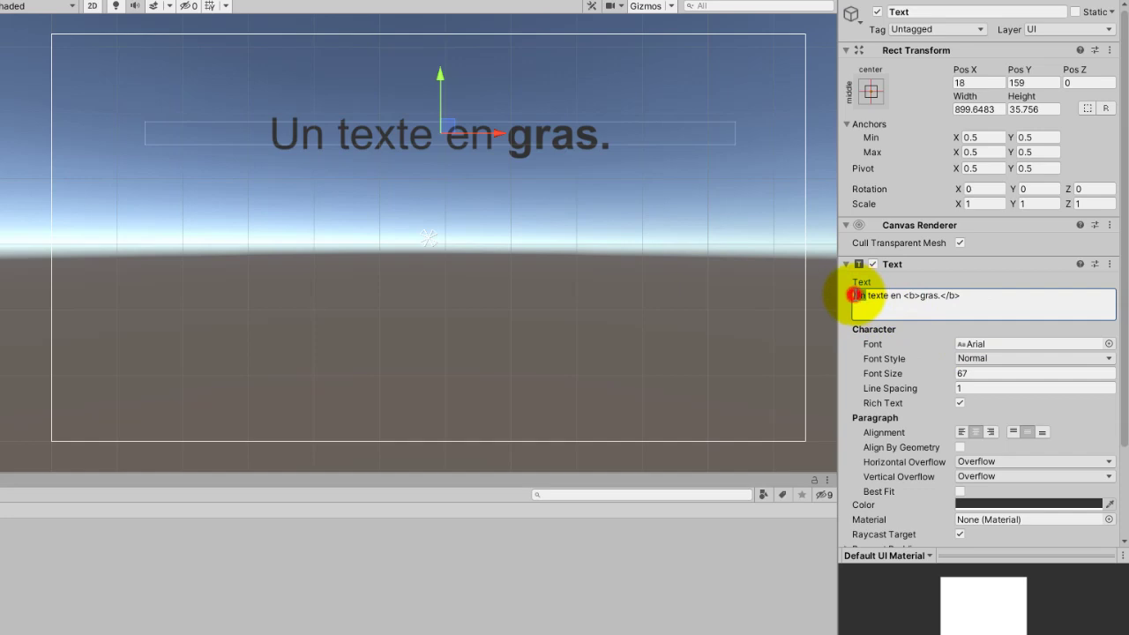
type("<b")
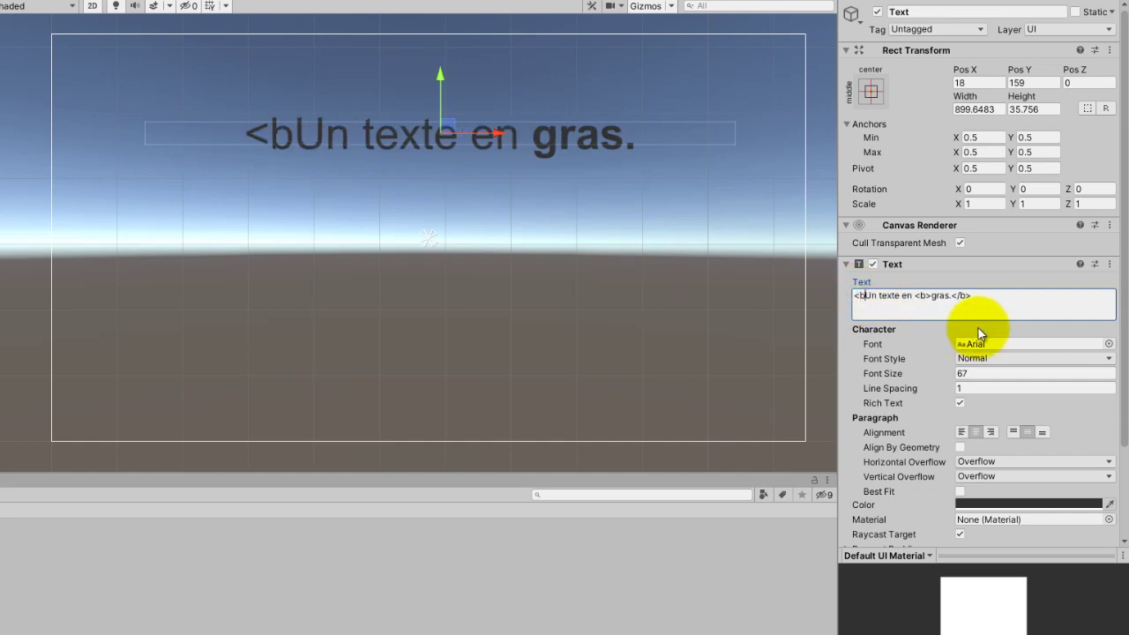
type(">Un</")
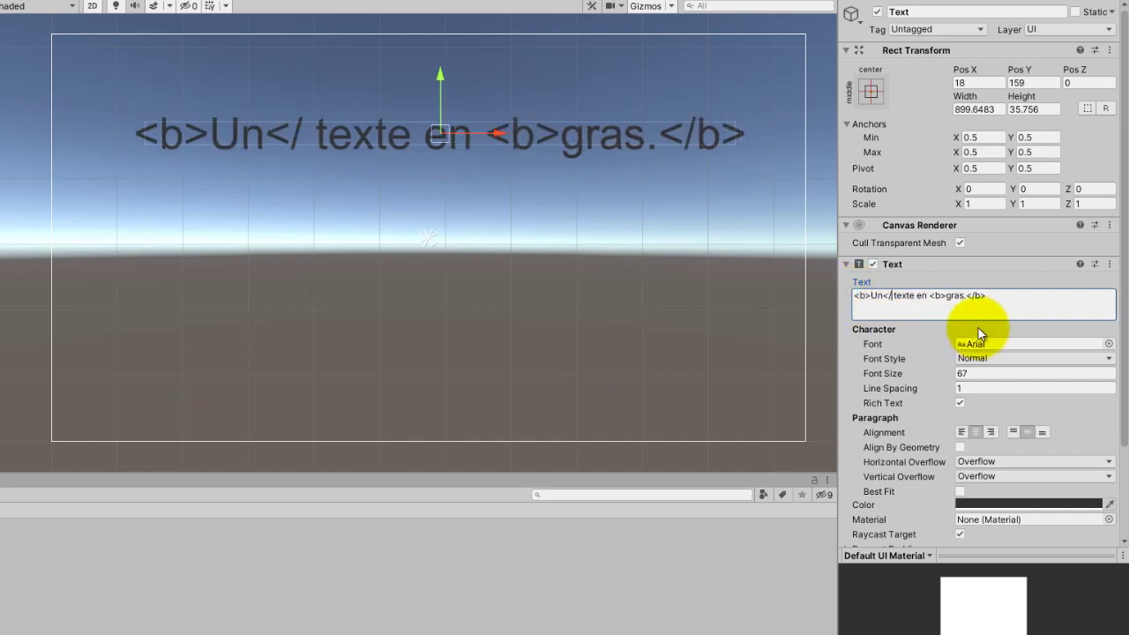
type("b>")
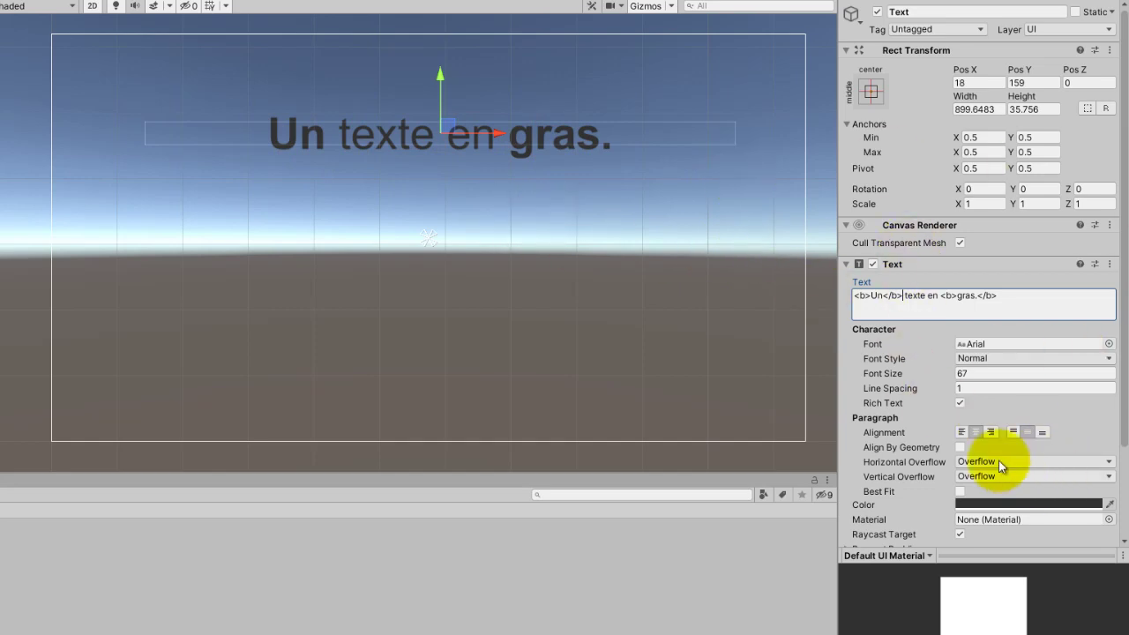
left_click(959, 403)
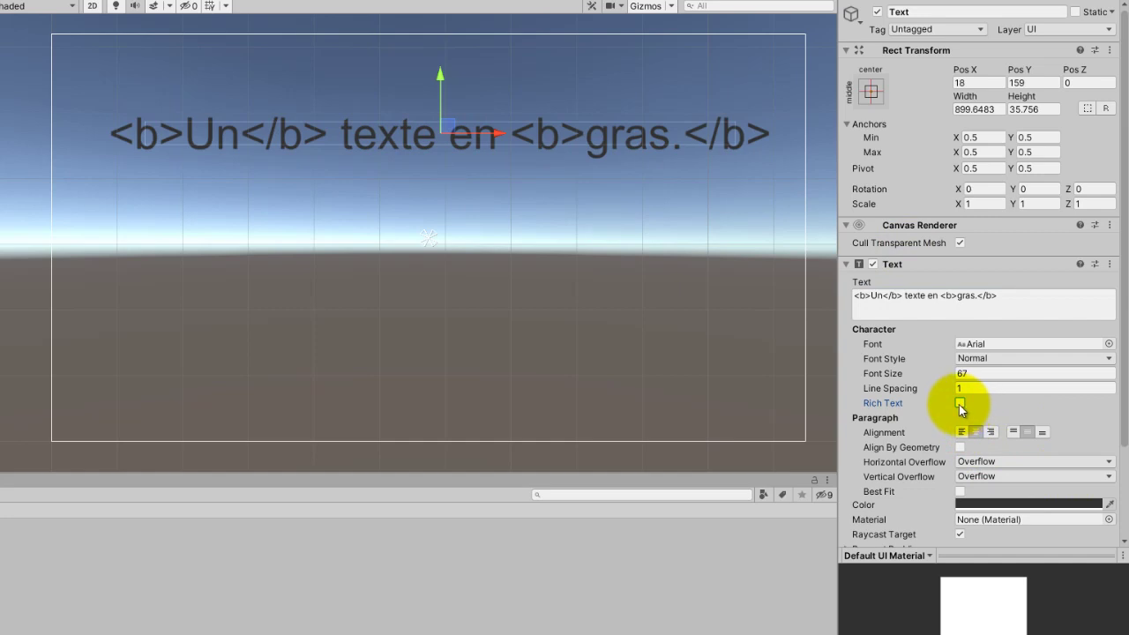
left_click(959, 403)
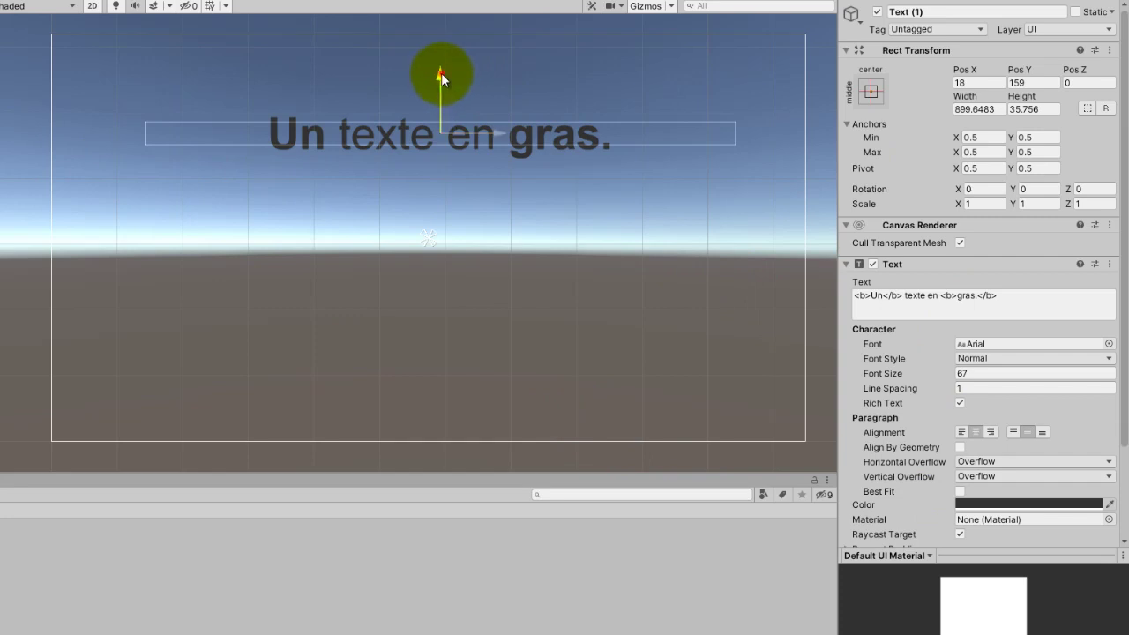
- Move Text (1) below the first line and set it to 'Un texte en <i>italique.</i>'
left_click_drag(444, 82, 442, 129)
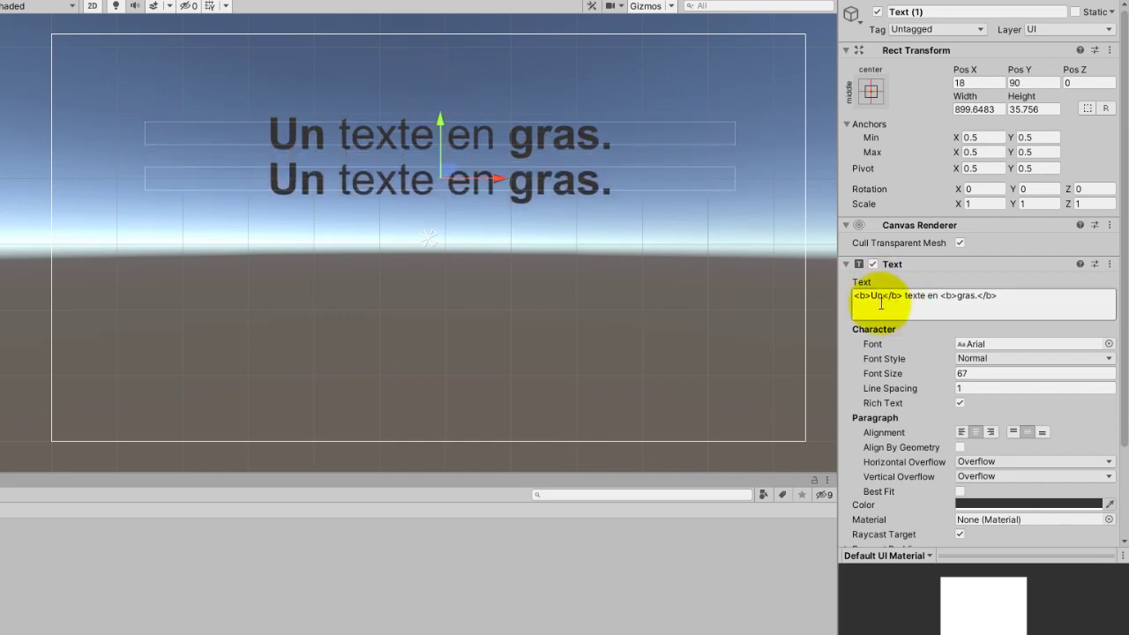
left_click_drag(1020, 293, 833, 296)
type("U")
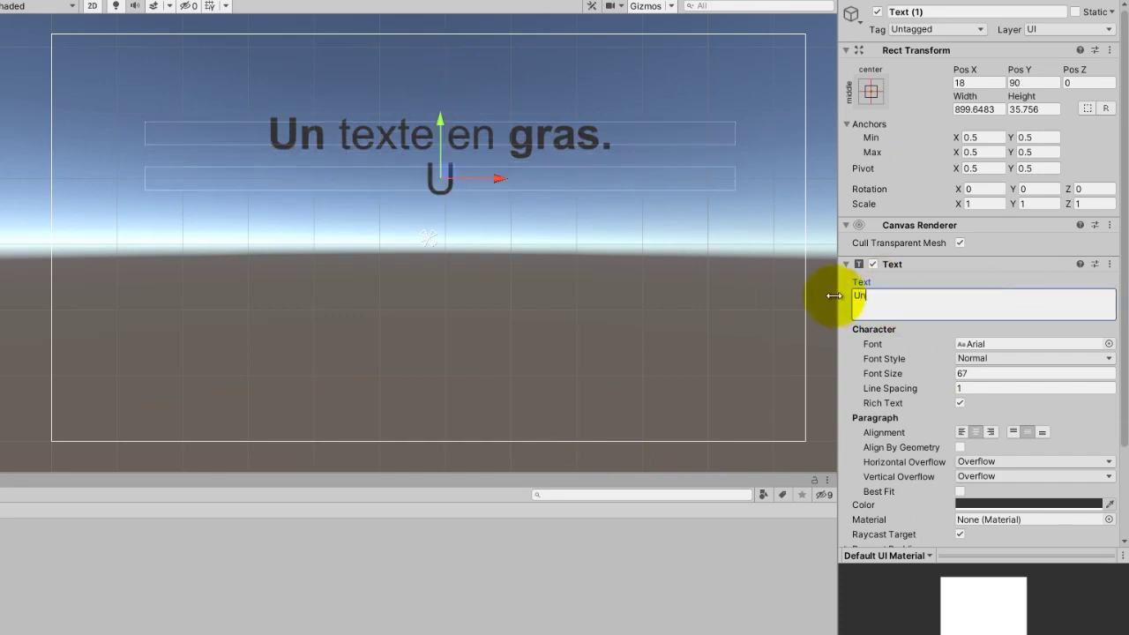
type("n texte e")
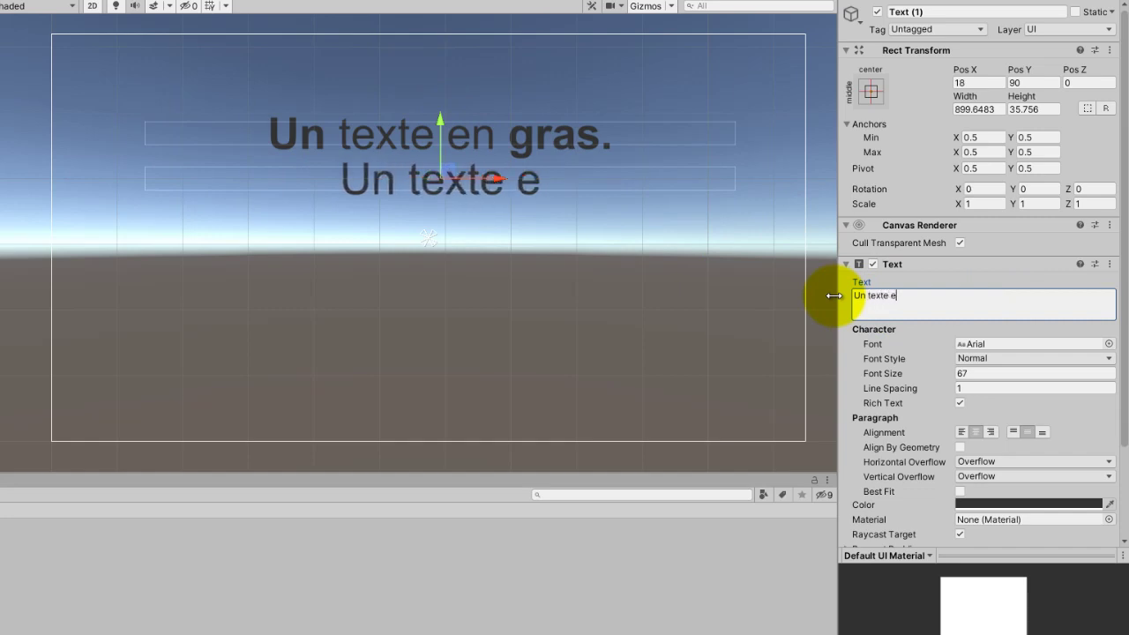
type("n italique.")
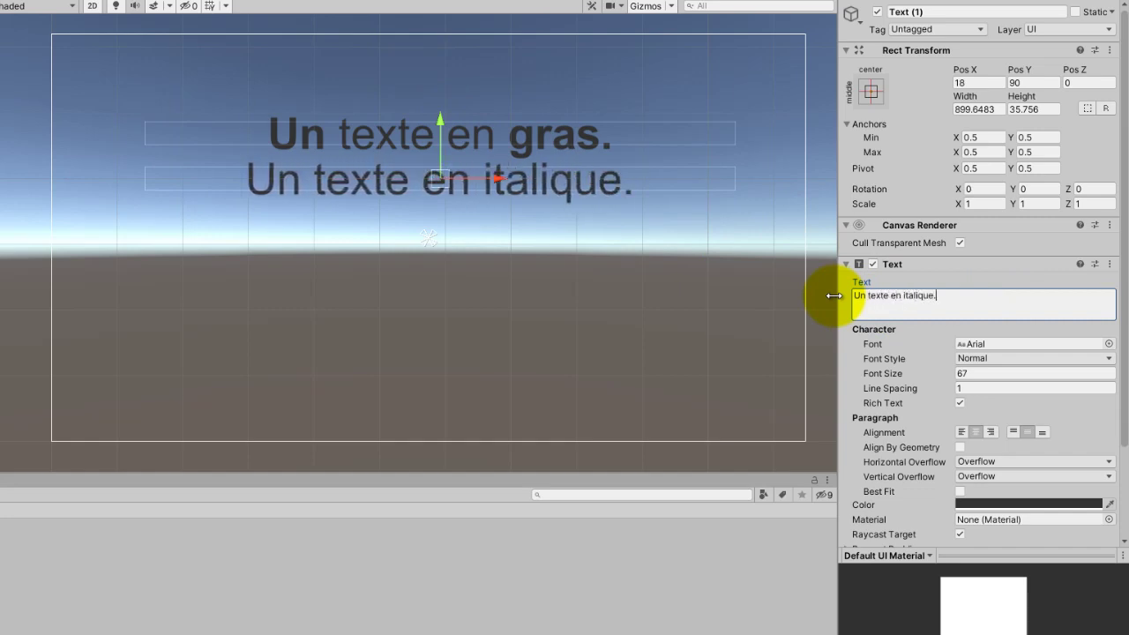
left_click(904, 296)
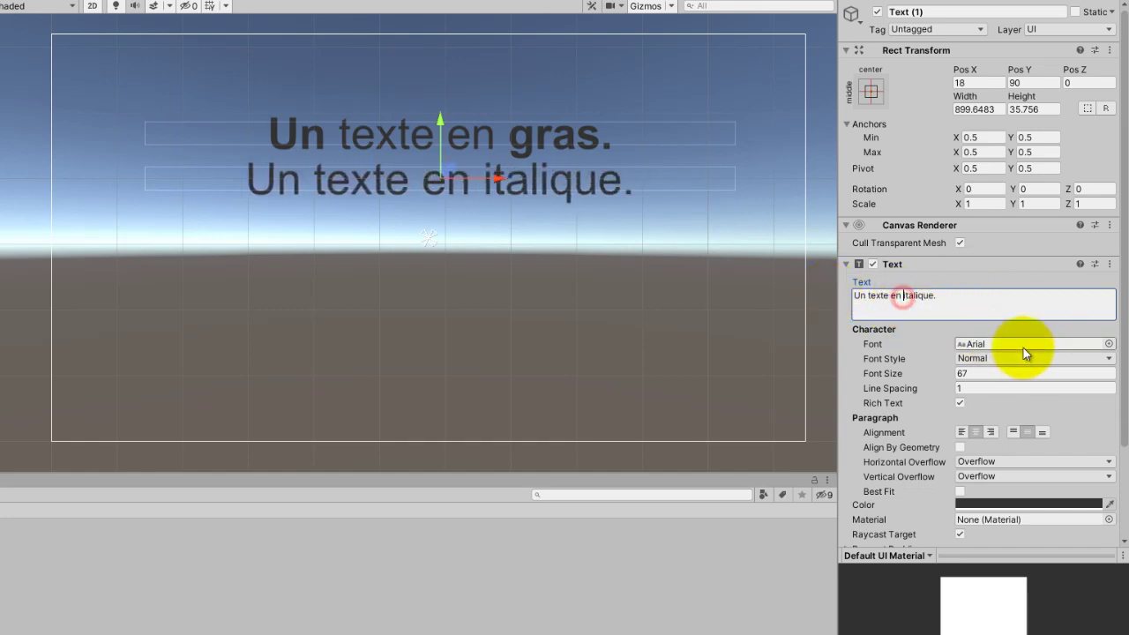
type("<i>")
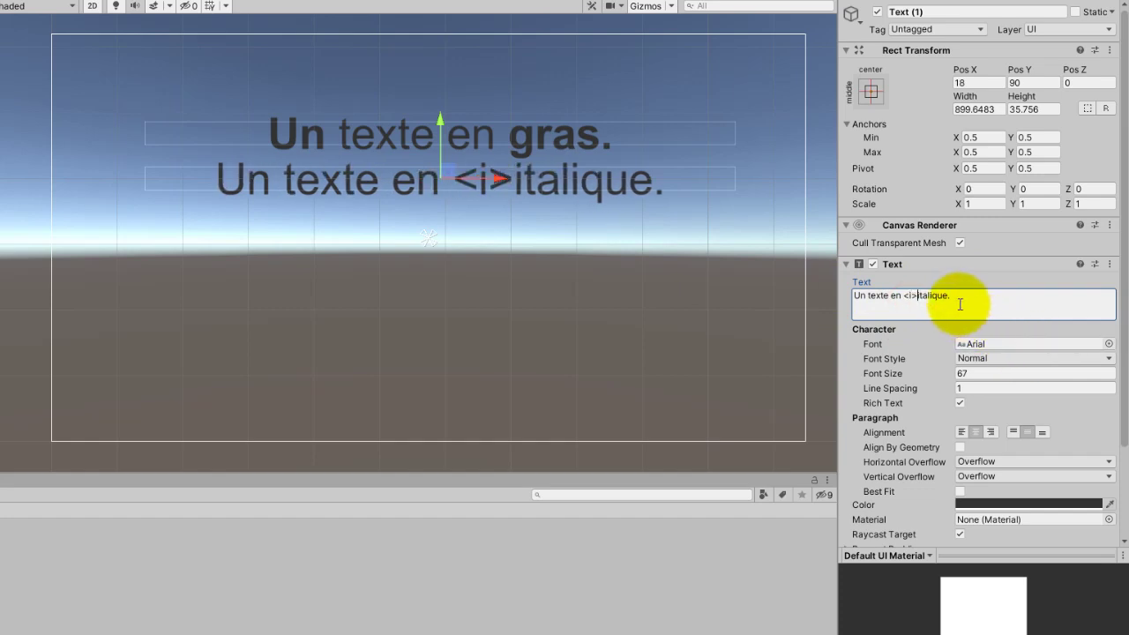
left_click(946, 297)
type("<")
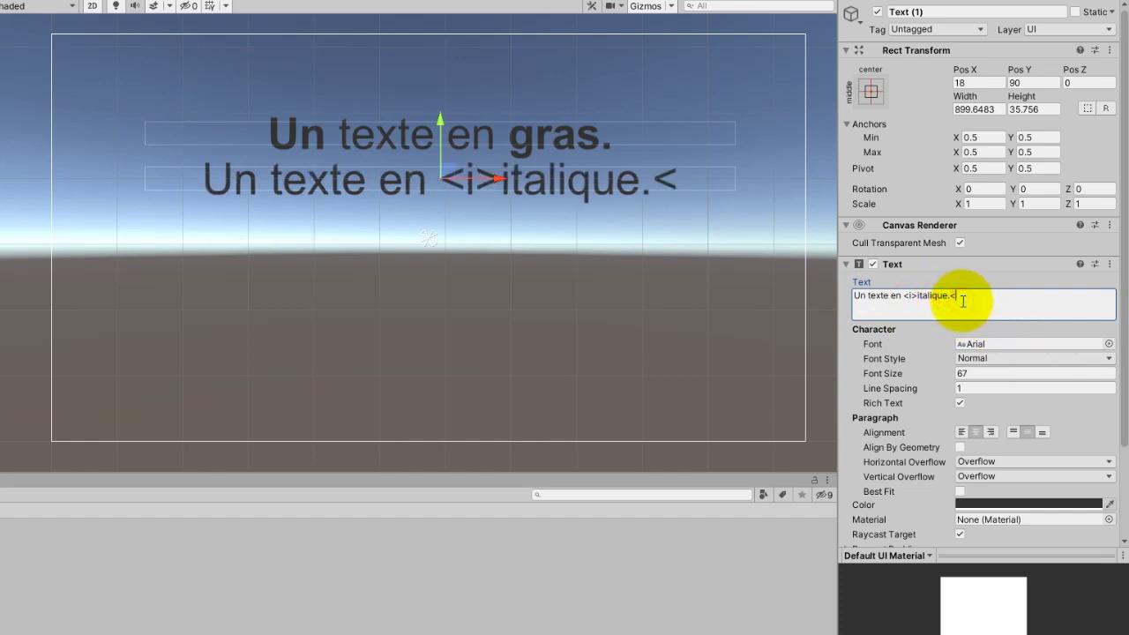
type("/i>")
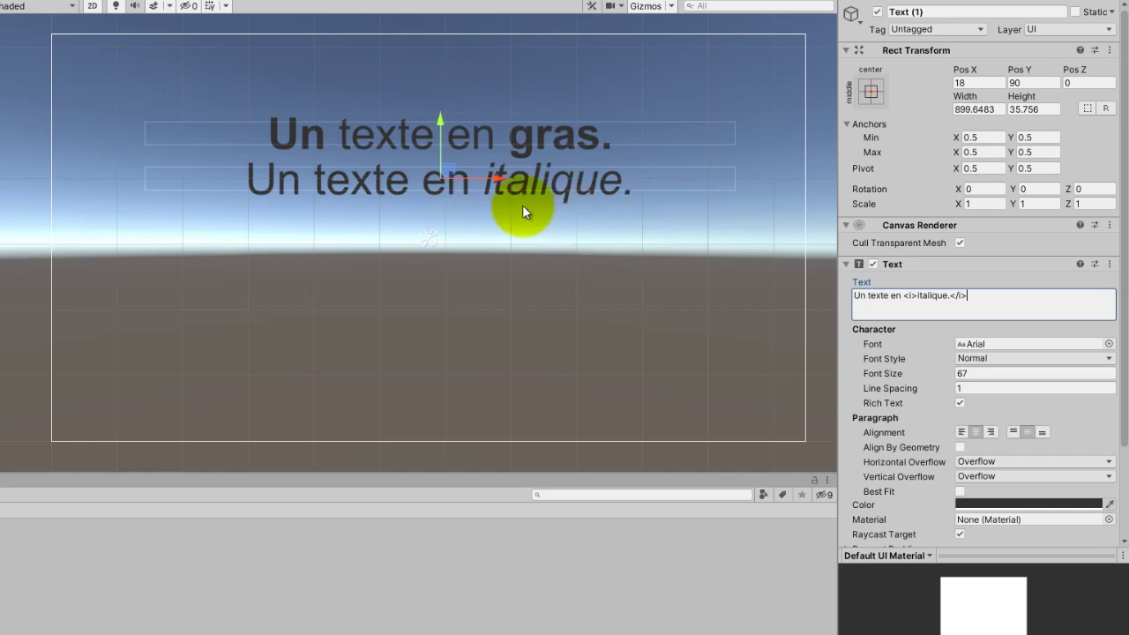
left_click(522, 210)
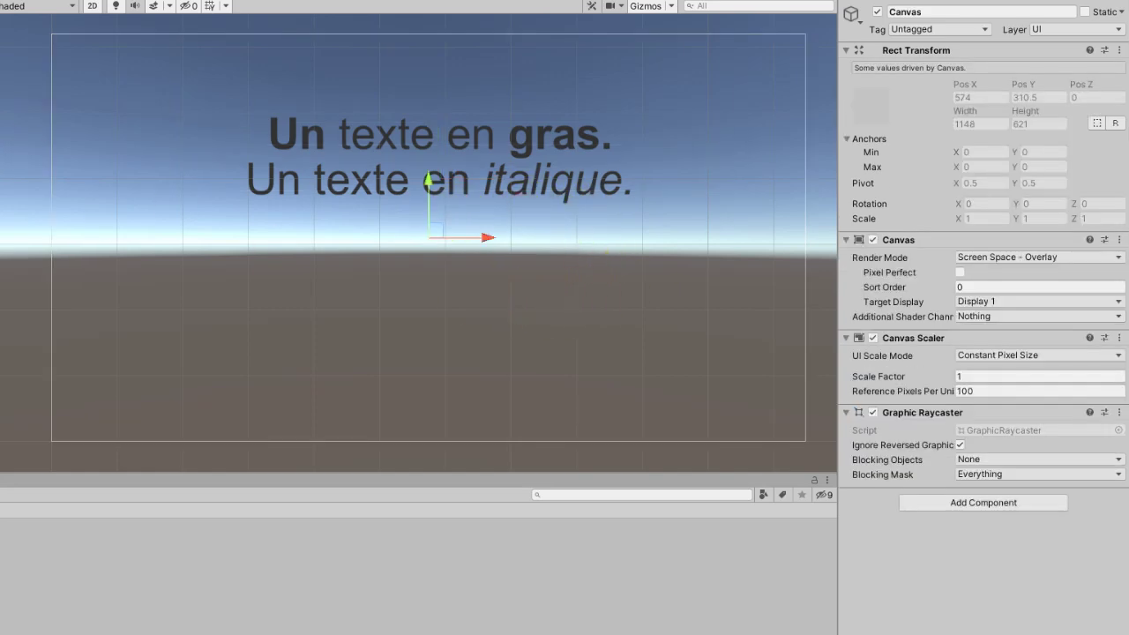
- Duplicate the italic line below it and set it to 'Un texte en <color=red>couleur.</color>'
key("ctrl+d")
left_click_drag(437, 120, 438, 163)
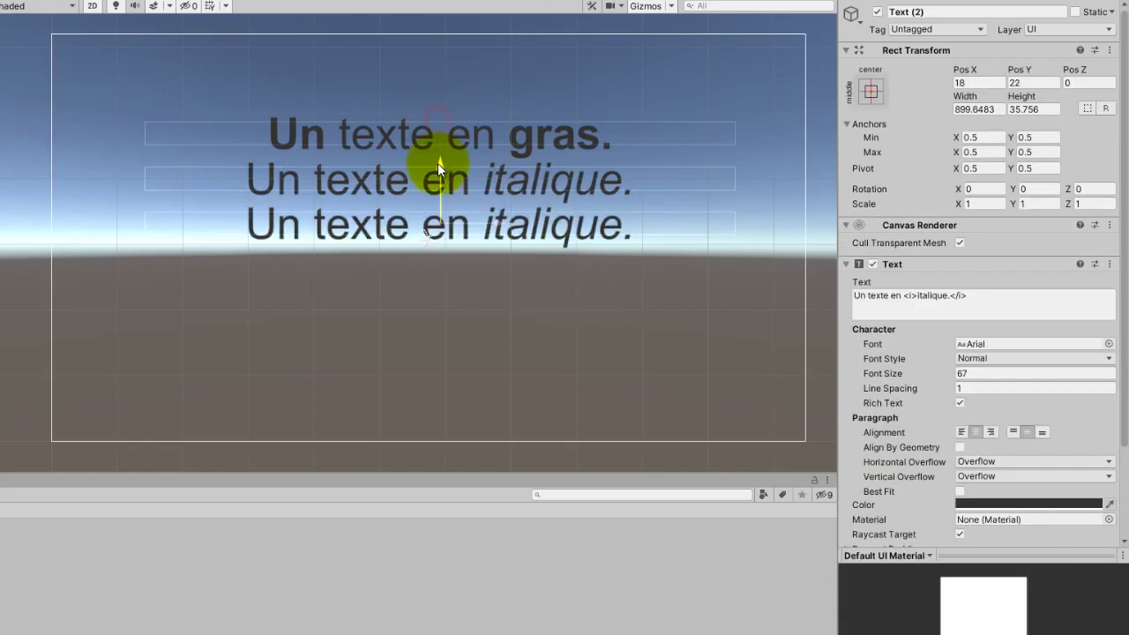
left_click(905, 296)
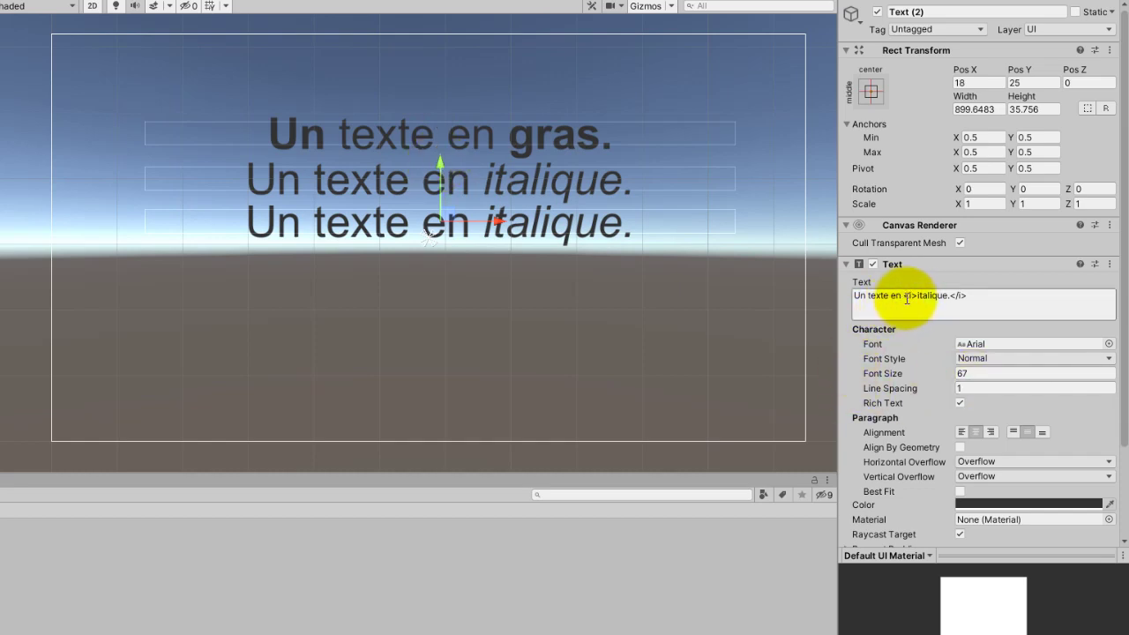
left_click_drag(906, 296, 1110, 306)
type("coule")
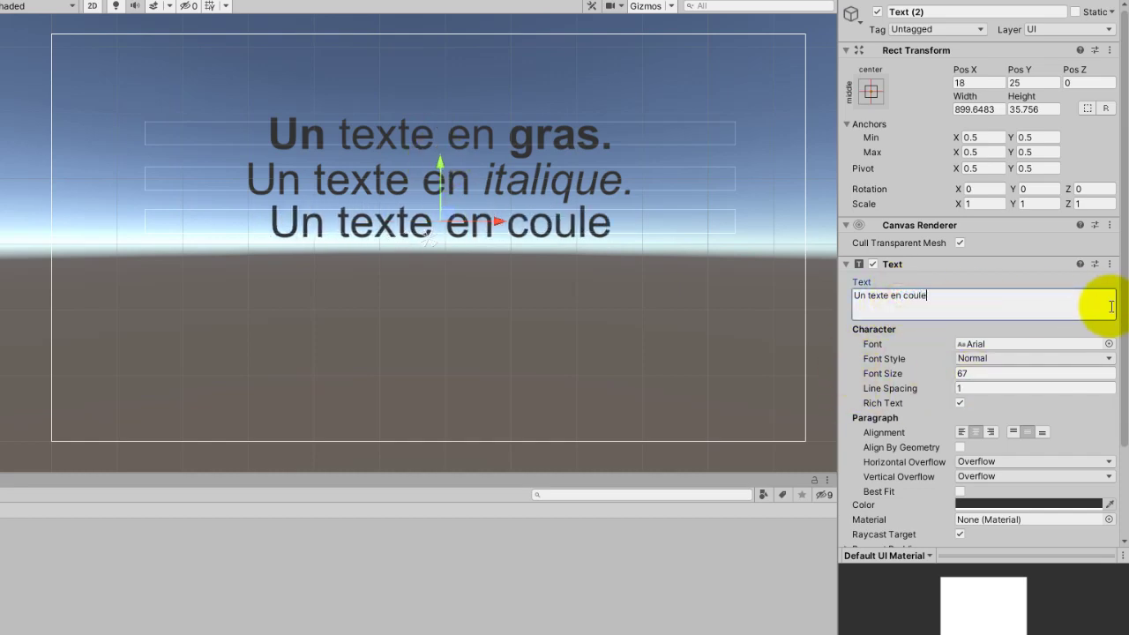
type("ur.")
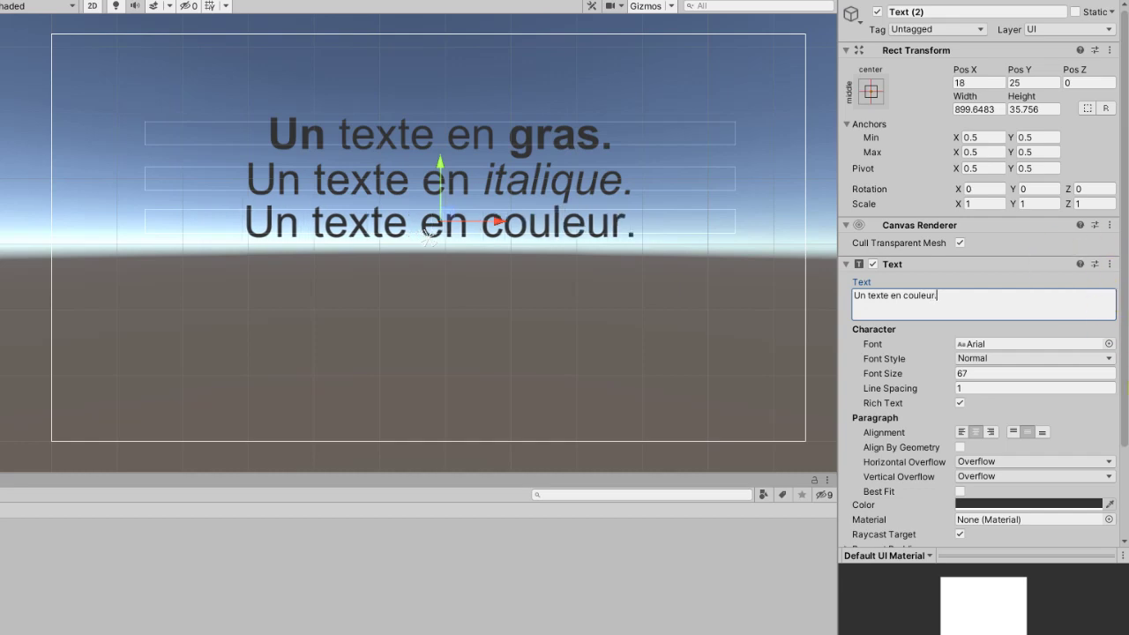
left_click(903, 295)
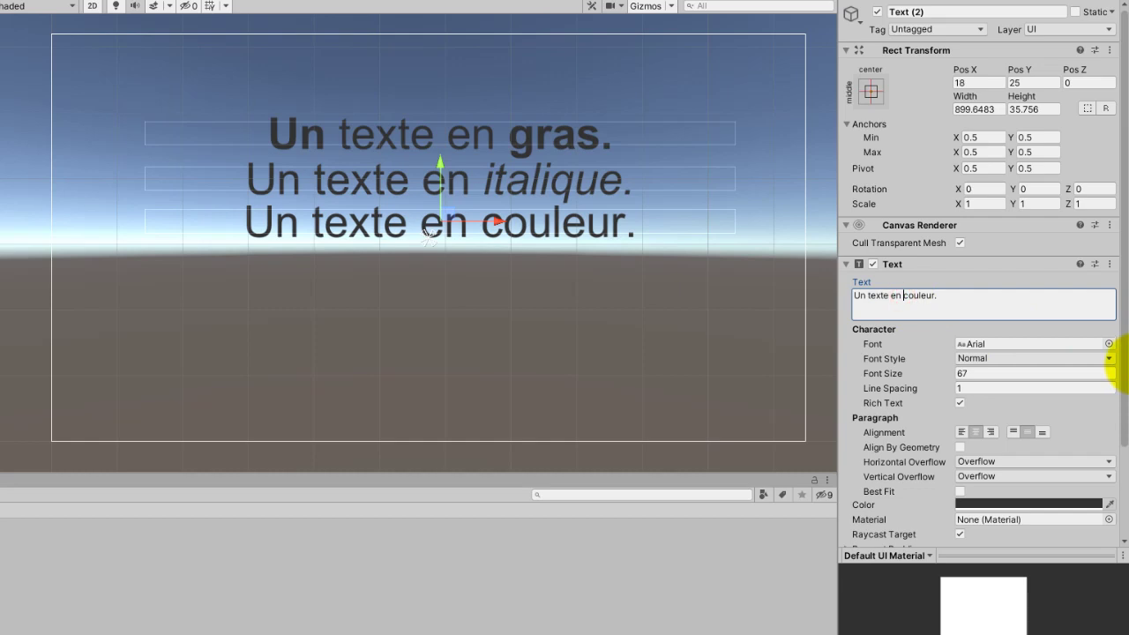
type("<color=")
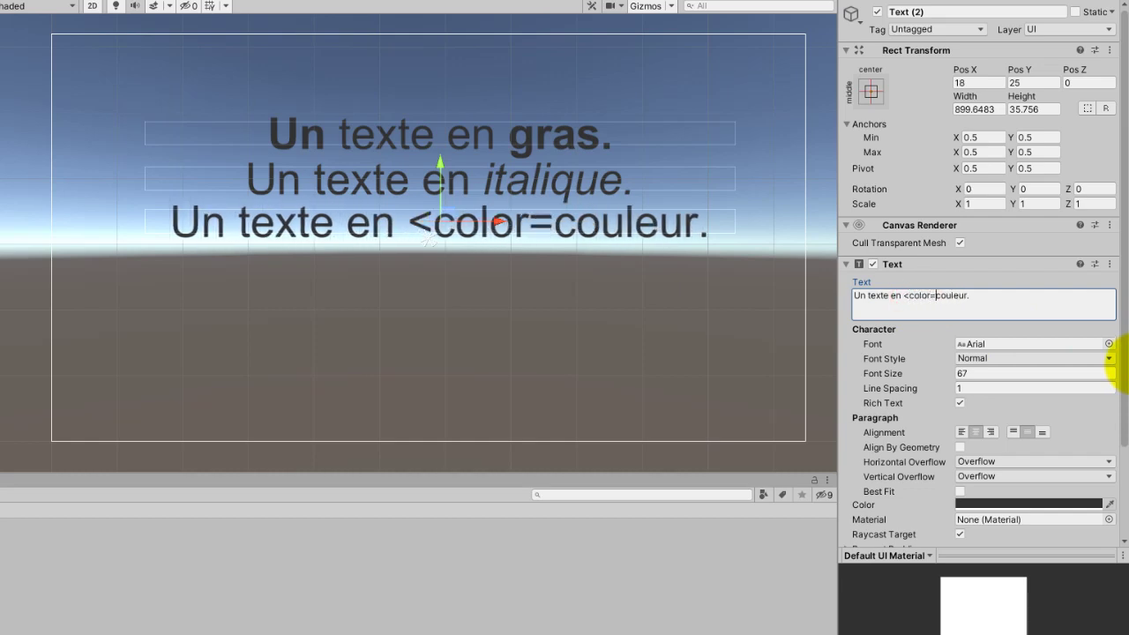
type("red>")
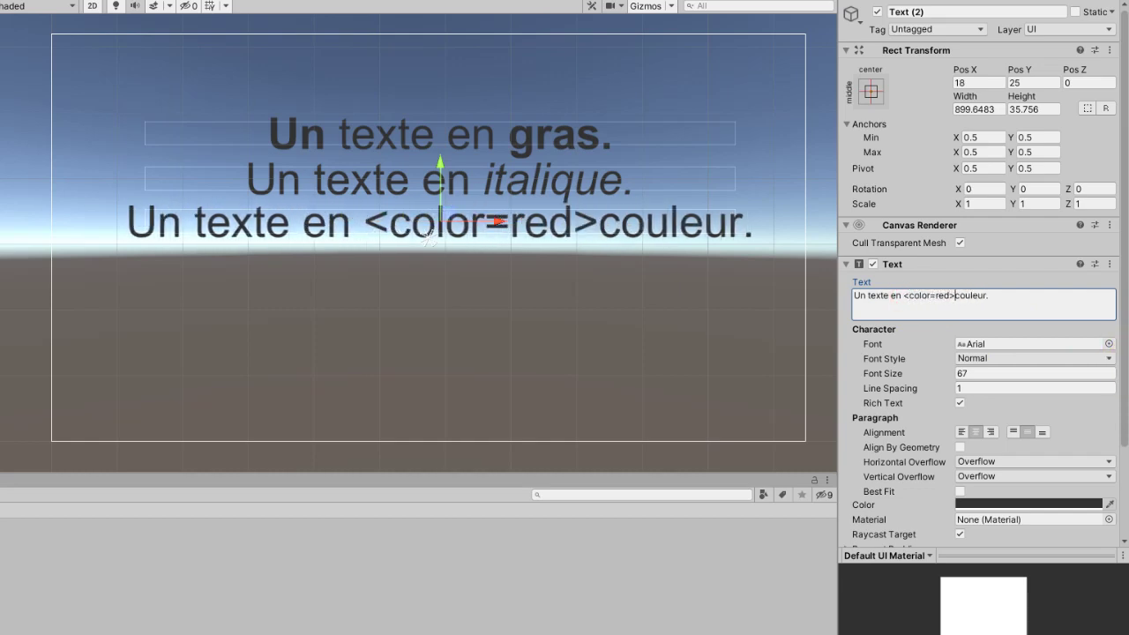
left_click_drag(955, 296, 988, 296)
left_click(988, 296)
type("<")
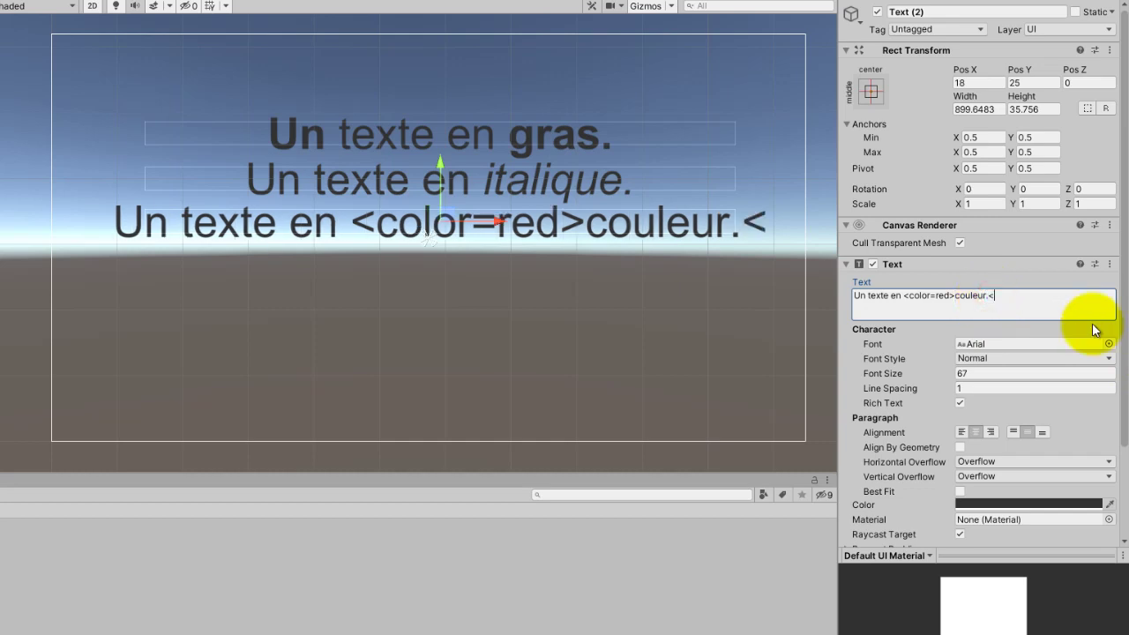
type("/color")
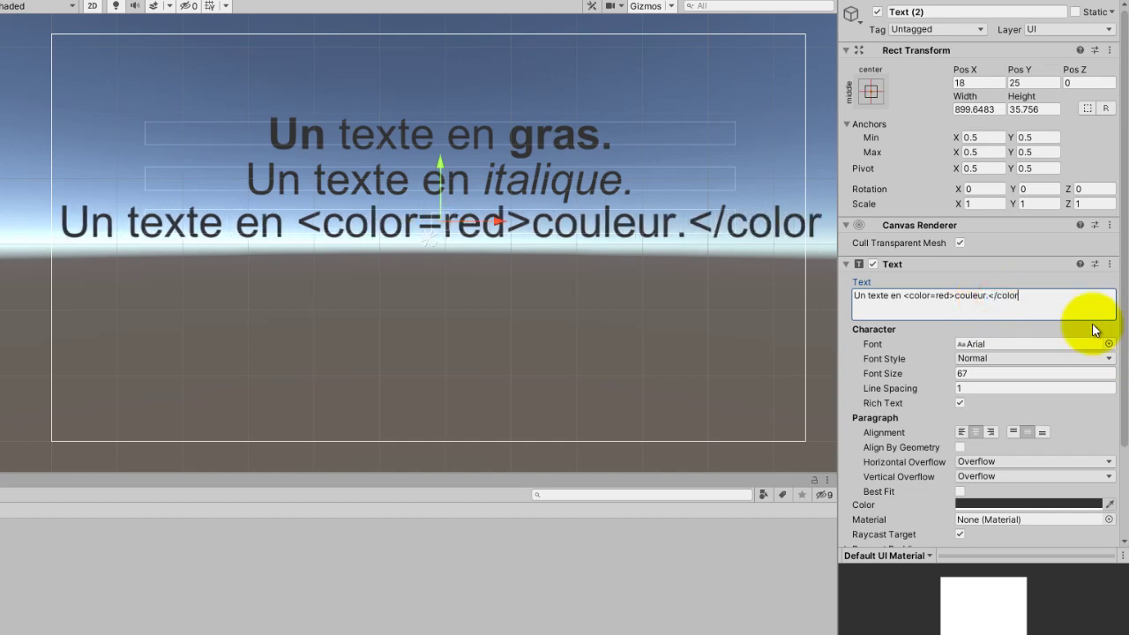
type(">")
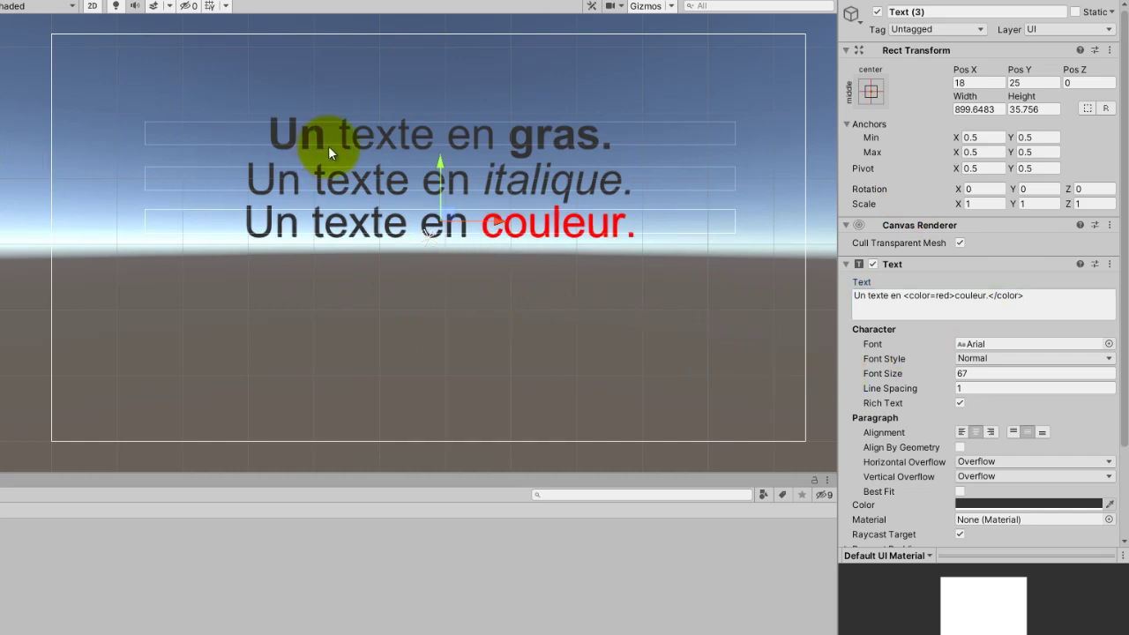
- Duplicate the red line below it and retype its text as 'Un texte de taille differente.'
key("ctrl+d")
left_click_drag(436, 158, 439, 199)
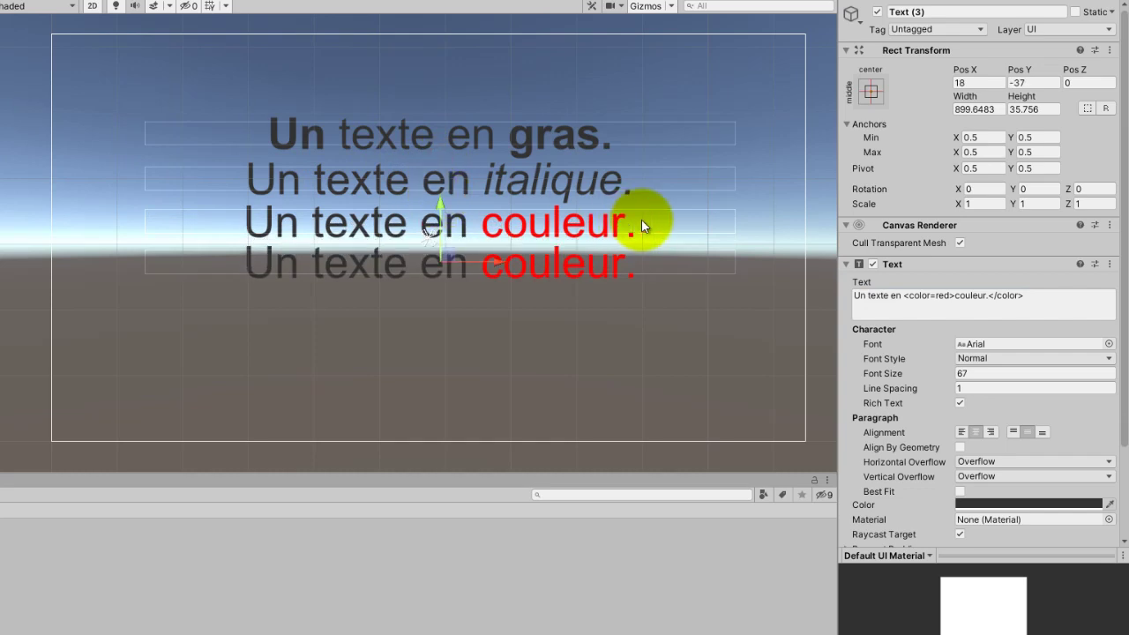
left_click(1039, 296)
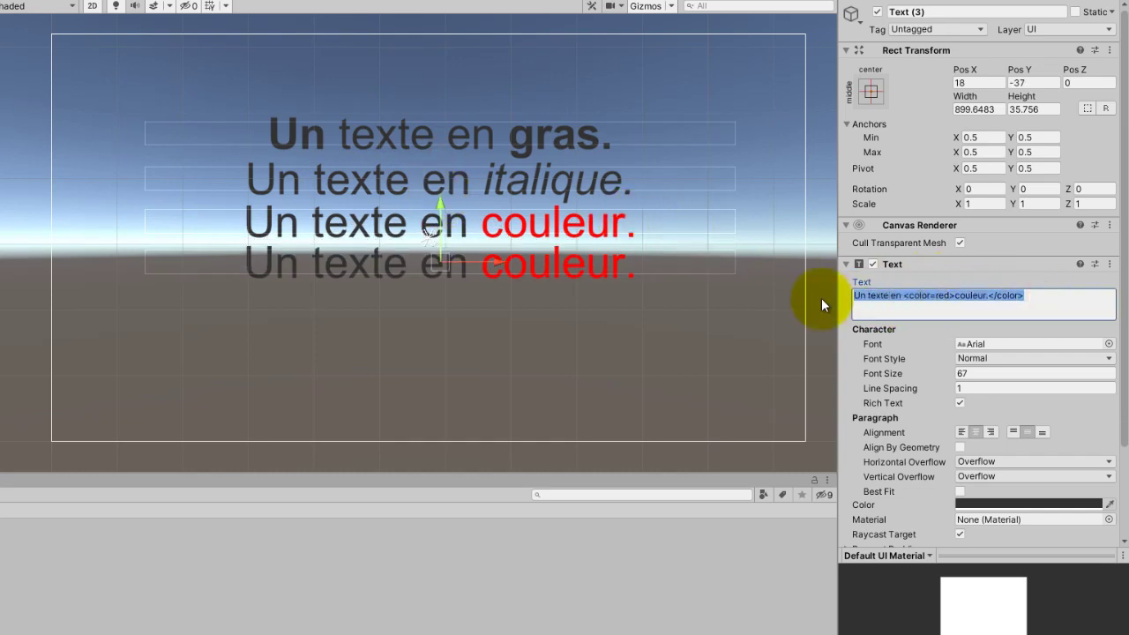
type("Un texte de")
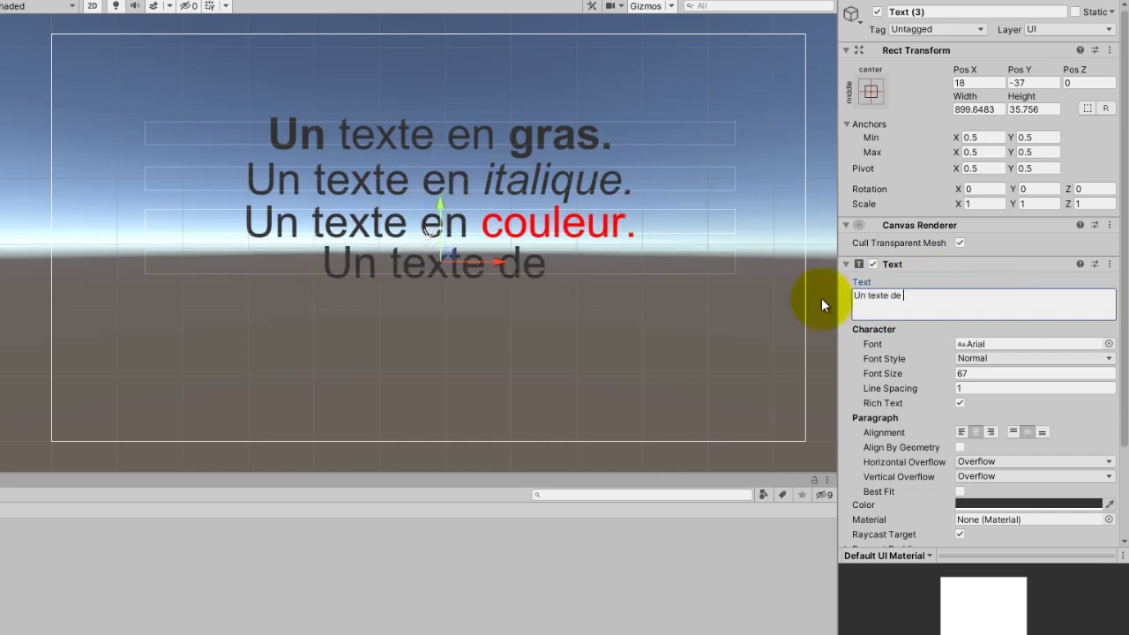
type(" taille differe")
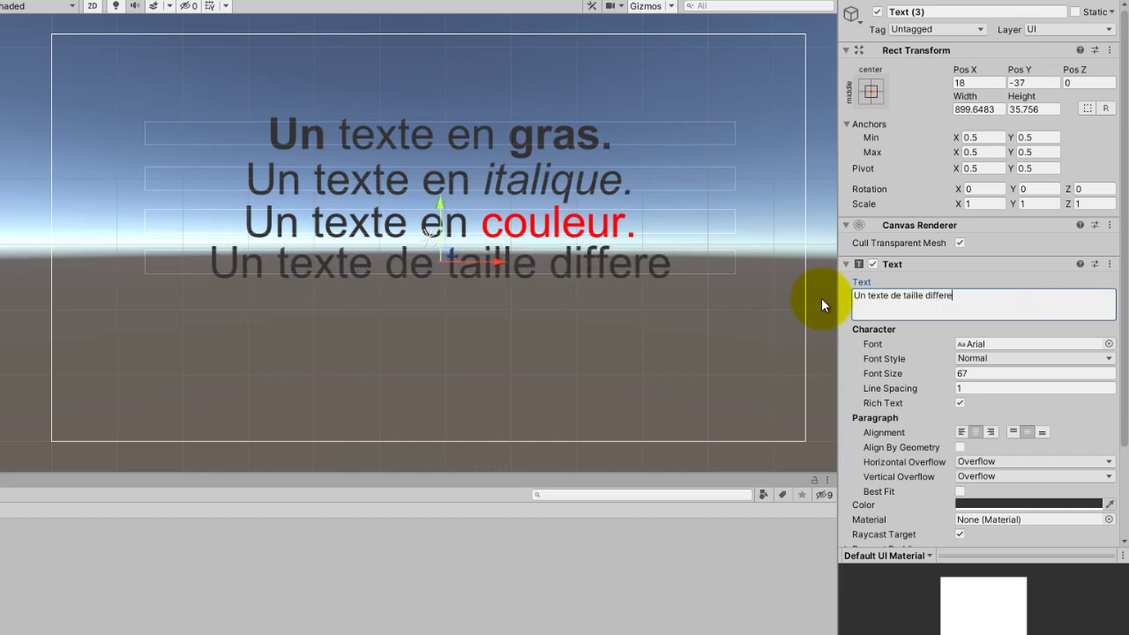
type("nte.")
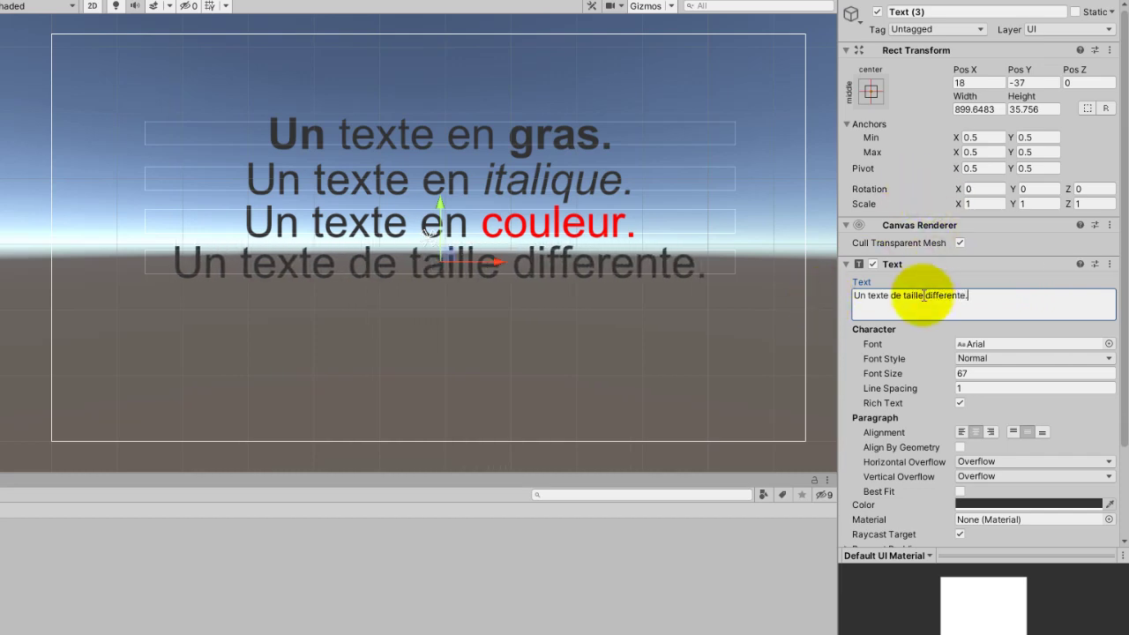
- Wrap 'taille differente.' in <size=90></size> tags and fine-tune the line's vertical position
left_click(903, 295)
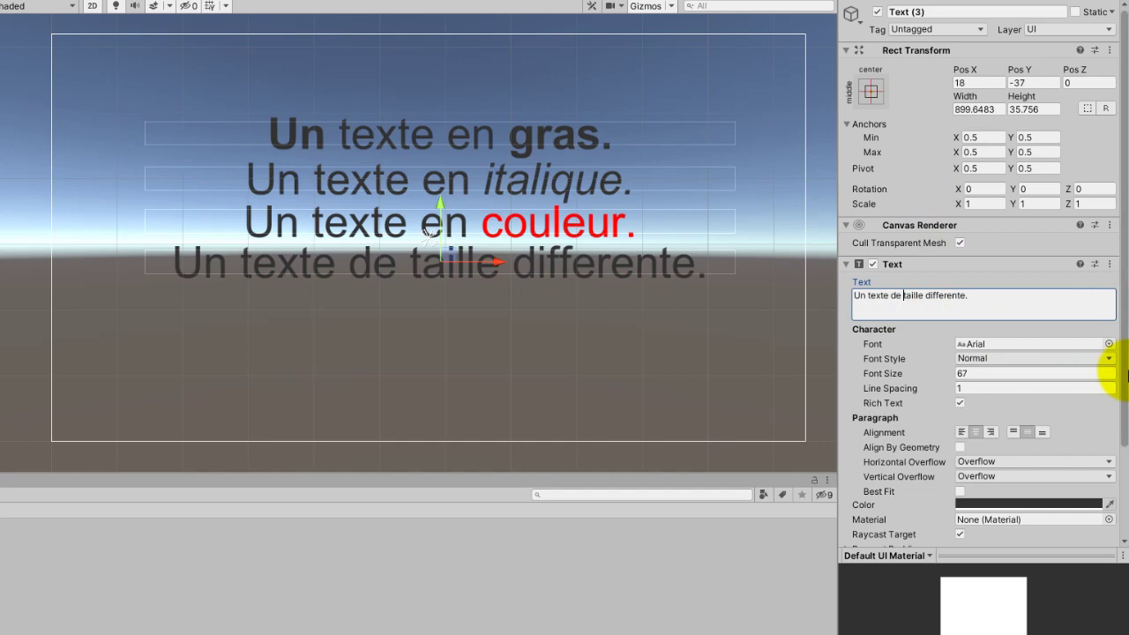
type("<sier")
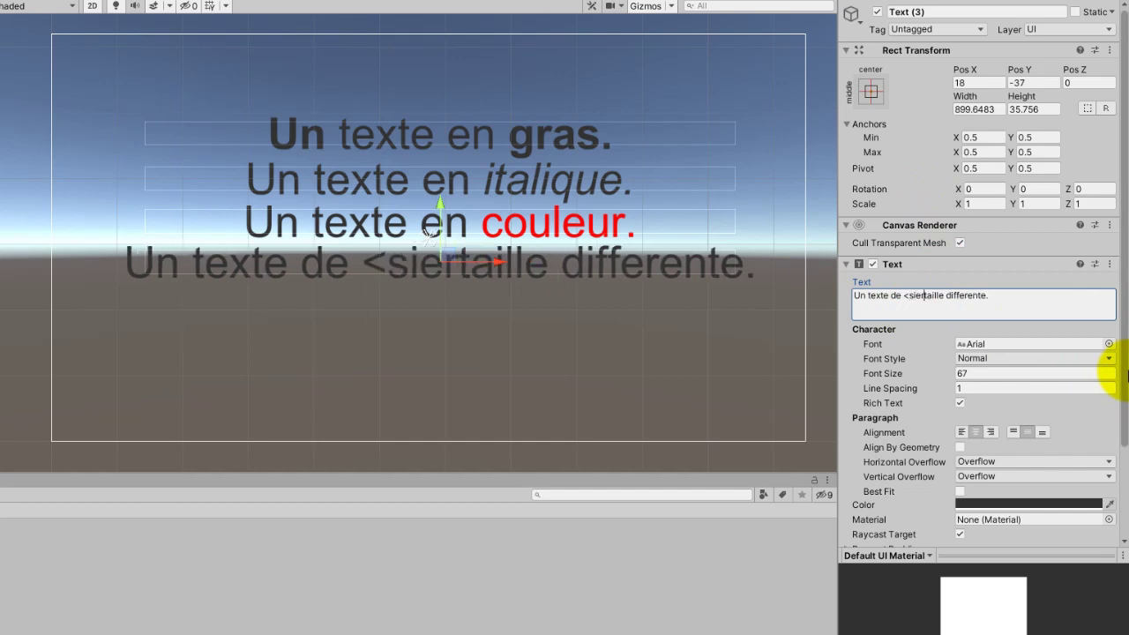
key("BackSpace")
key("BackSpace")
type("ze")
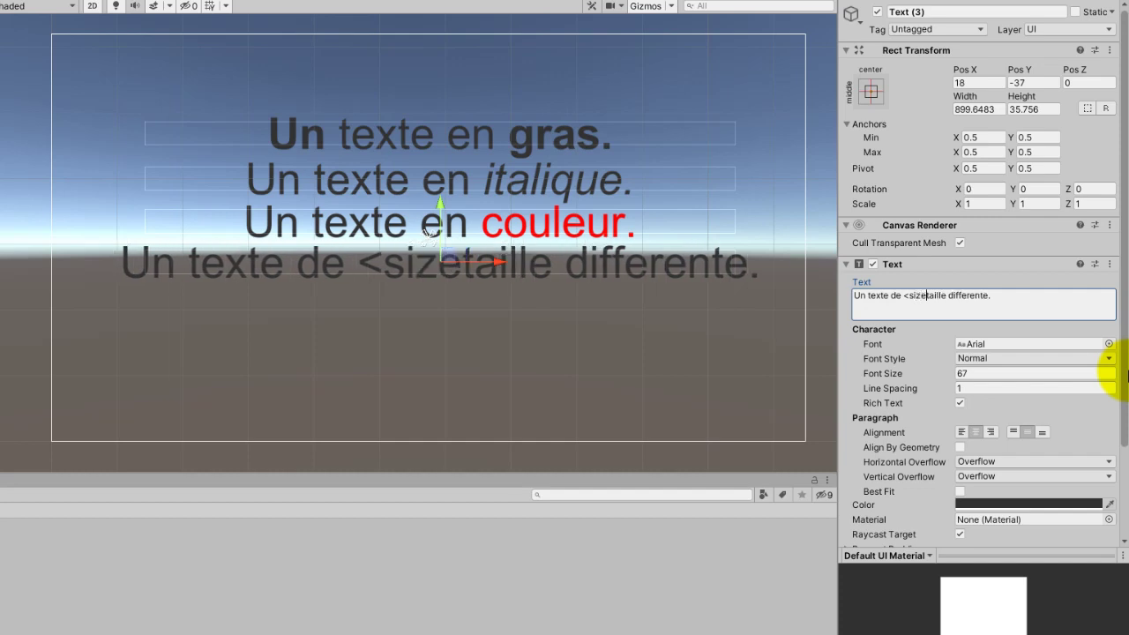
type("=")
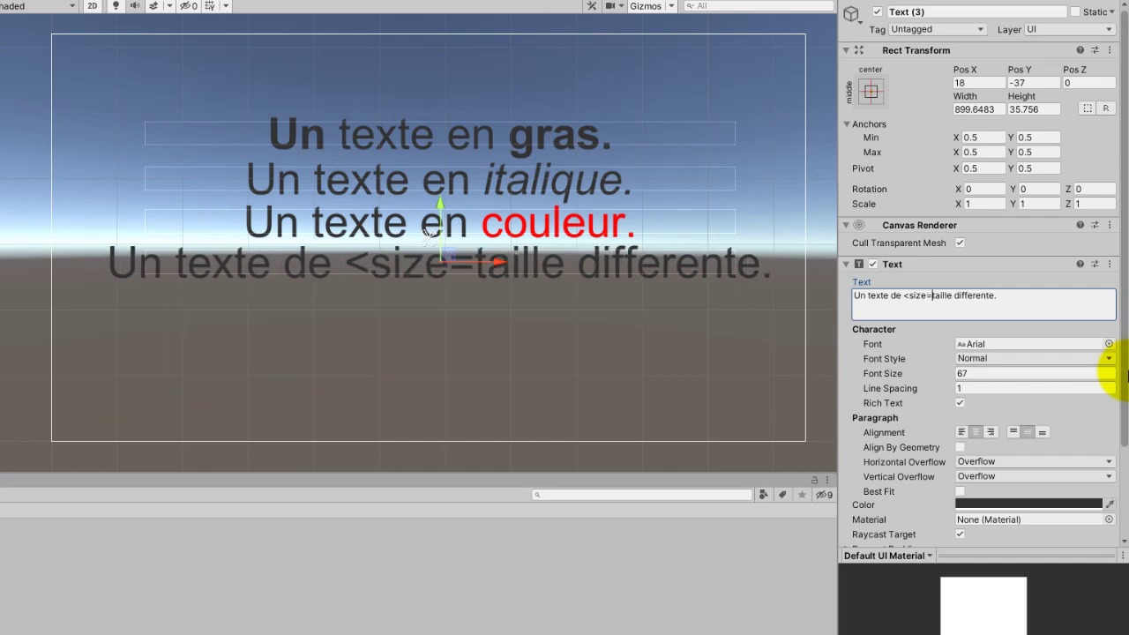
type("90>")
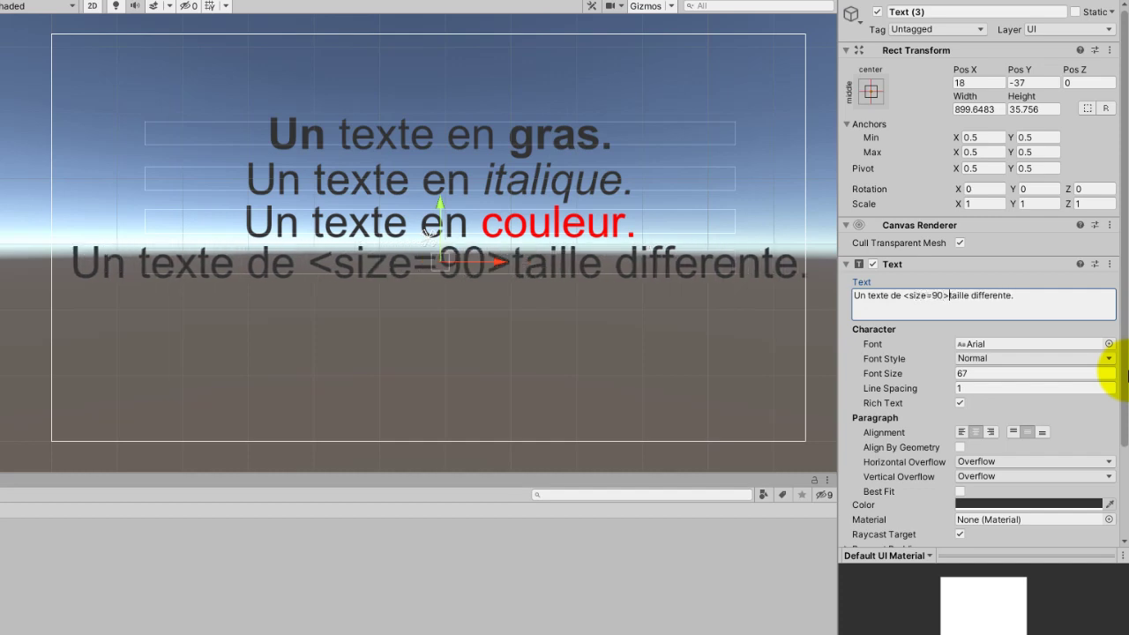
left_click(970, 297)
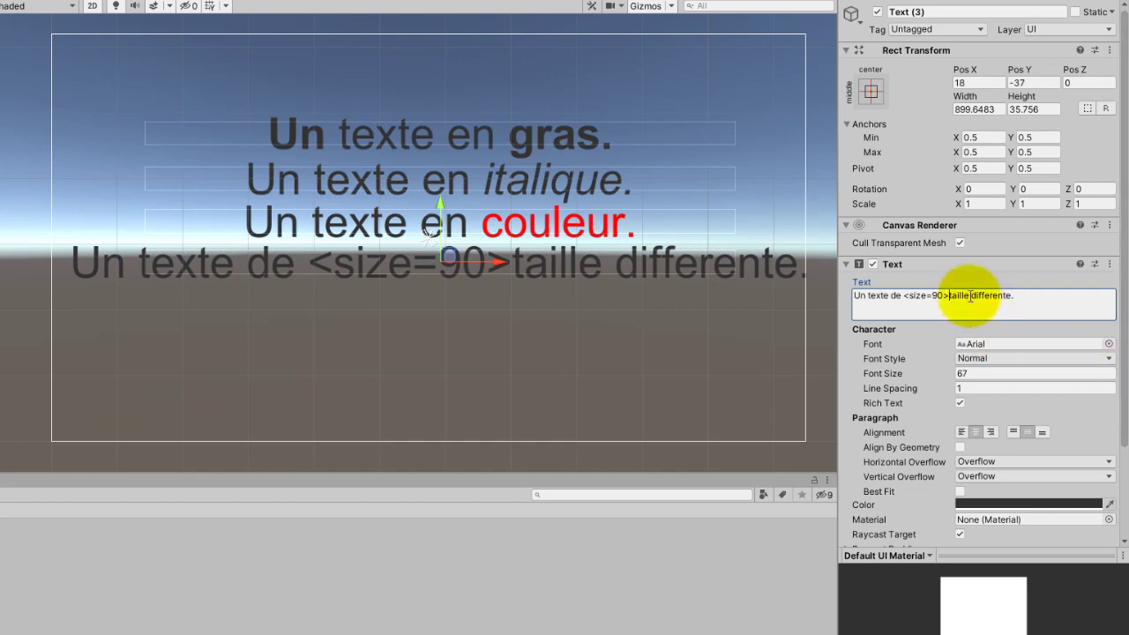
left_click(1032, 296)
type("<")
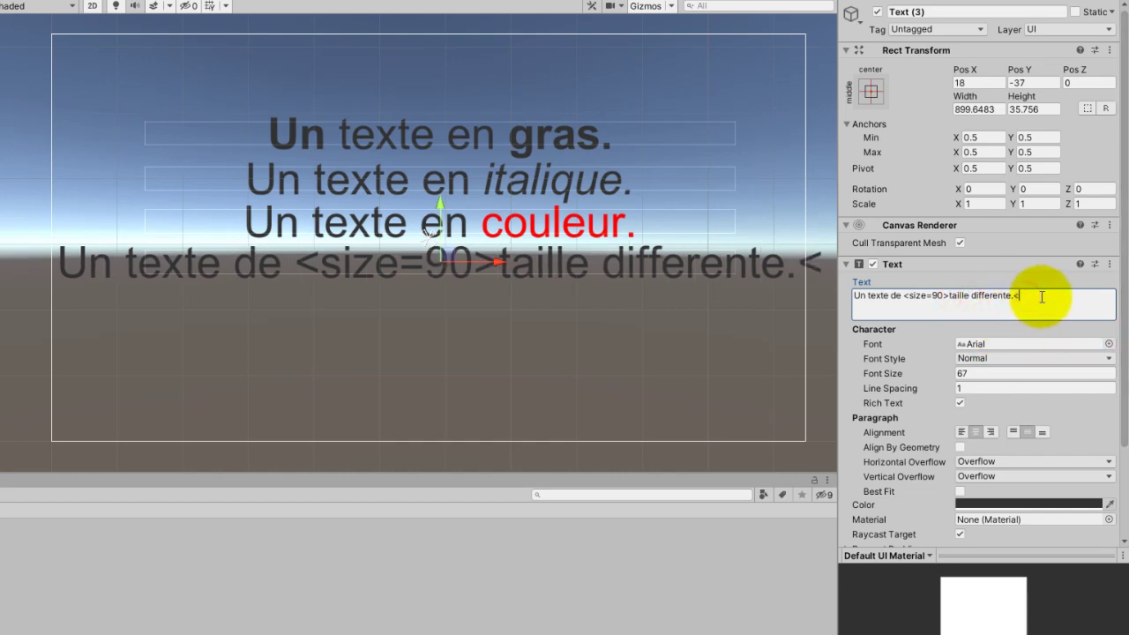
type("/")
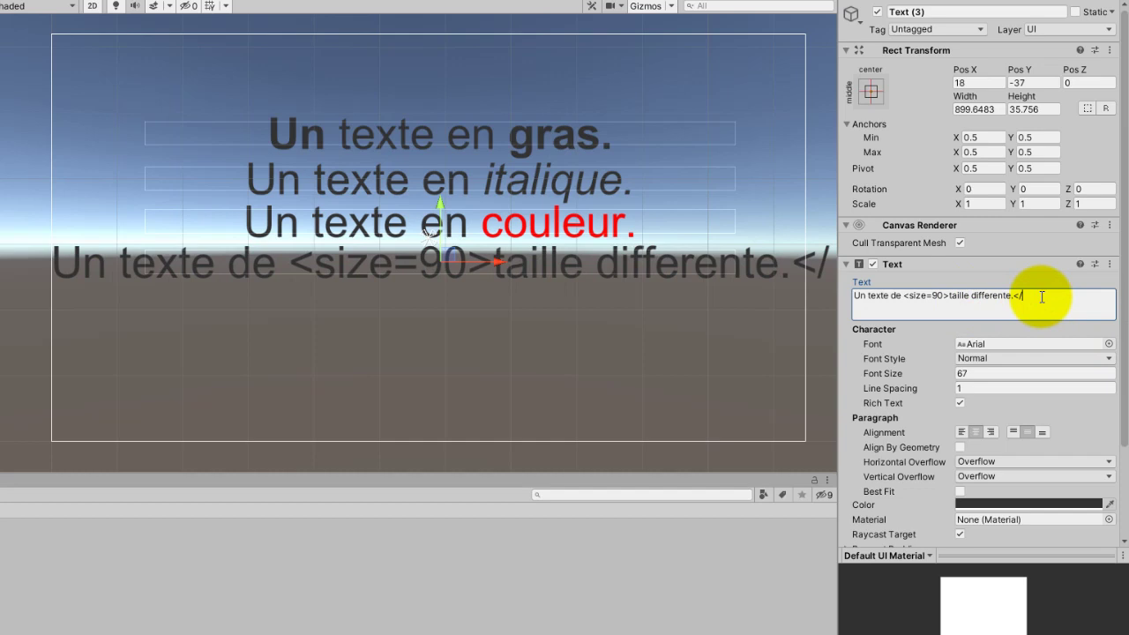
type("size>")
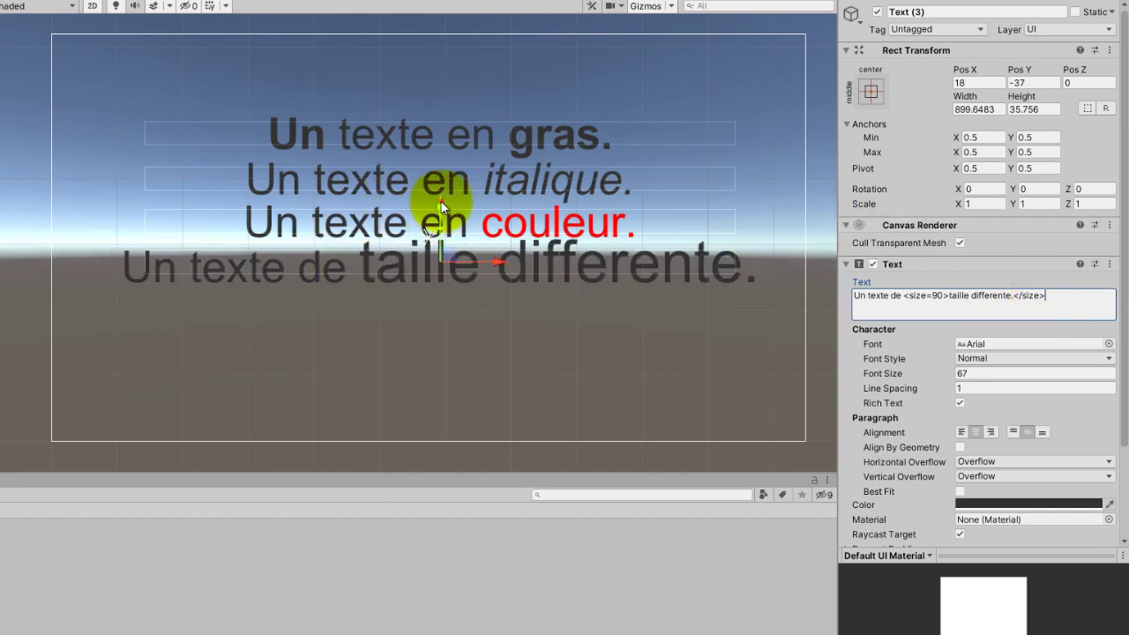
left_click_drag(440, 202, 441, 236)
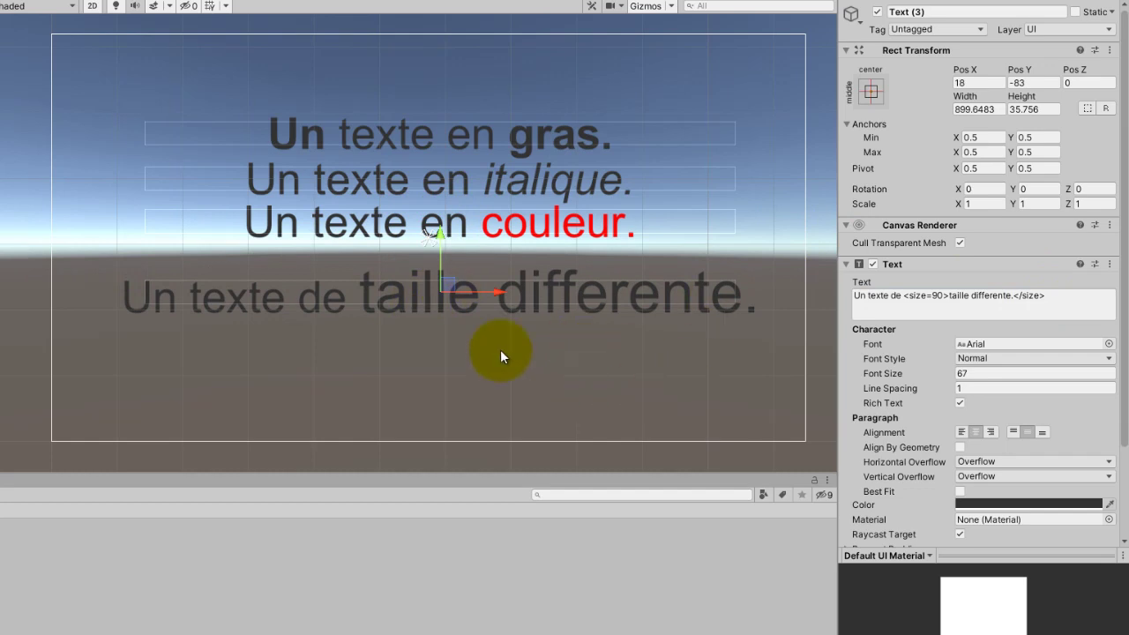
left_click_drag(439, 240, 439, 223)
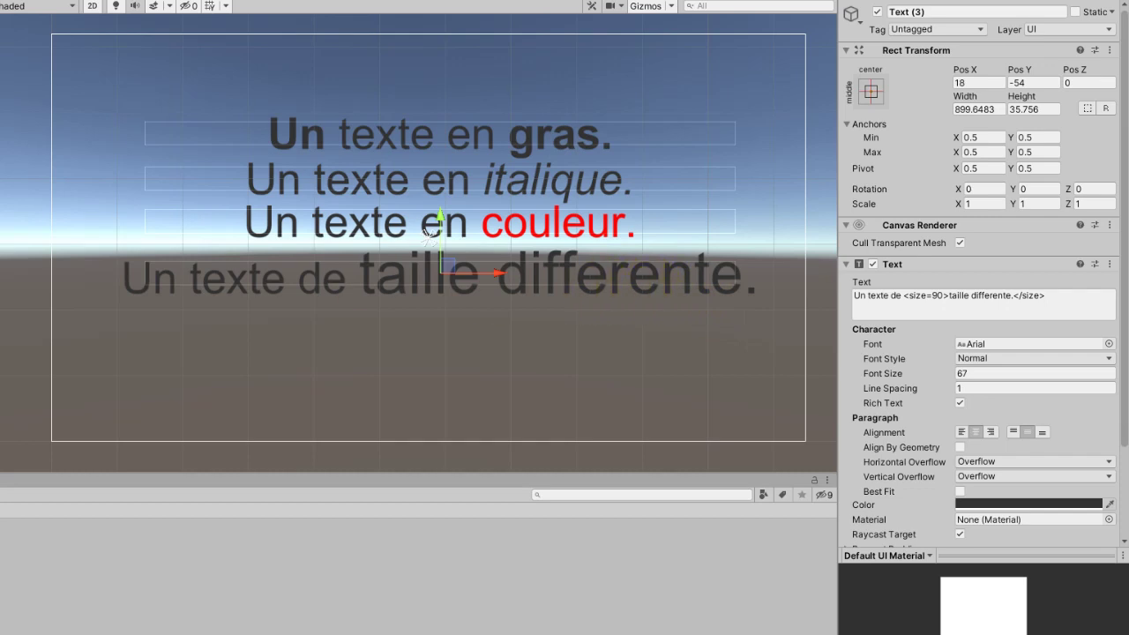
- Undo the extra lines and nest <b>gras.</b> inside <i></i> tags, then preview it
key("ctrl+z")
key("ctrl+z")
key("ctrl+z")
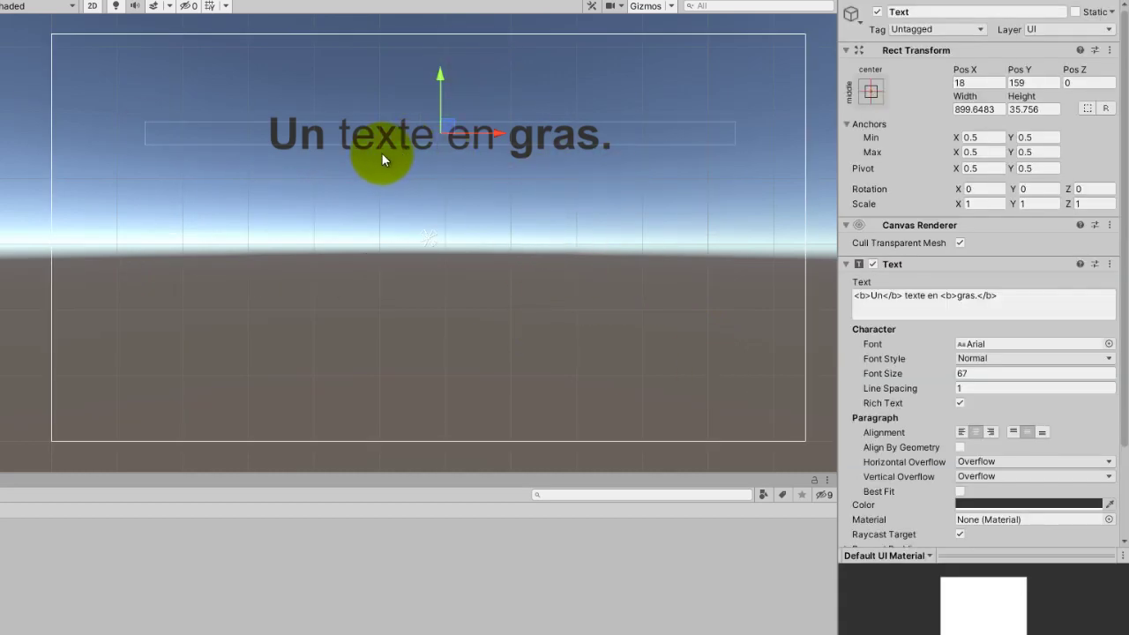
left_click(940, 296)
left_click(940, 295)
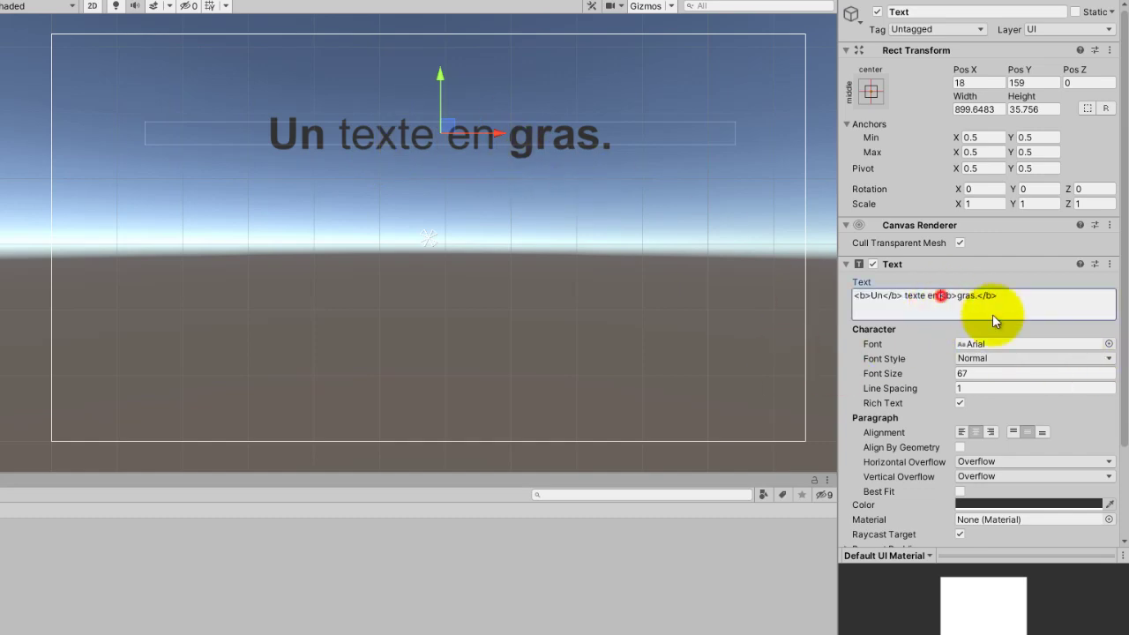
type("<i>")
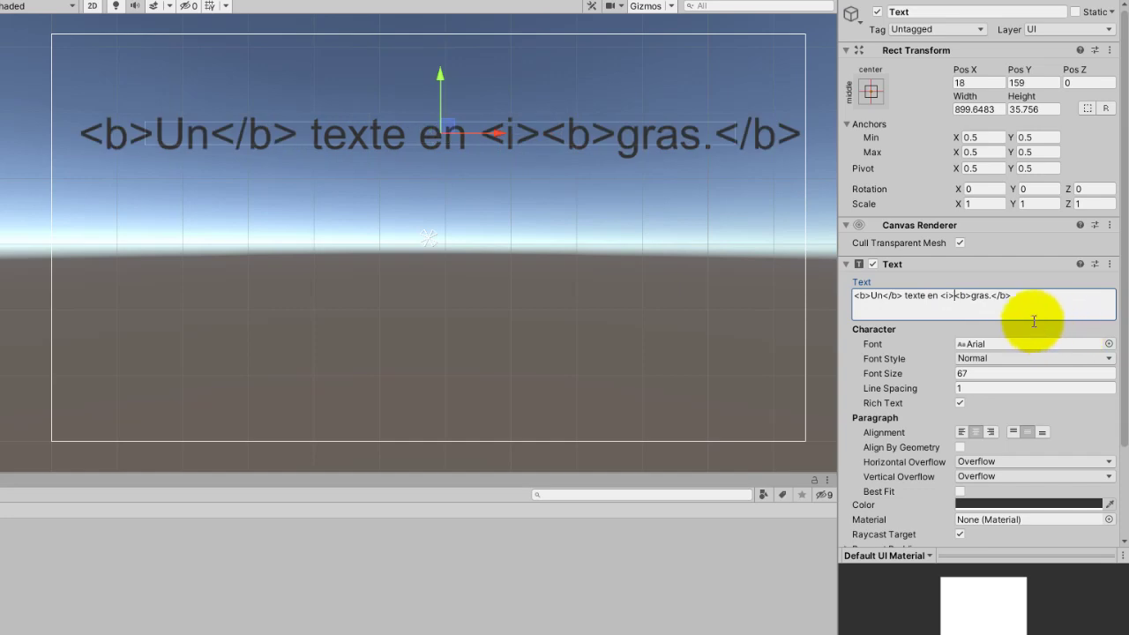
left_click(1017, 295)
type("<")
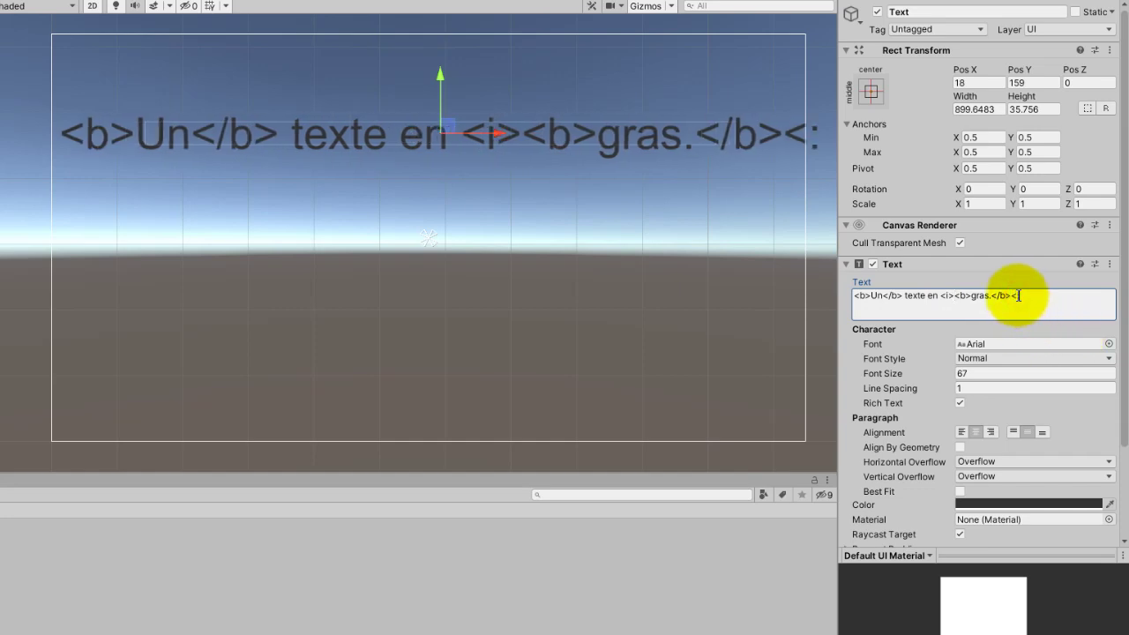
type("/i>")
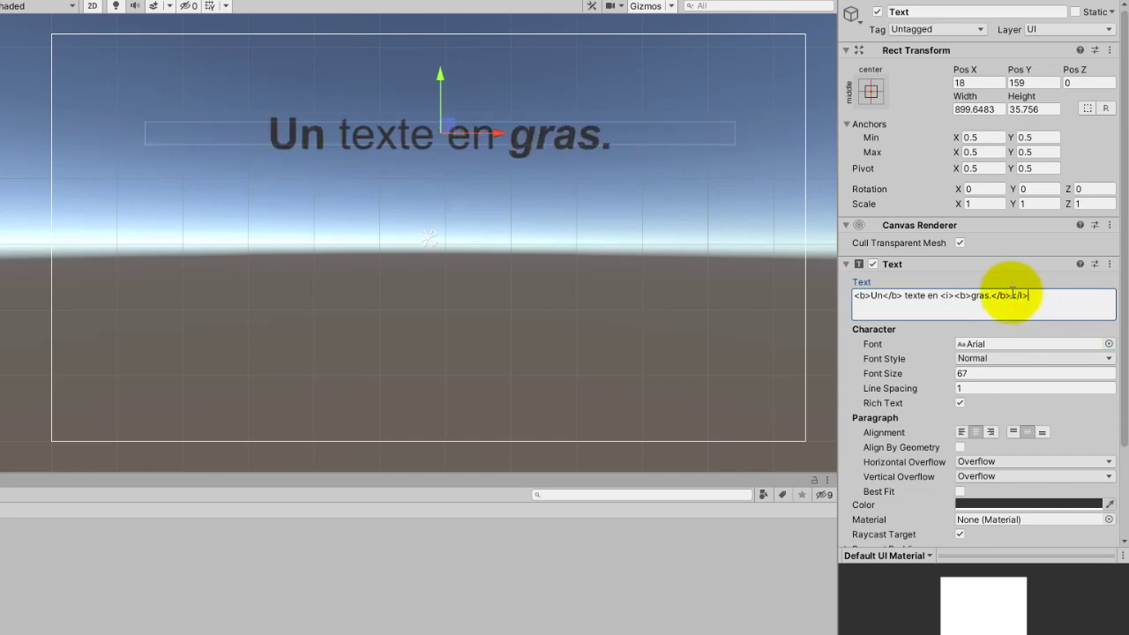
left_click(386, 198)
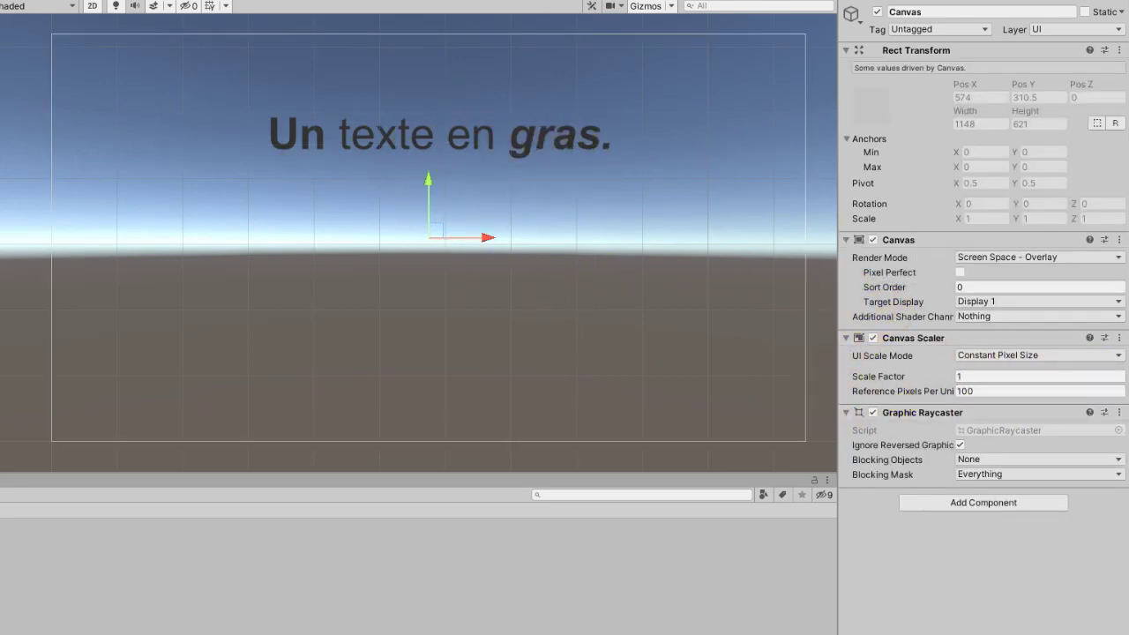
key("ctrl+z")
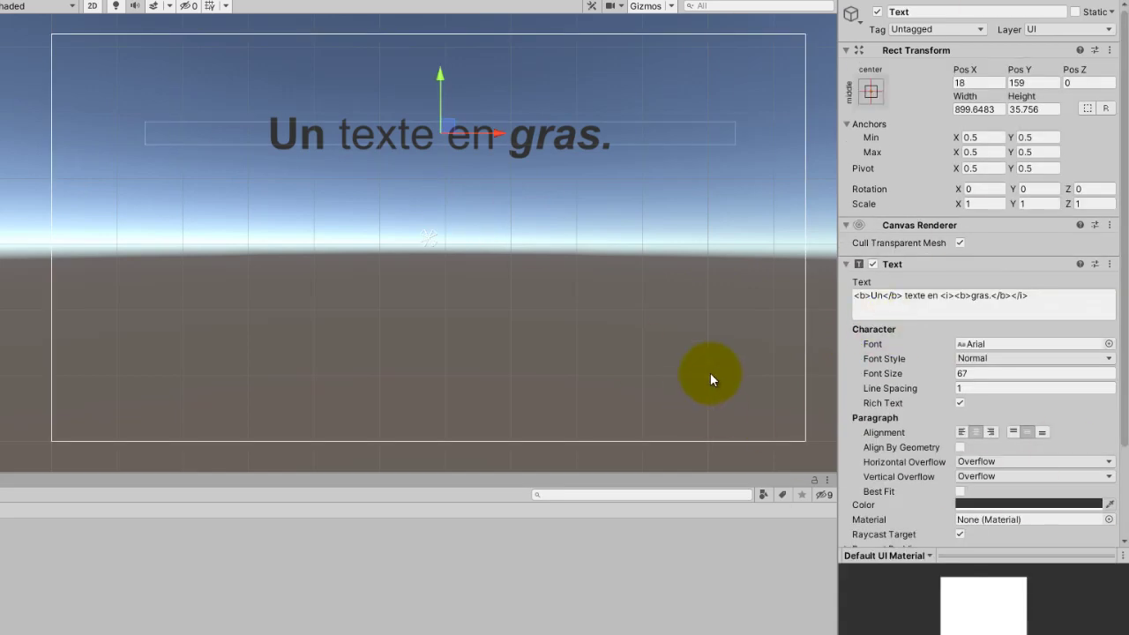
left_click(1061, 295)
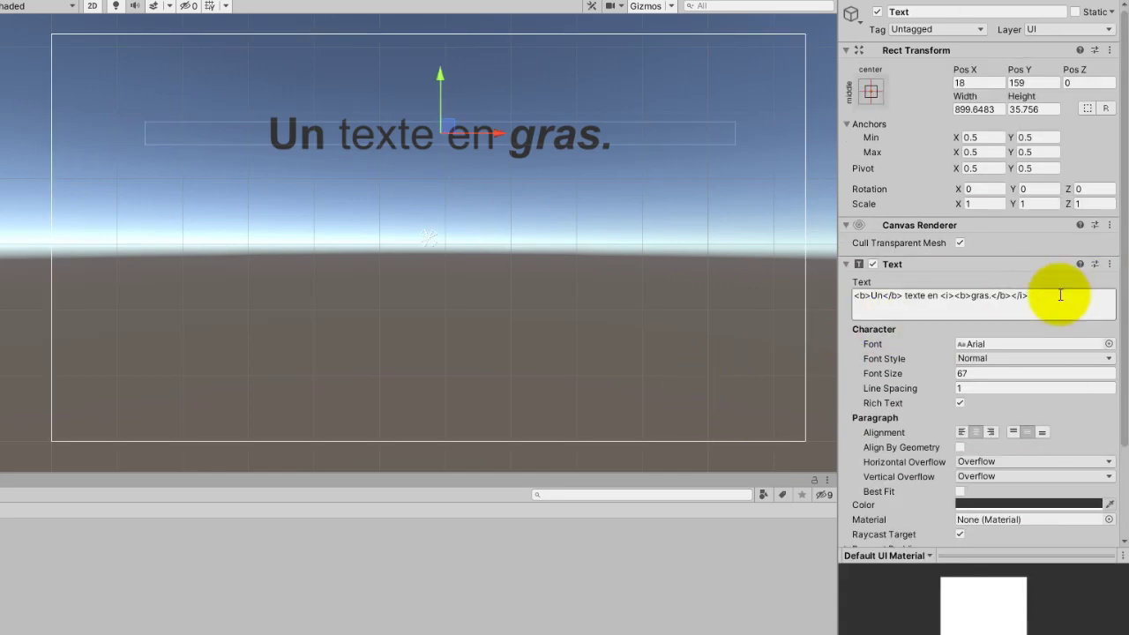
- Clear the Text field, create a C# script named Demo, and attach it to the Canvas
key("ctrl+a")
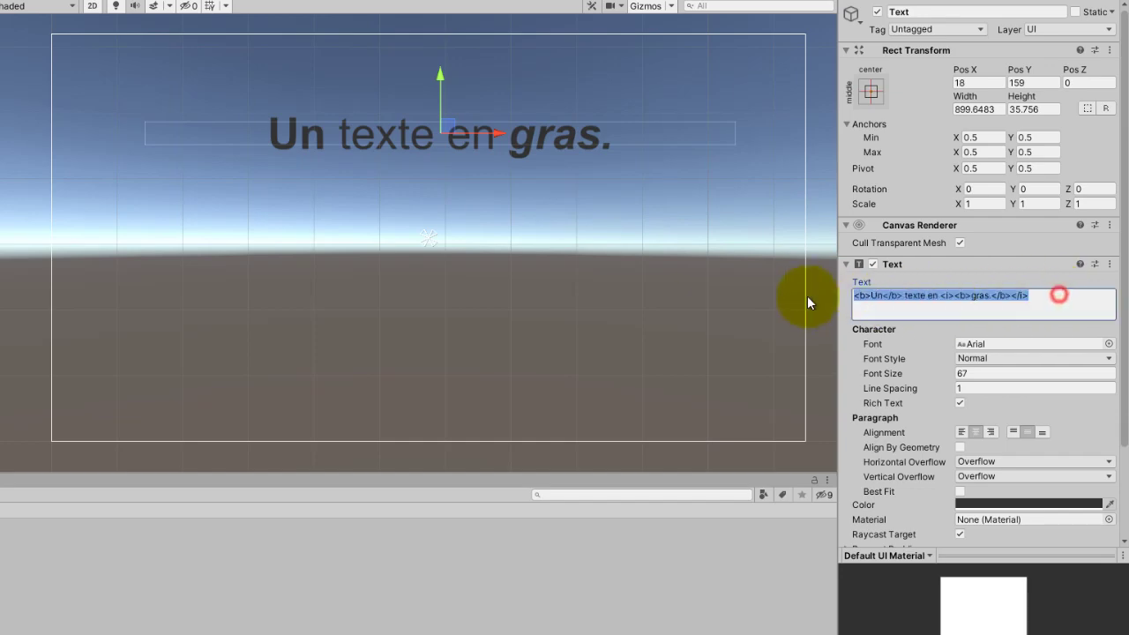
key("BackSpace")
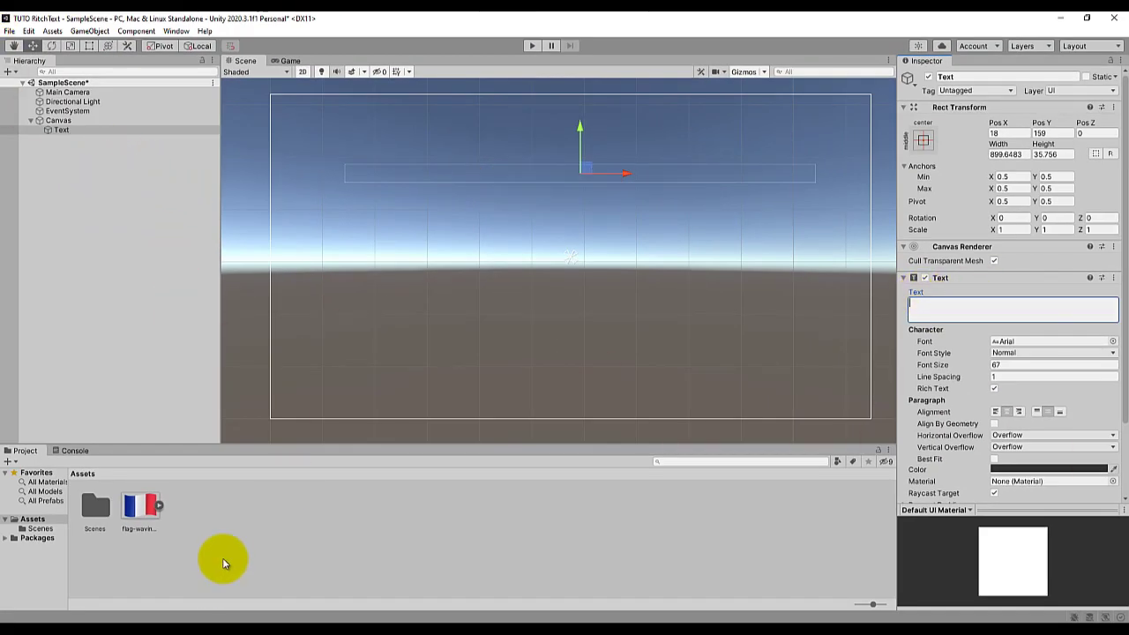
right_click(225, 516)
left_click(276, 202)
left_click(422, 200)
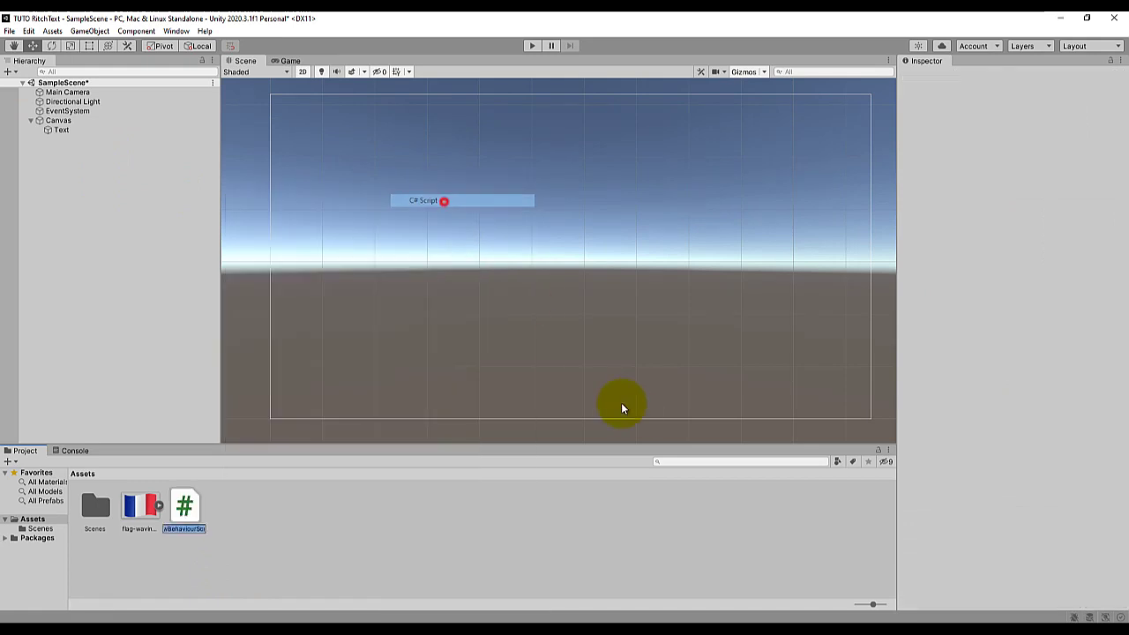
type("Demo")
left_click(632, 412)
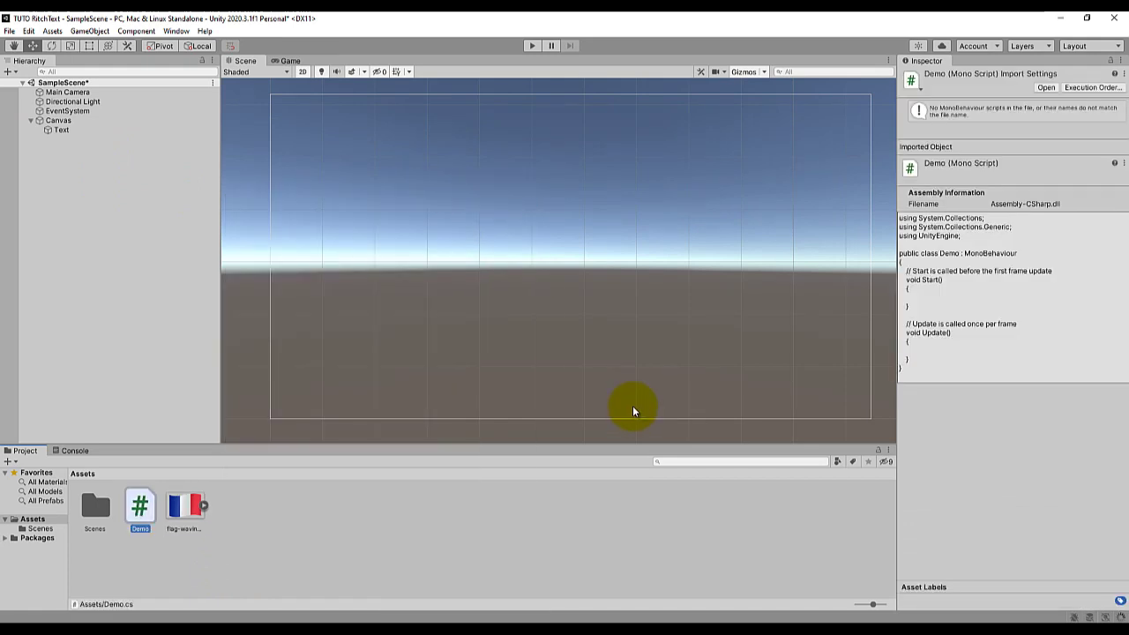
left_click(66, 122)
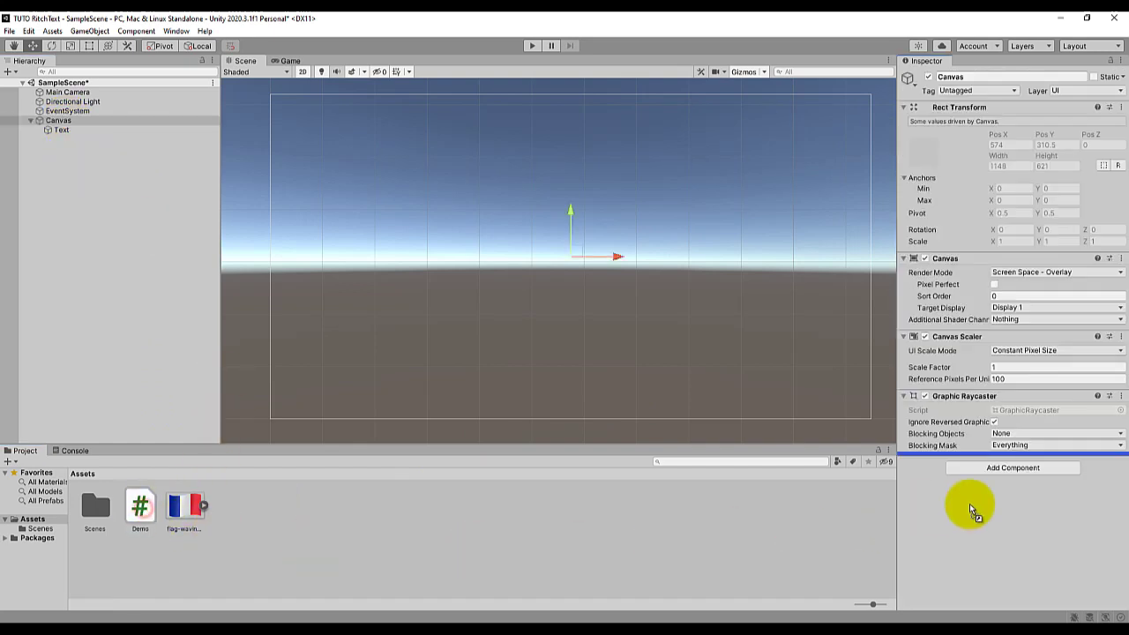
left_click_drag(162, 518, 969, 502)
- Open Demo.cs in Visual Studio and delete the Start and Update stubs with their comments
double_click(1012, 477)
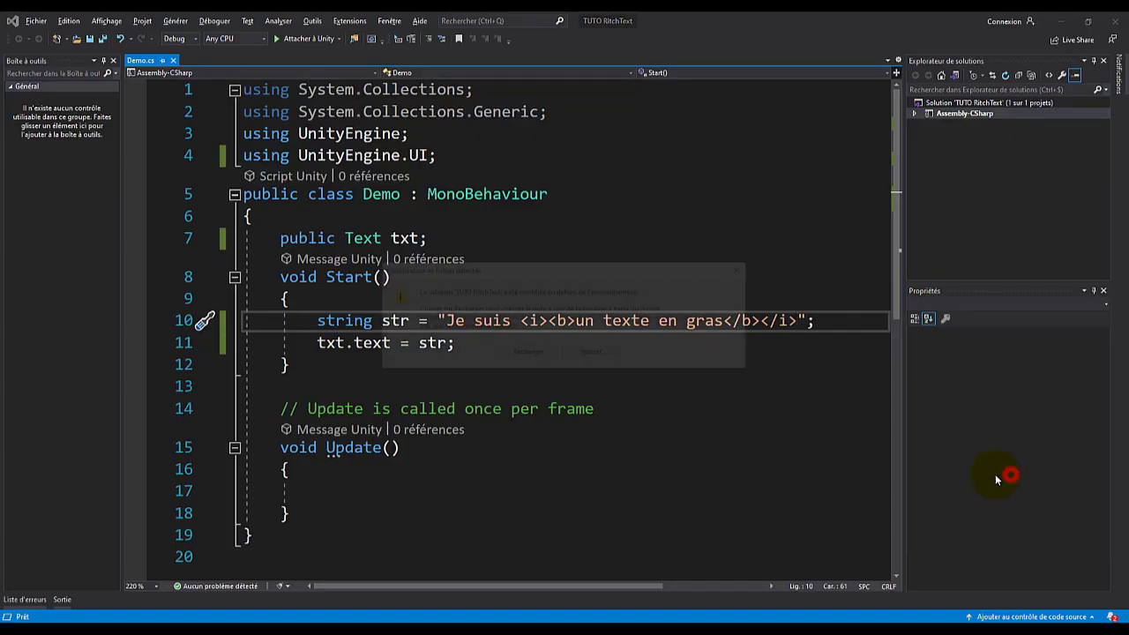
left_click(499, 352)
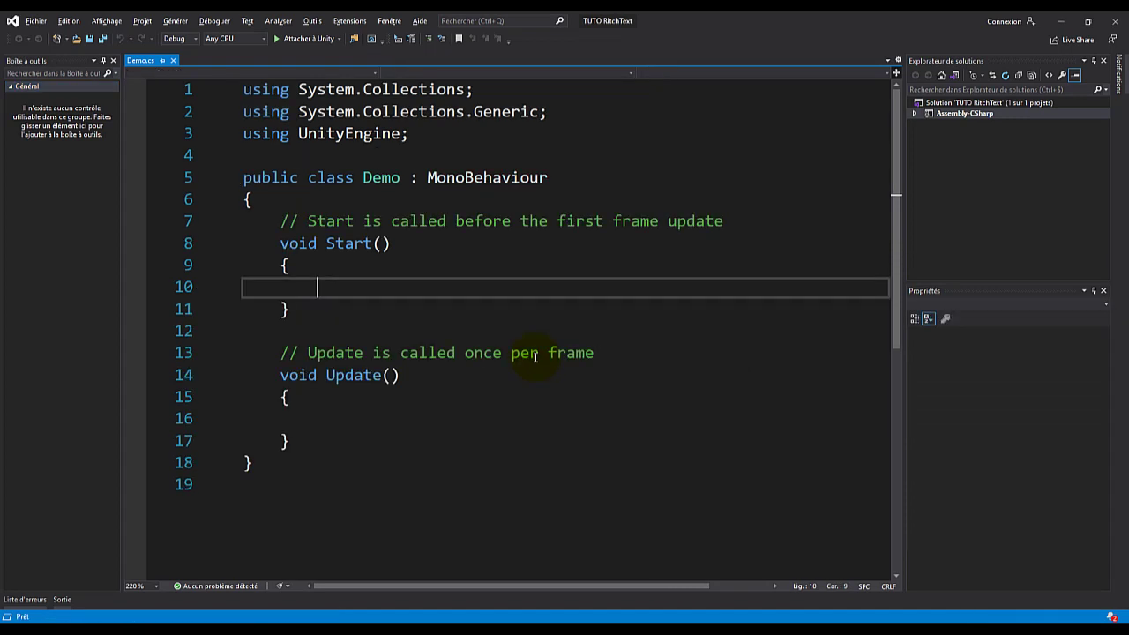
left_click(279, 237)
mouse_move(282, 238)
left_mouse_down()
mouse_move(746, 255)
mouse_move(802, 274)
left_mouse_up()
key("Delete")
left_click(279, 347)
left_click_drag(278, 348, 396, 434)
key("Delete")
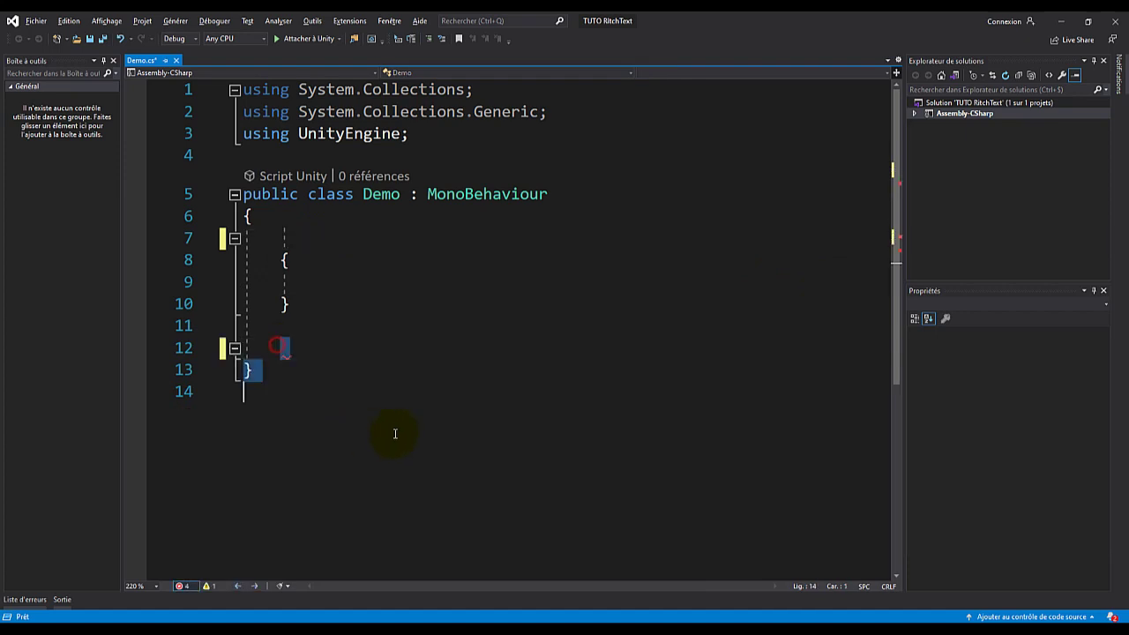
- Add 'using UnityEngine.UI;' to the script's imports
left_click(298, 156)
type("usin")
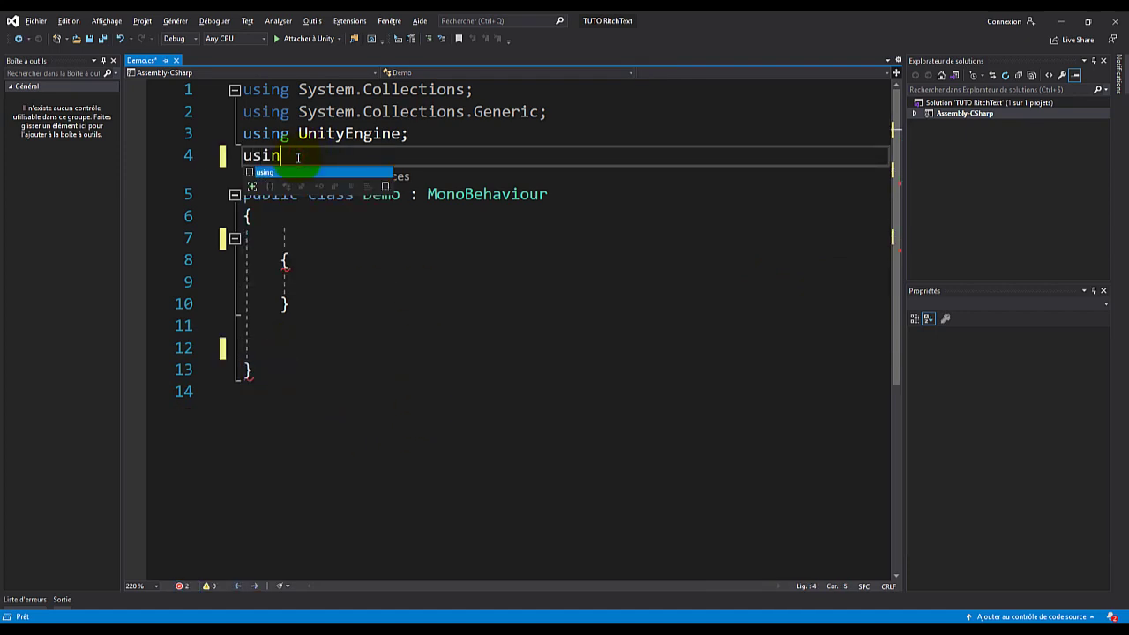
type("g uni")
key("Down")
key("Down")
key("Tab")
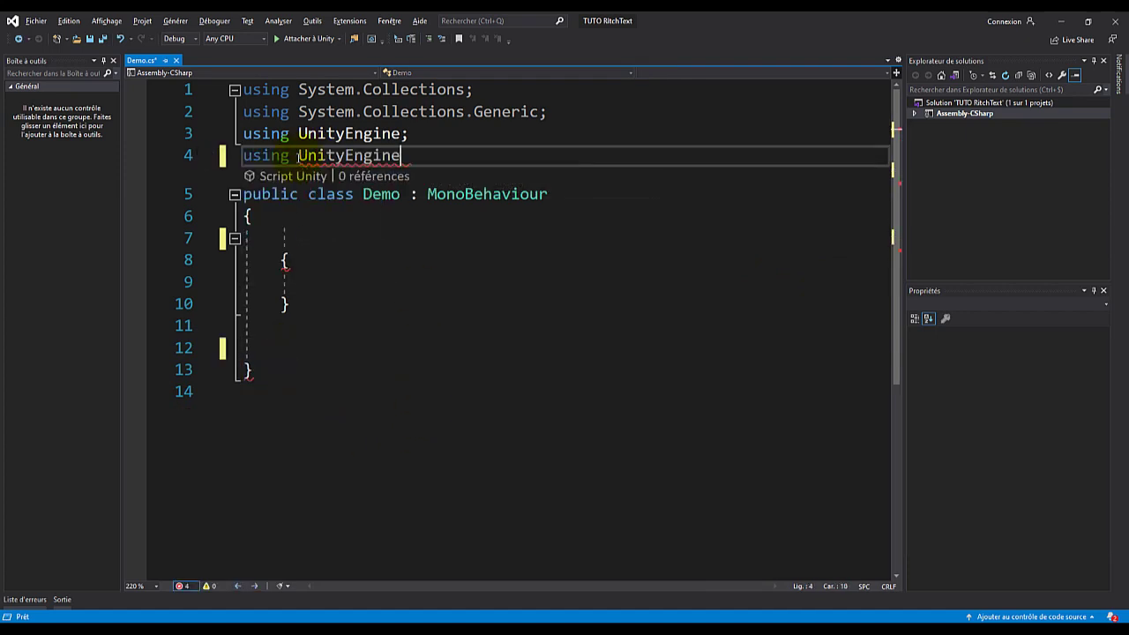
type(".UI;")
- Declare 'public Text txt;' inside the Demo class
left_click(348, 235)
type("pub")
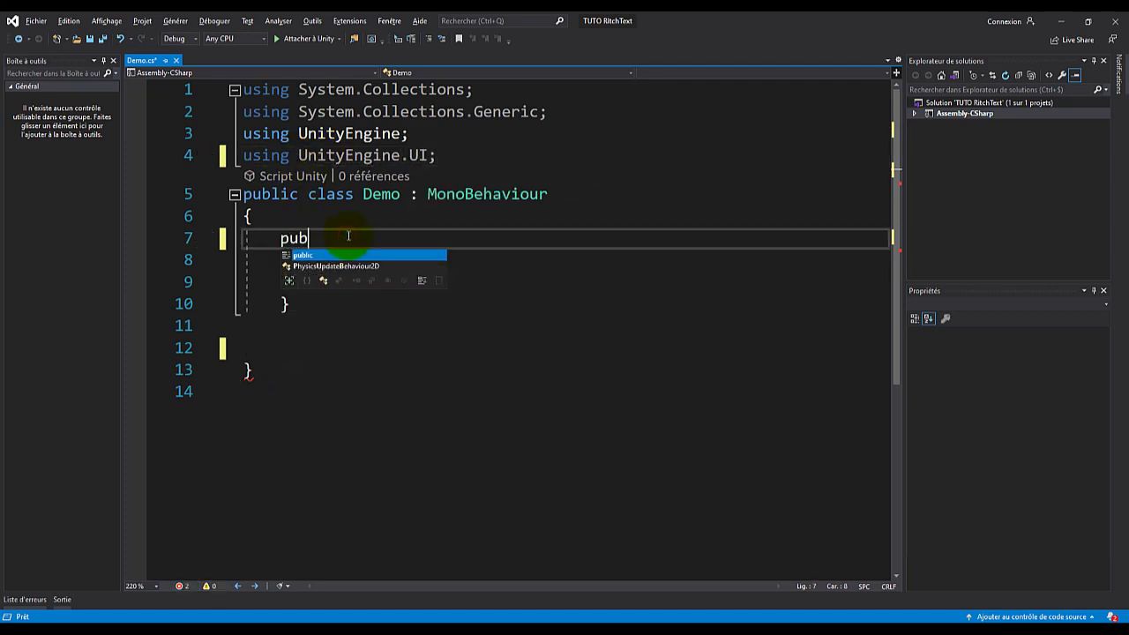
type("lic text")
key("Tab")
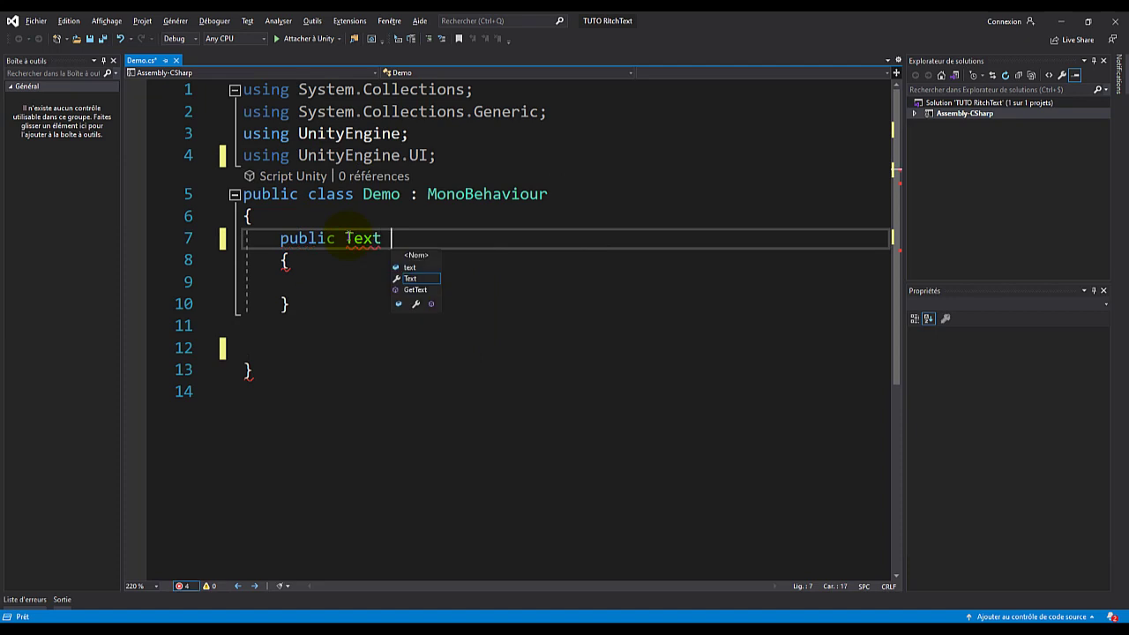
type("txt;")
left_click(468, 396)
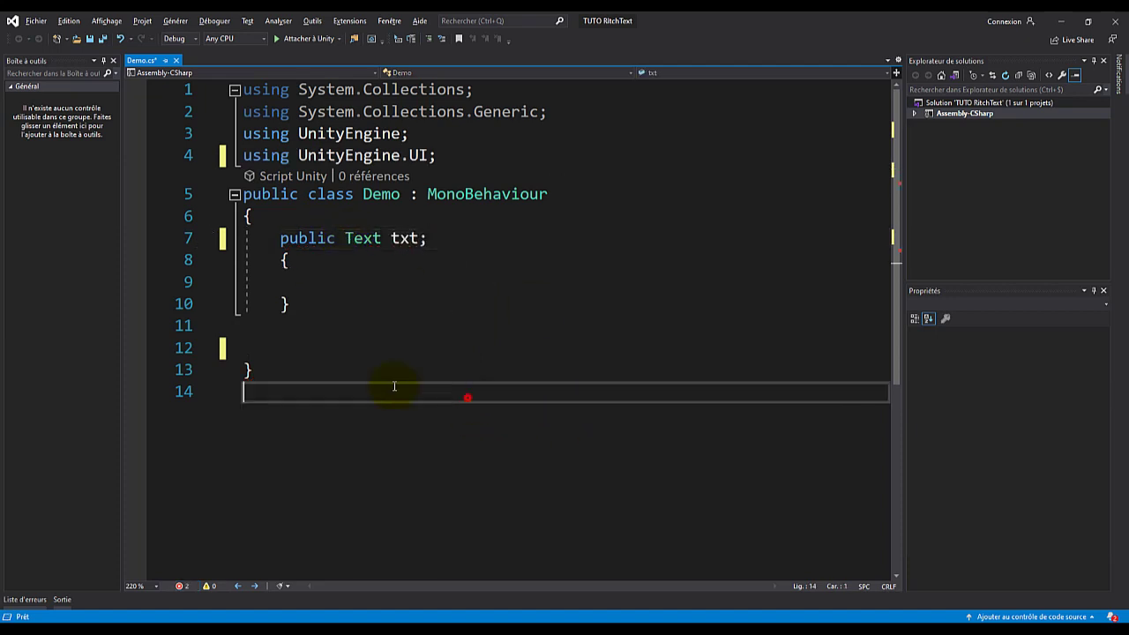
left_click(345, 285)
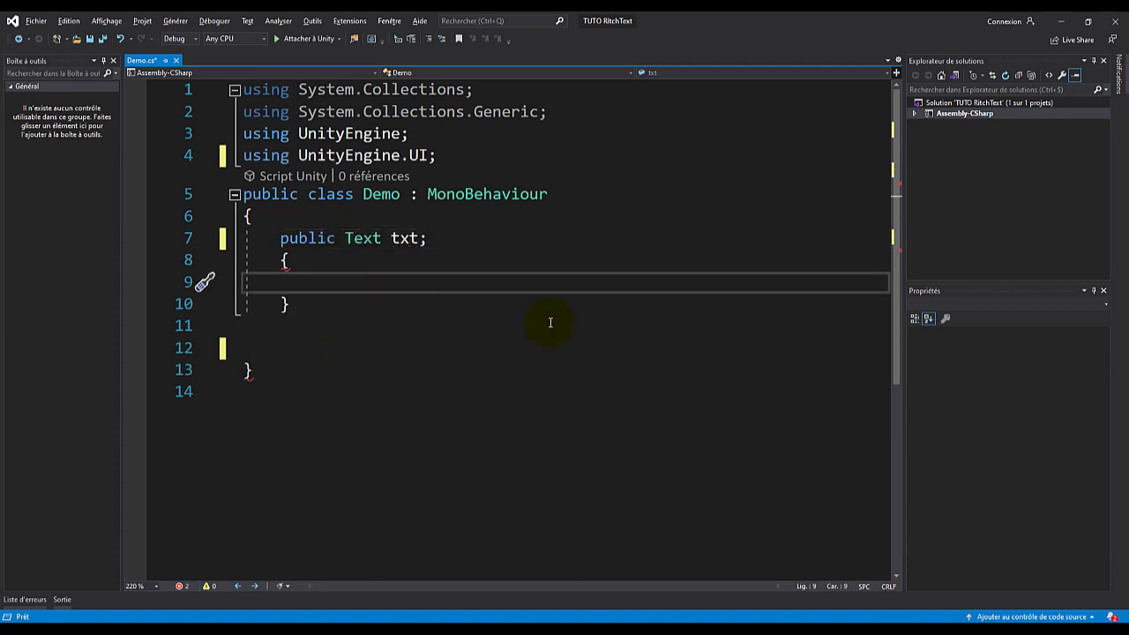
- Declare the string str holding 'Je suis <b>un texte en gras.</b>'
type("string str")
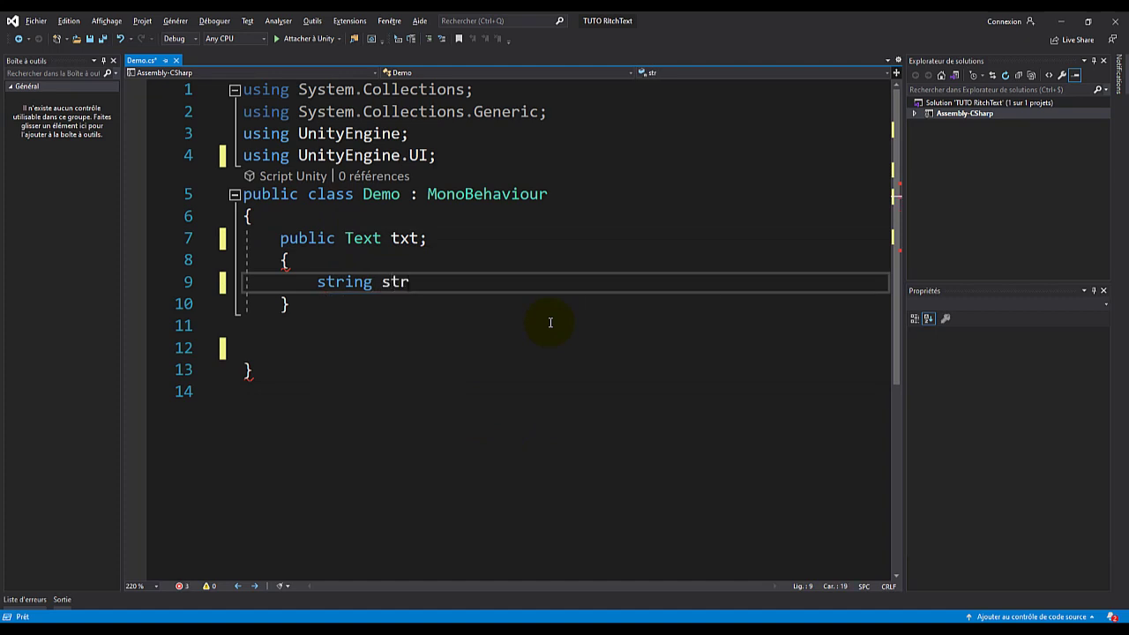
type("=\"")
type("Je suis un ")
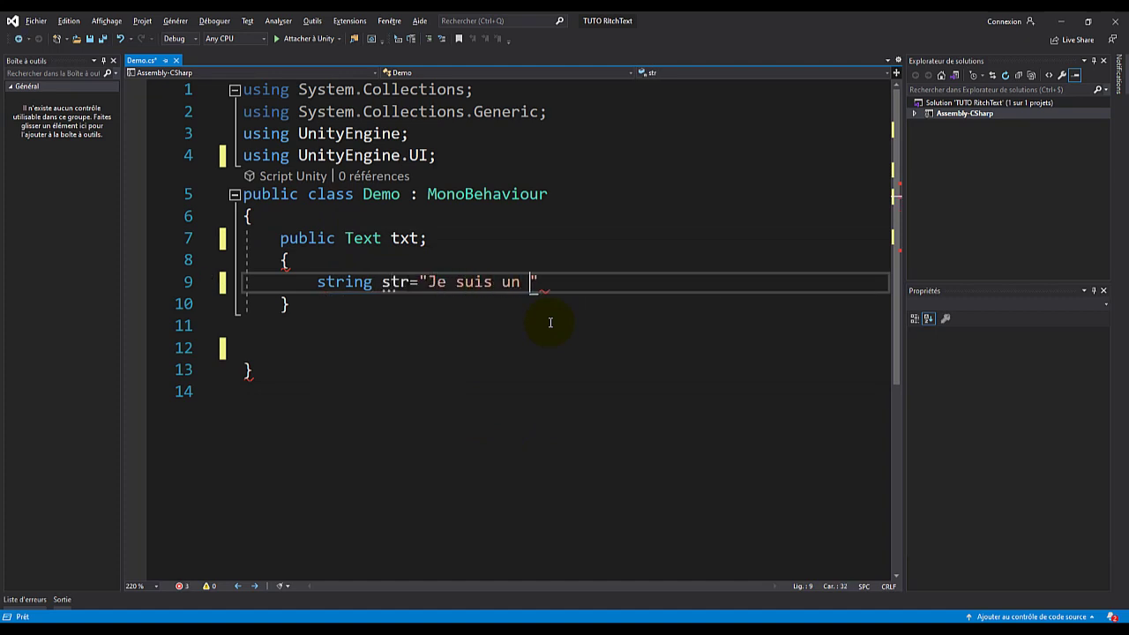
type("texte en gras")
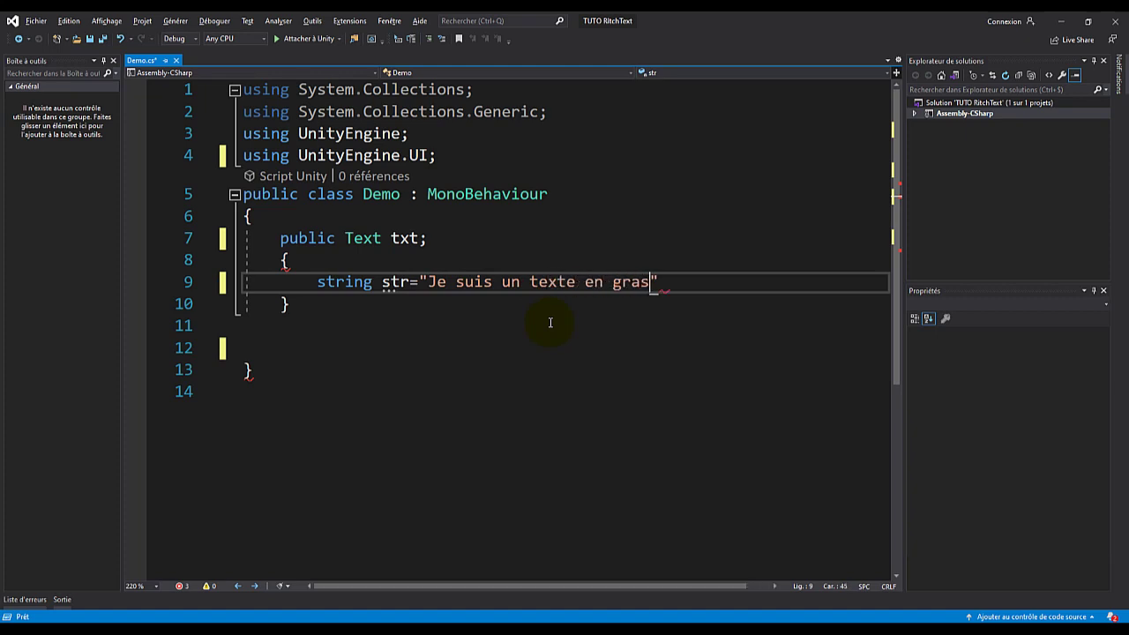
type(".")
type("</")
type("b>")
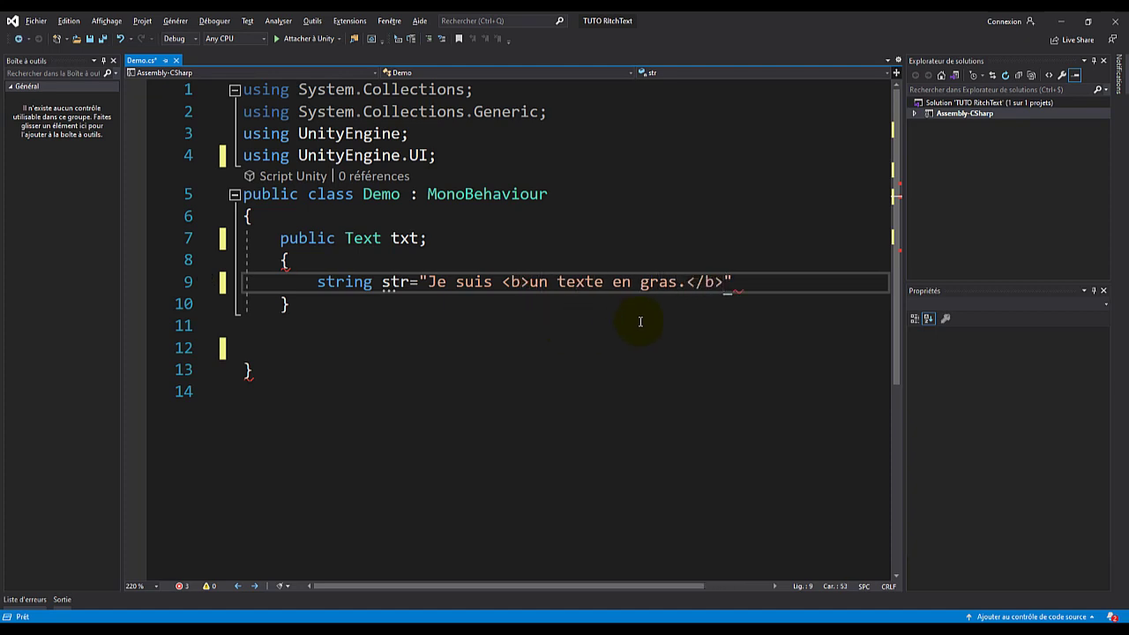
type("\";")
key("Return")
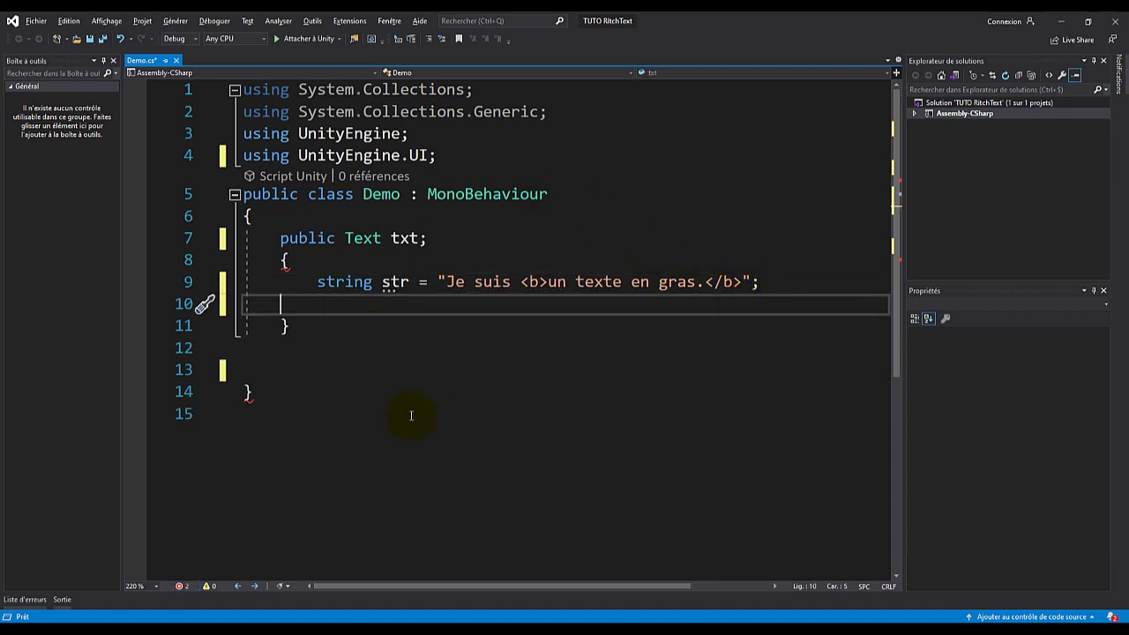
left_click(306, 335)
key("Delete")
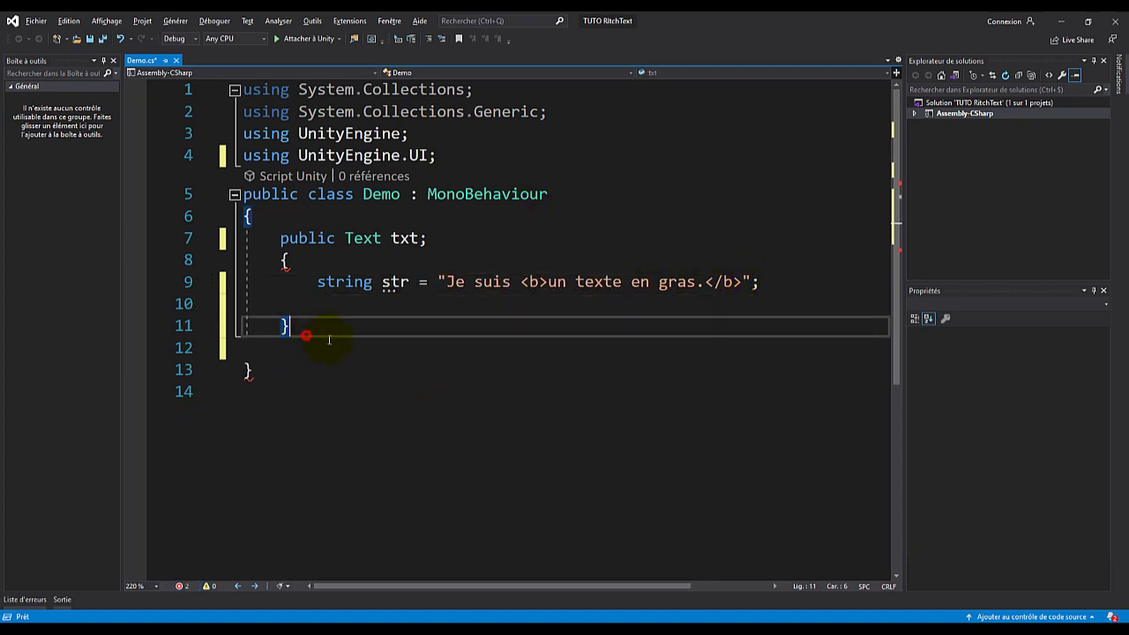
- Add a Start method assigning txt.text = str and save Demo.cs
left_click(429, 240)
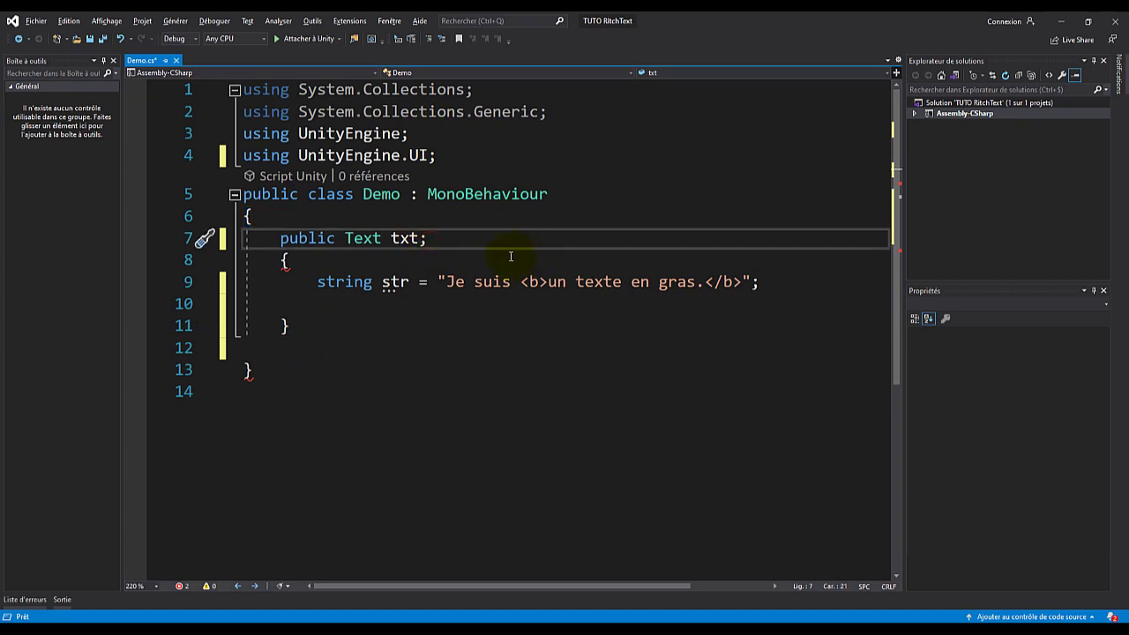
key("Return")
type("void St")
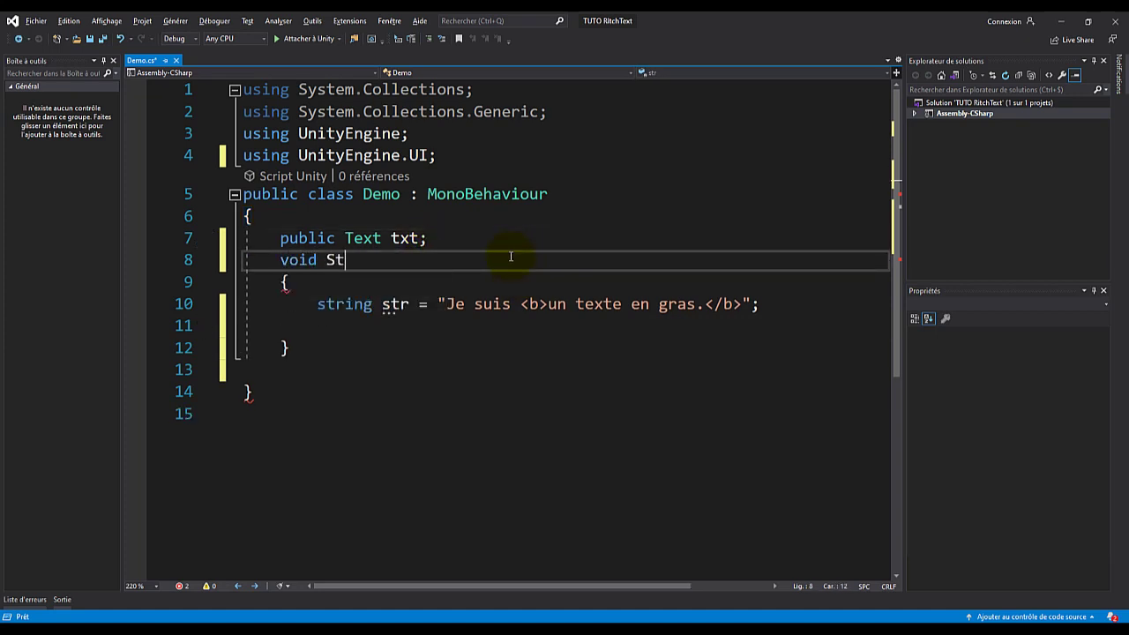
type("art()")
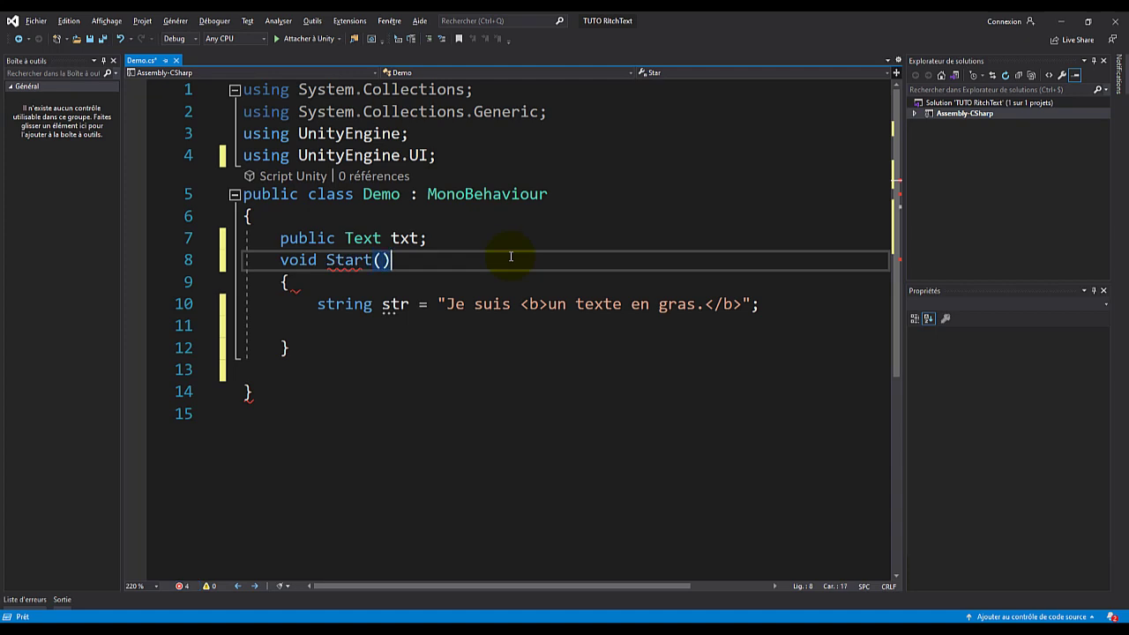
left_click(319, 341)
type("txt")
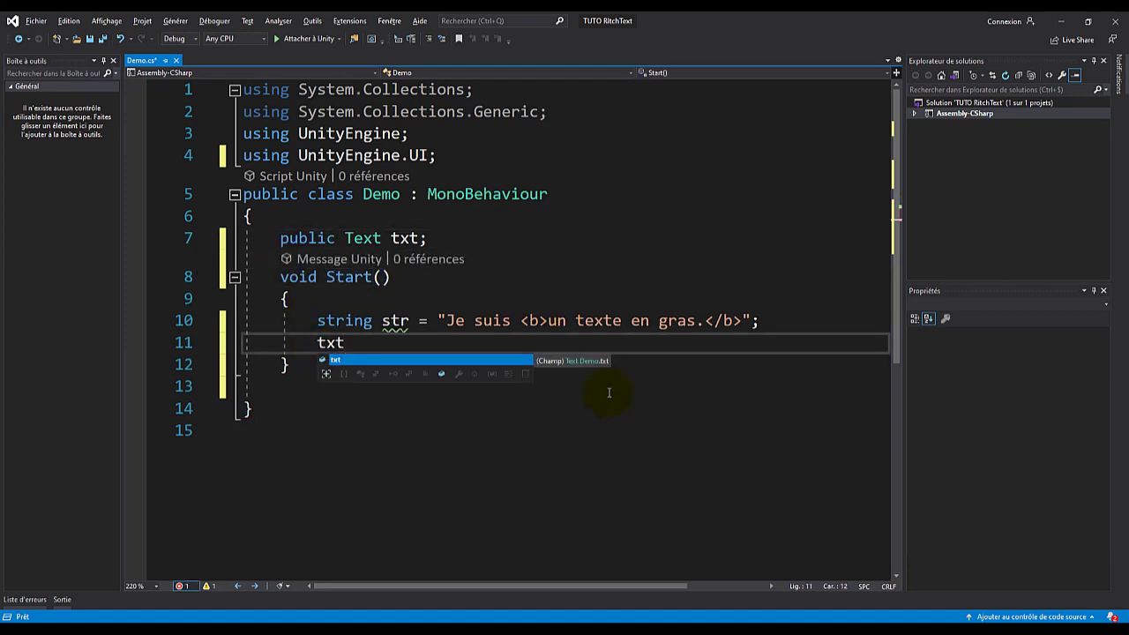
type(".text = s")
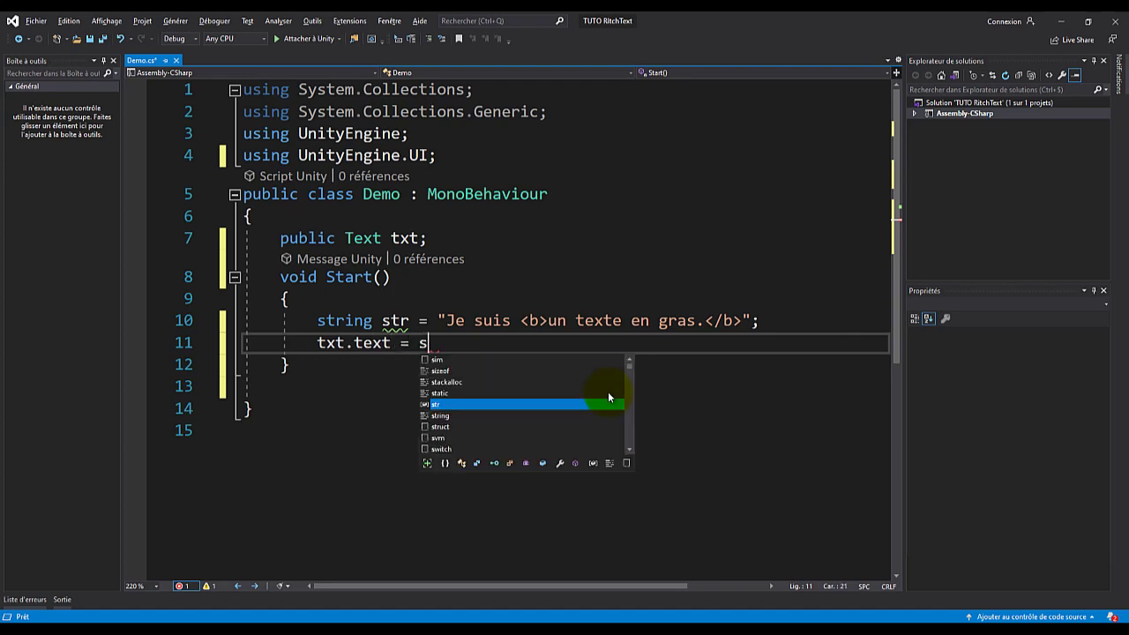
type("tr;")
key("ctrl+s")
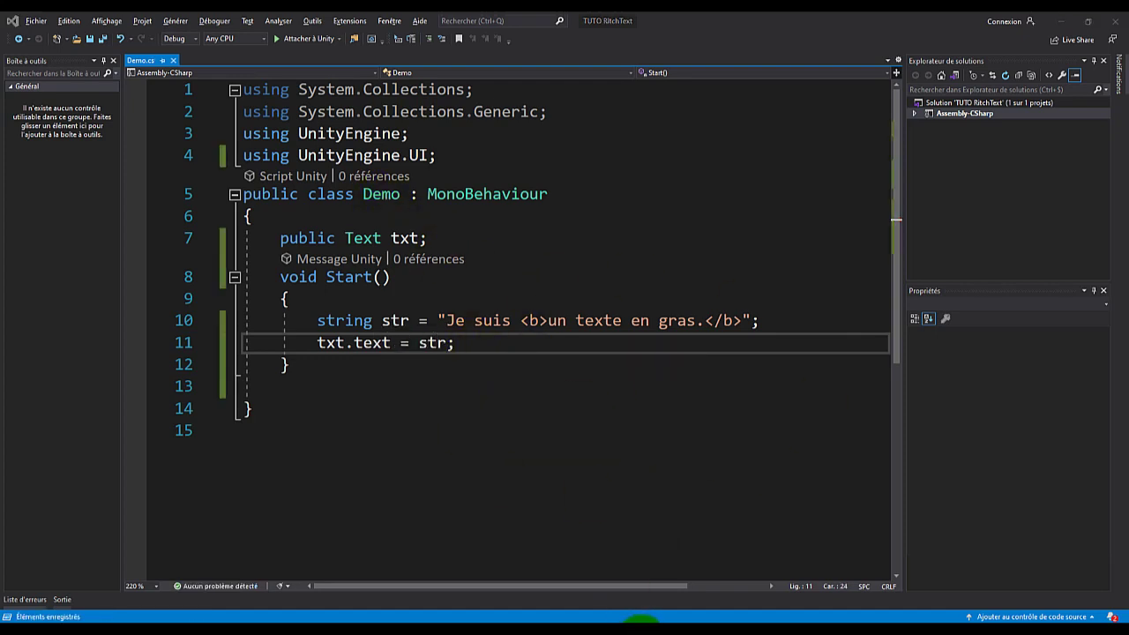
left_click(641, 629)
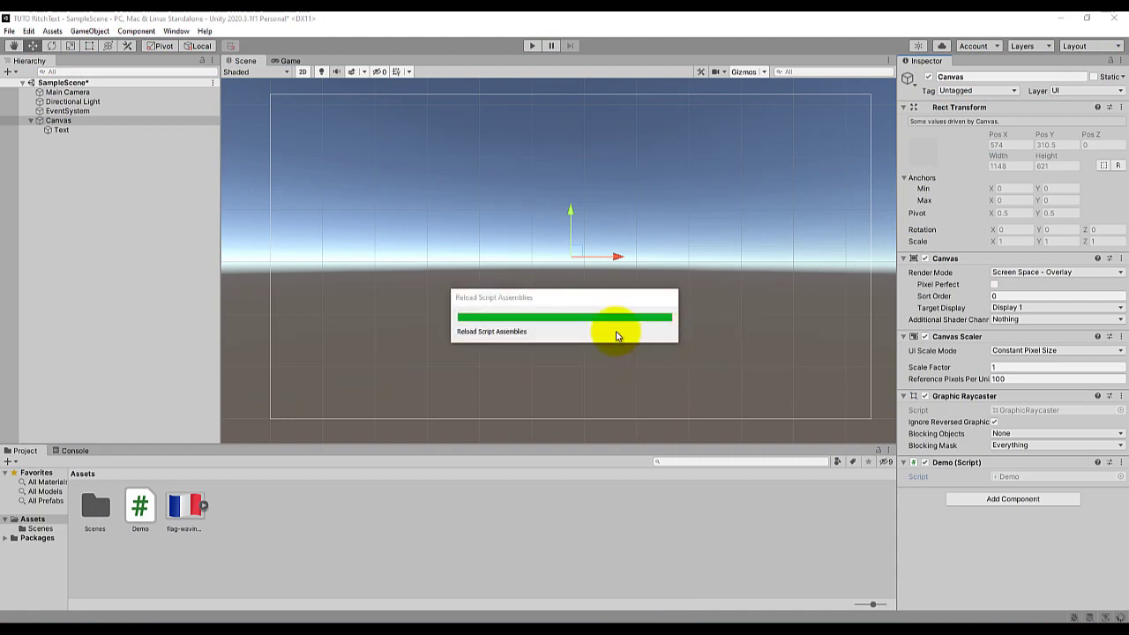
- After a failed test run, drag the Text object into Demo's Txt field
left_click(530, 47)
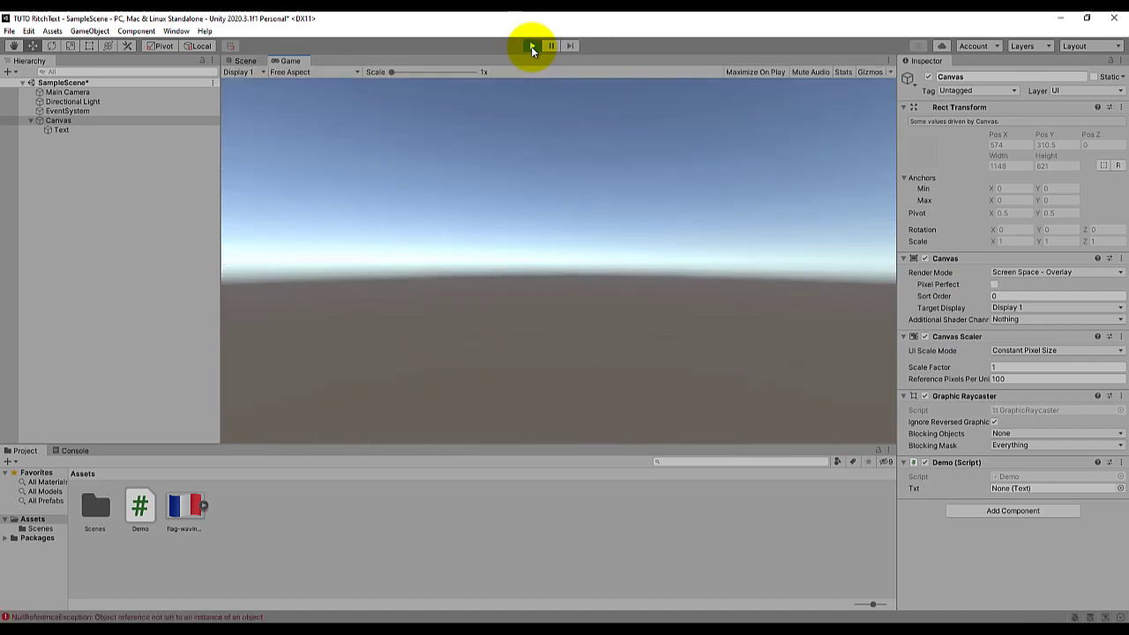
left_click(531, 46)
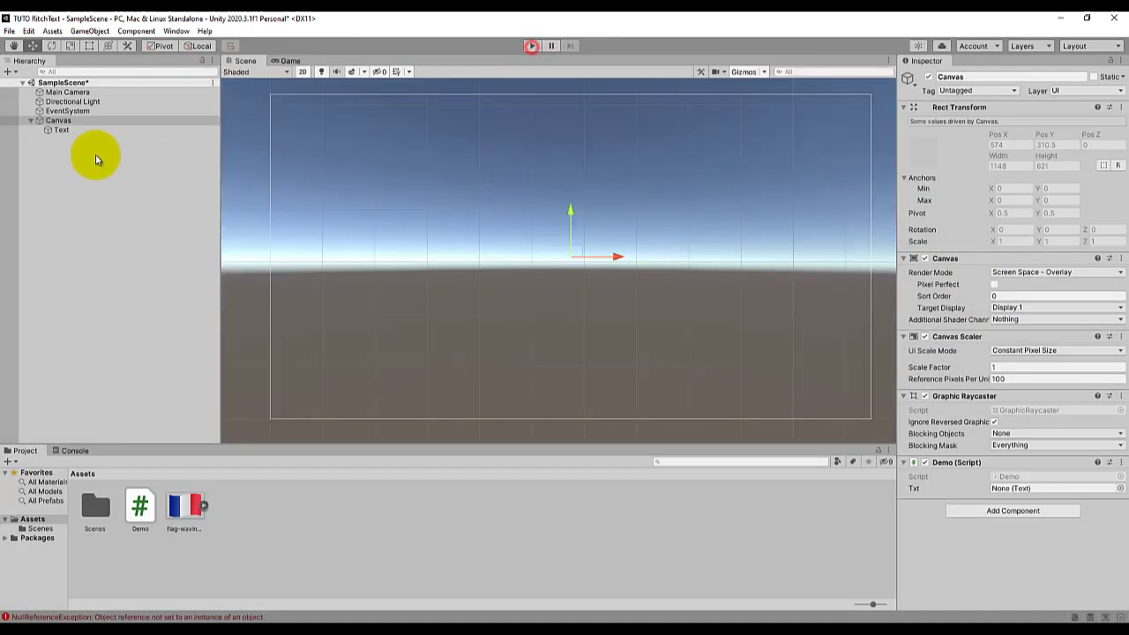
left_click(58, 131)
left_click(57, 120)
left_click_drag(55, 130, 1012, 491)
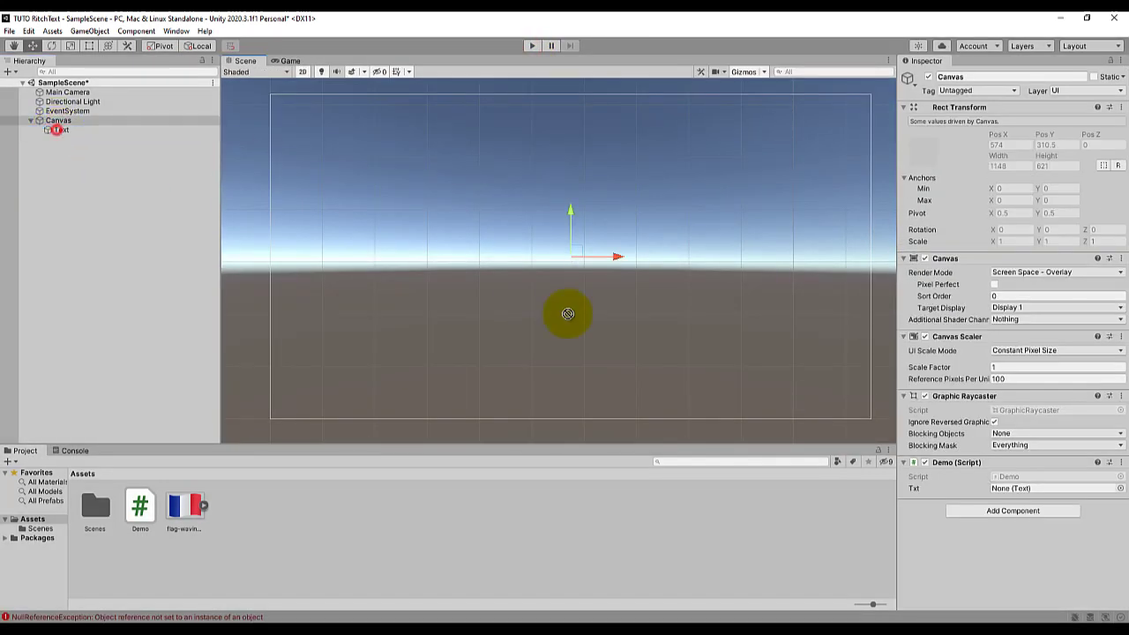
- Replay the scene, check the Text's half-bold sentence, then stop and clear the Console
left_click(534, 46)
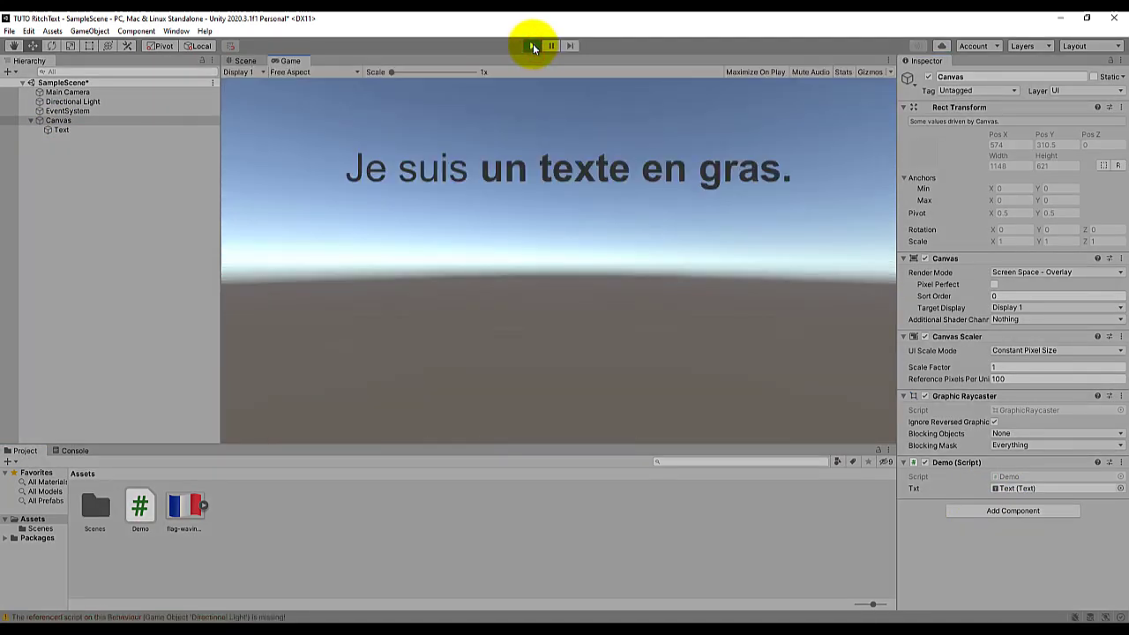
left_click(71, 129)
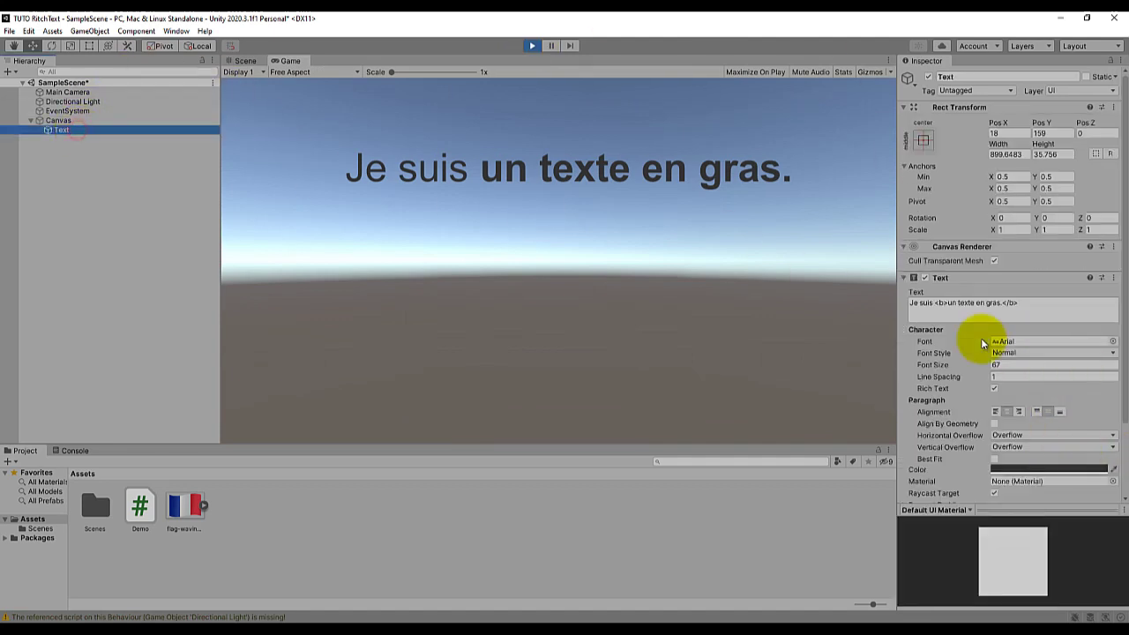
left_click(908, 303)
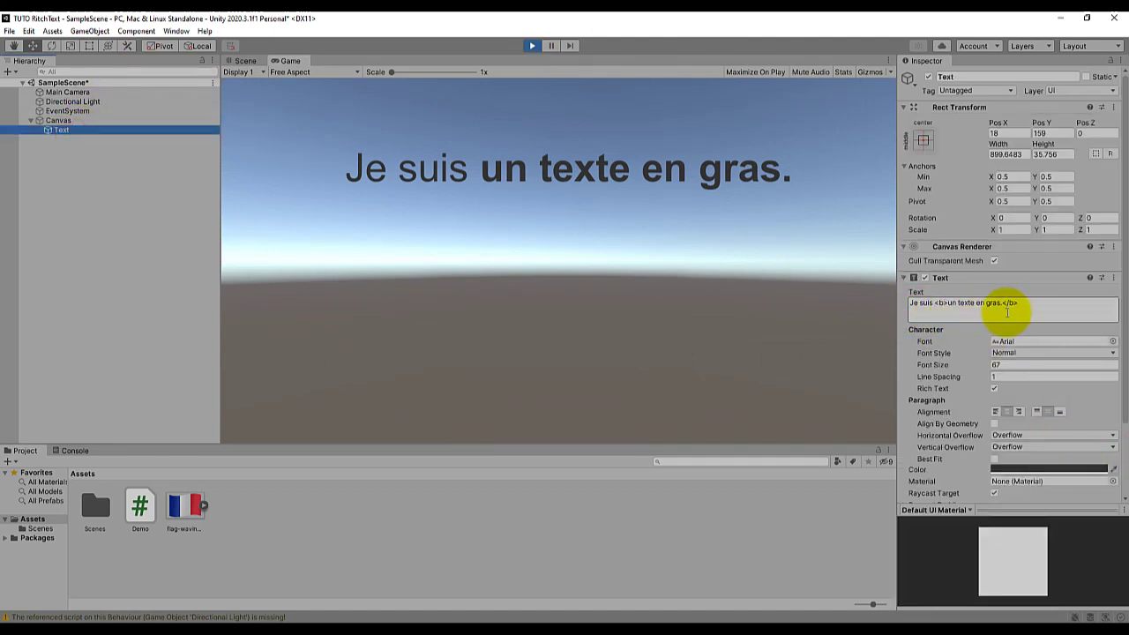
left_click(532, 46)
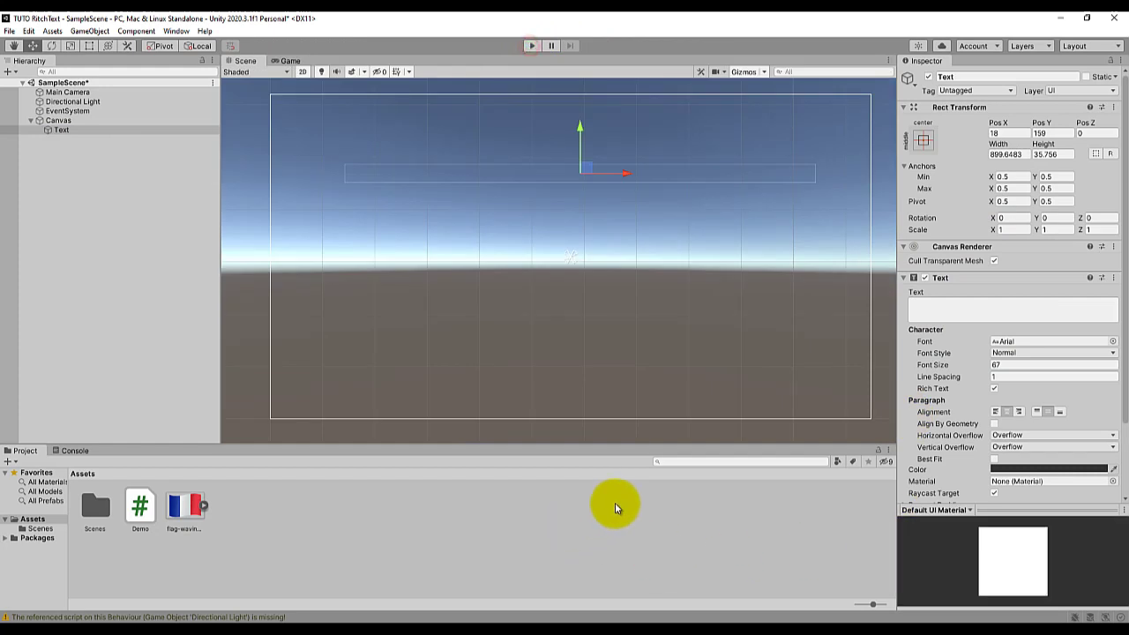
left_click(85, 451)
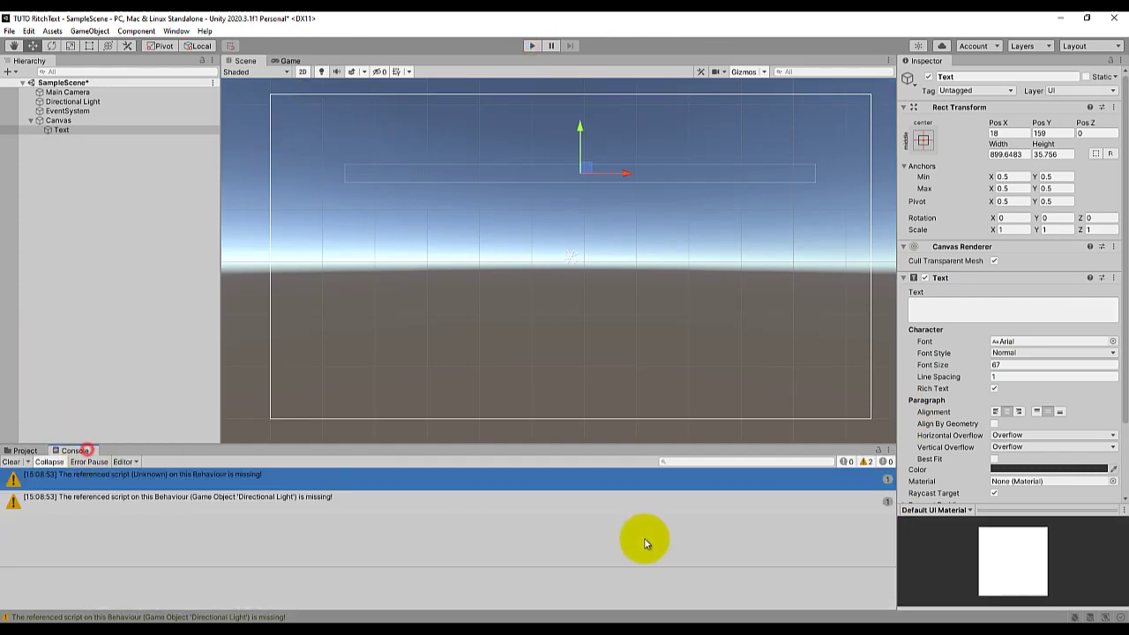
left_click(11, 461)
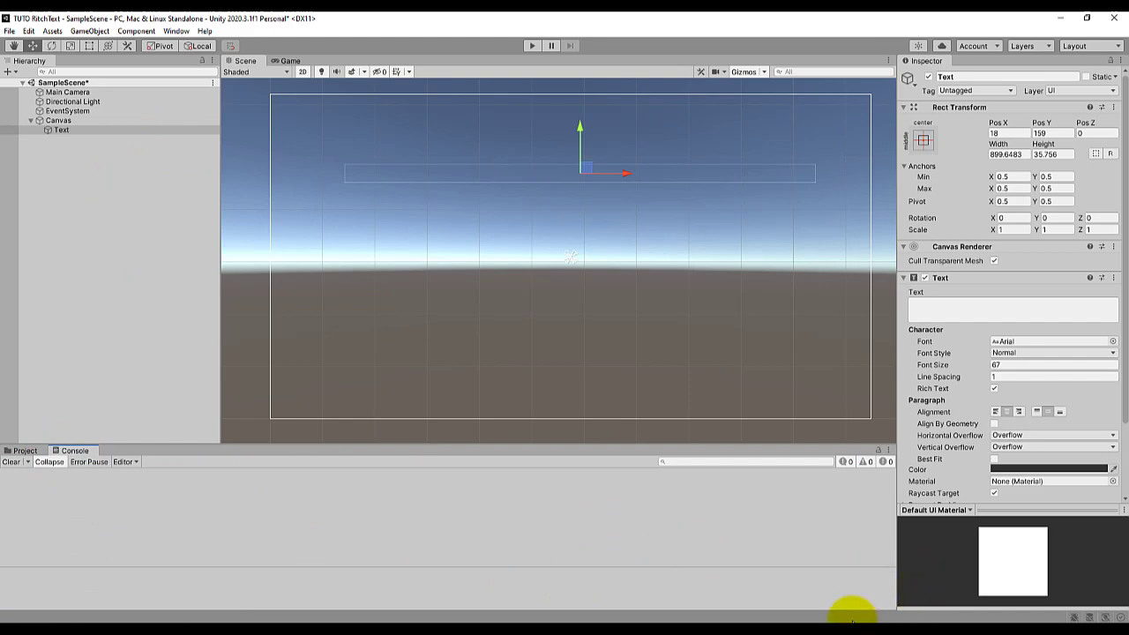
key("alt+Tab")
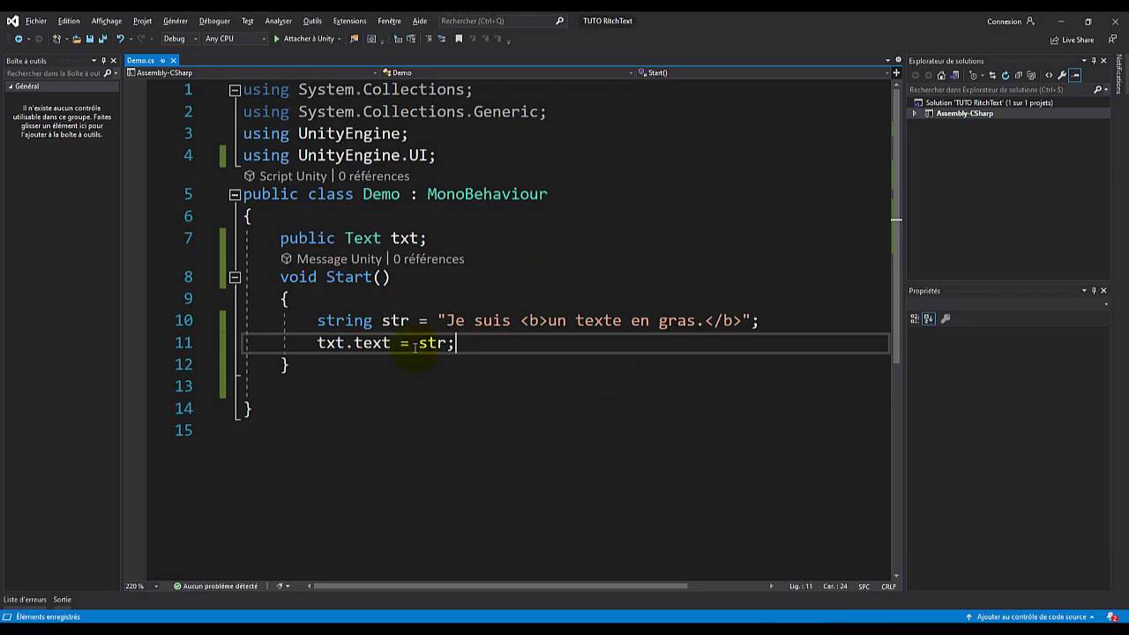
- Add Debug.Log(str); on a new line after the text assignment in Start
key("Return")
key("Return")
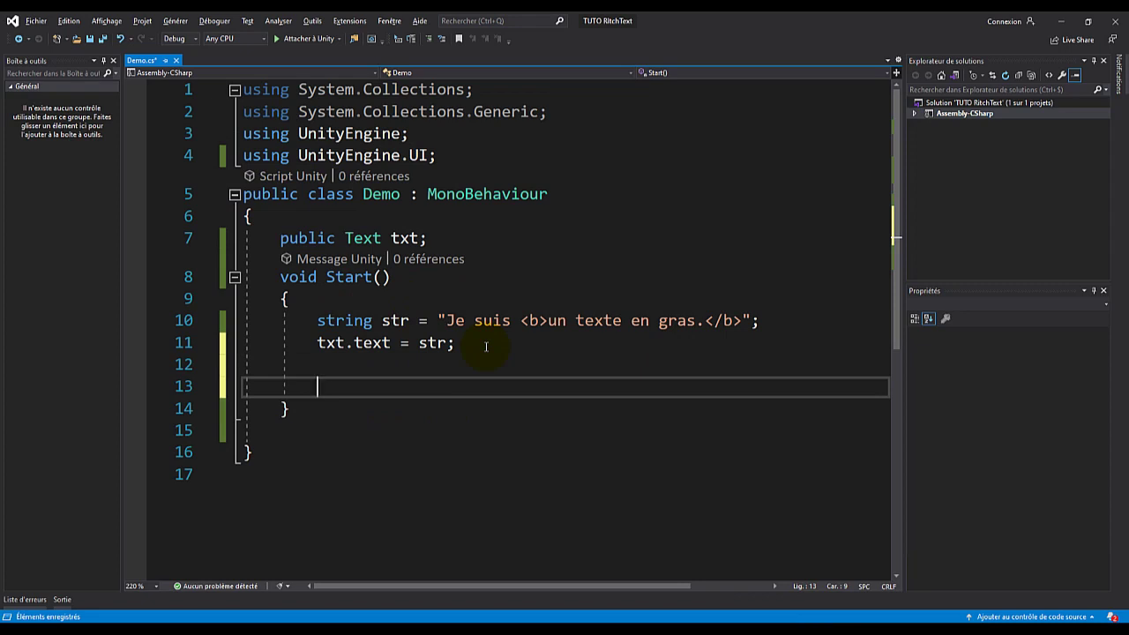
type("de")
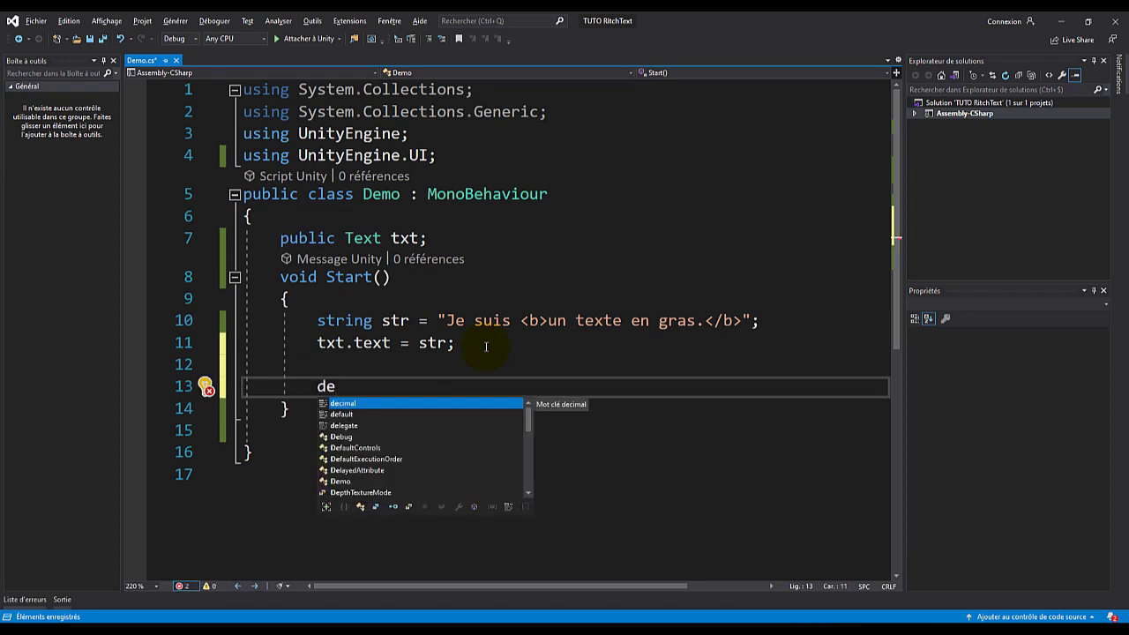
type("bug")
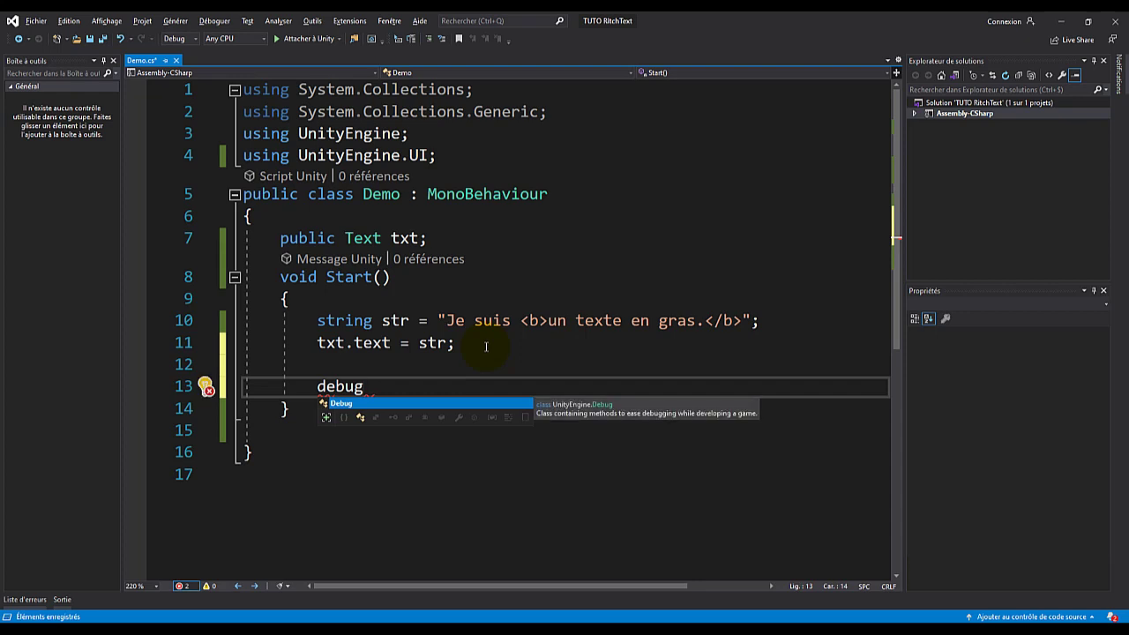
type(".lo")
key("Tab")
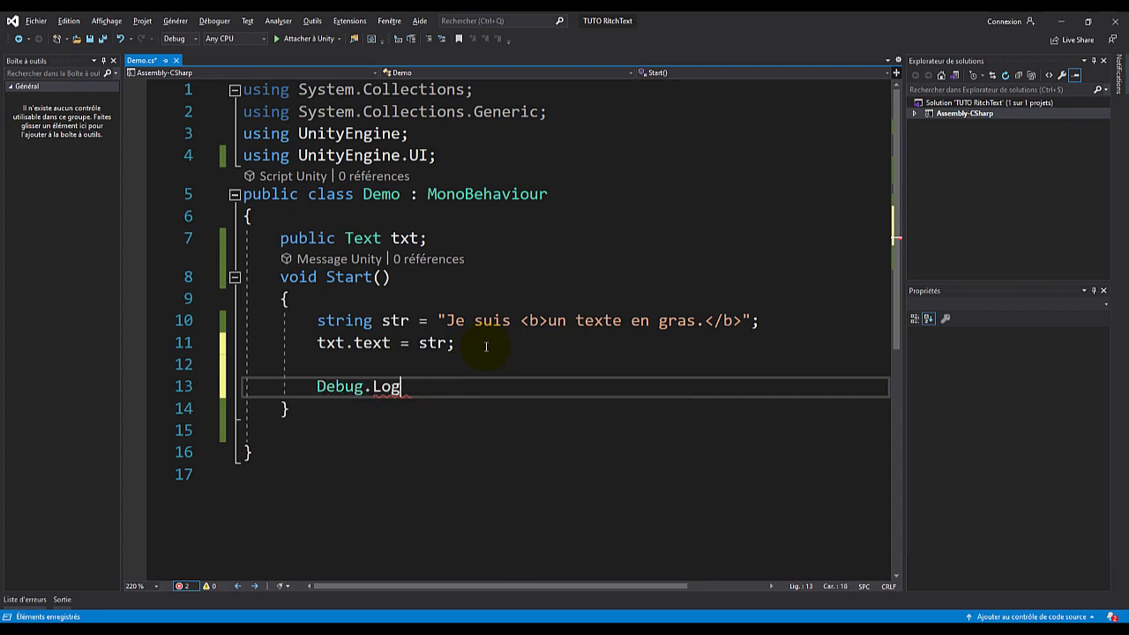
type("(str)")
type(";")
- Play the scene and inspect the logged sentence's bold formatting in the Console
key("alt+Tab")
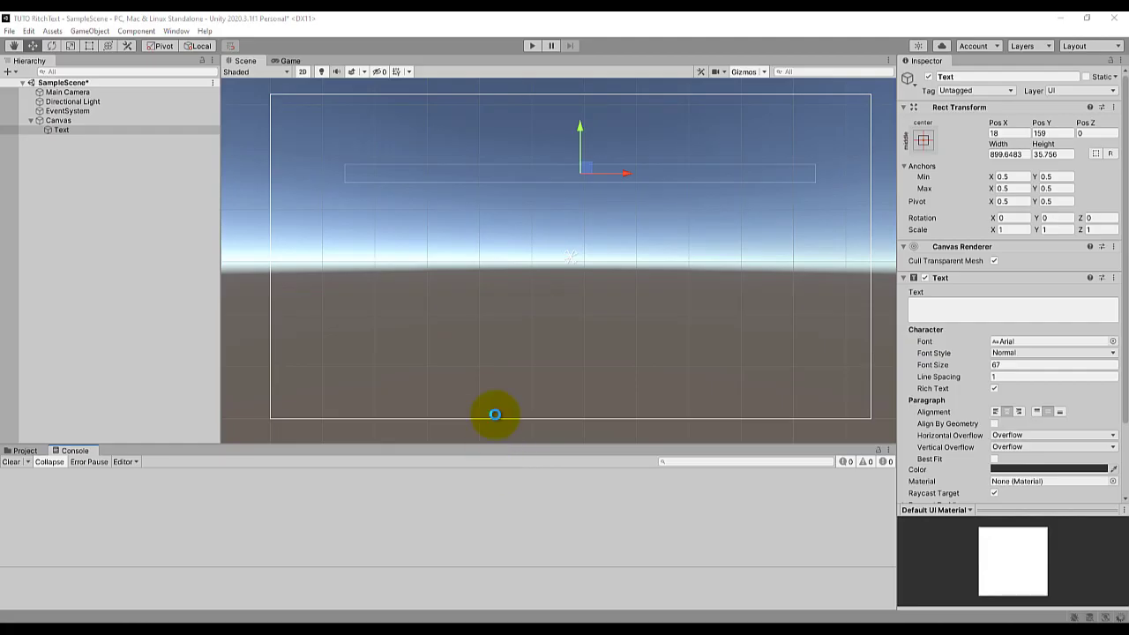
left_click(532, 46)
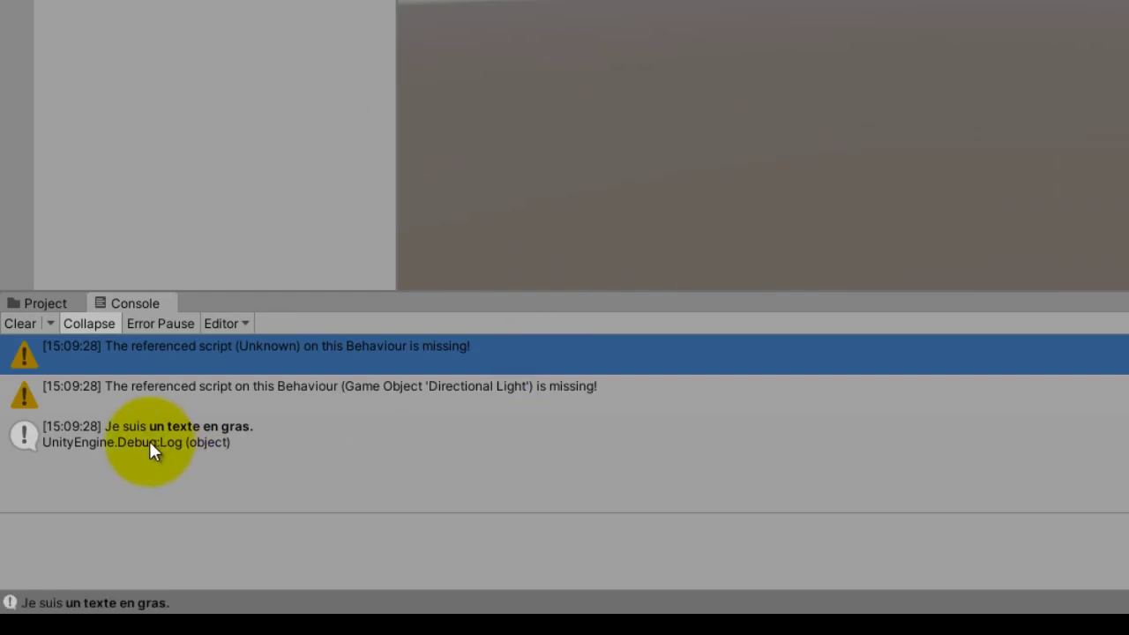
left_click(149, 441)
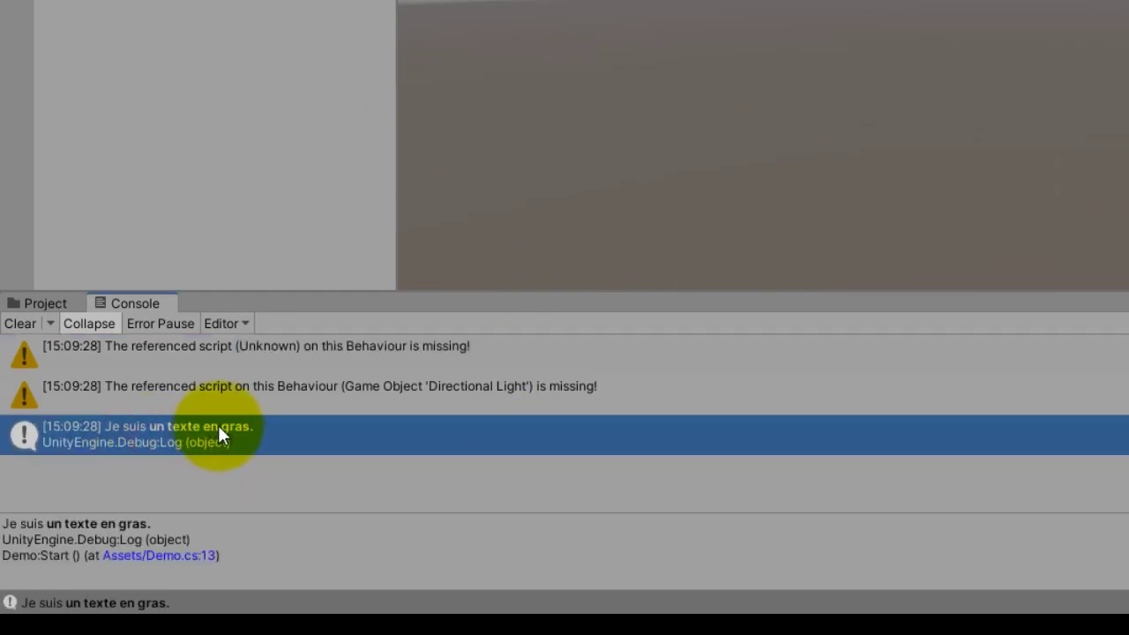
- Remove the missing Script component from Directional Light, repeating the removal after stopping Play
left_click(225, 393)
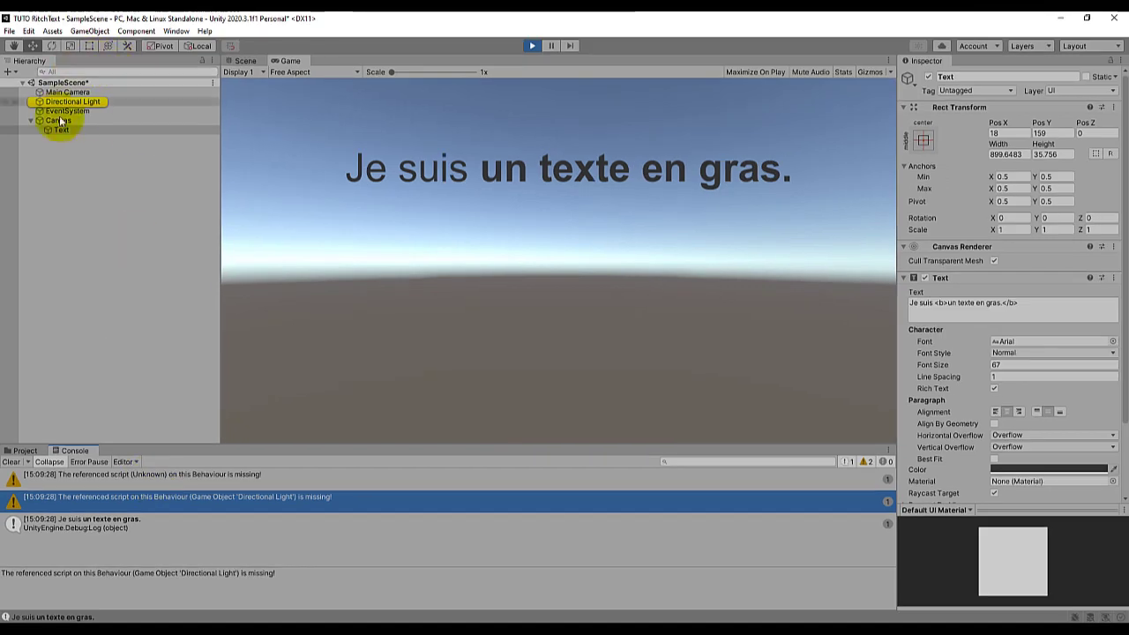
left_click(72, 102)
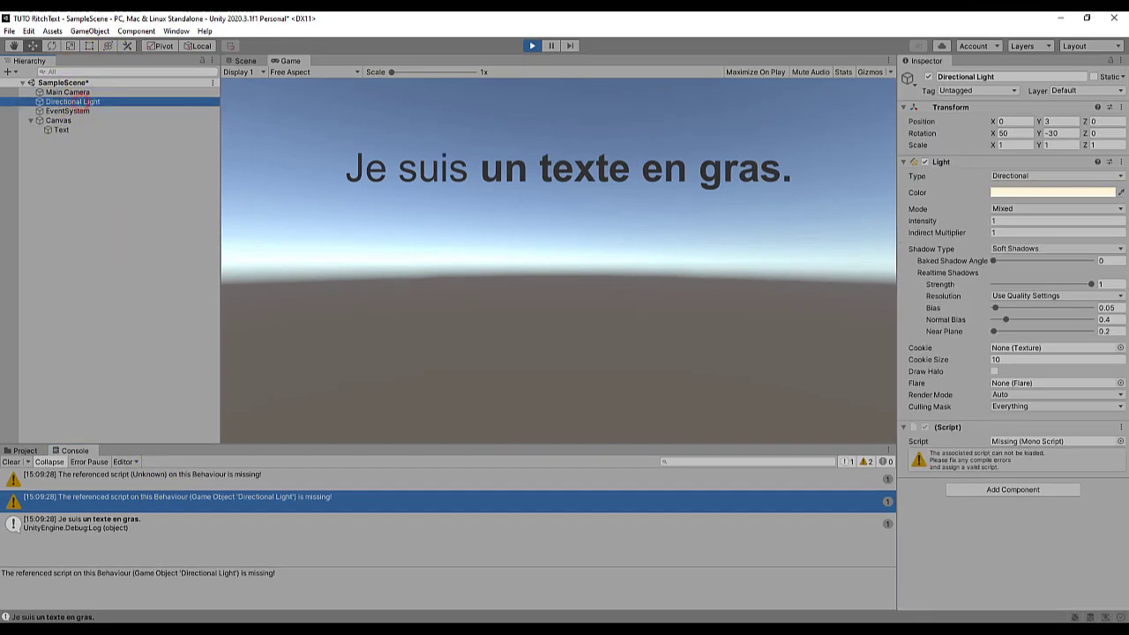
left_click(1120, 427)
left_click(1059, 456)
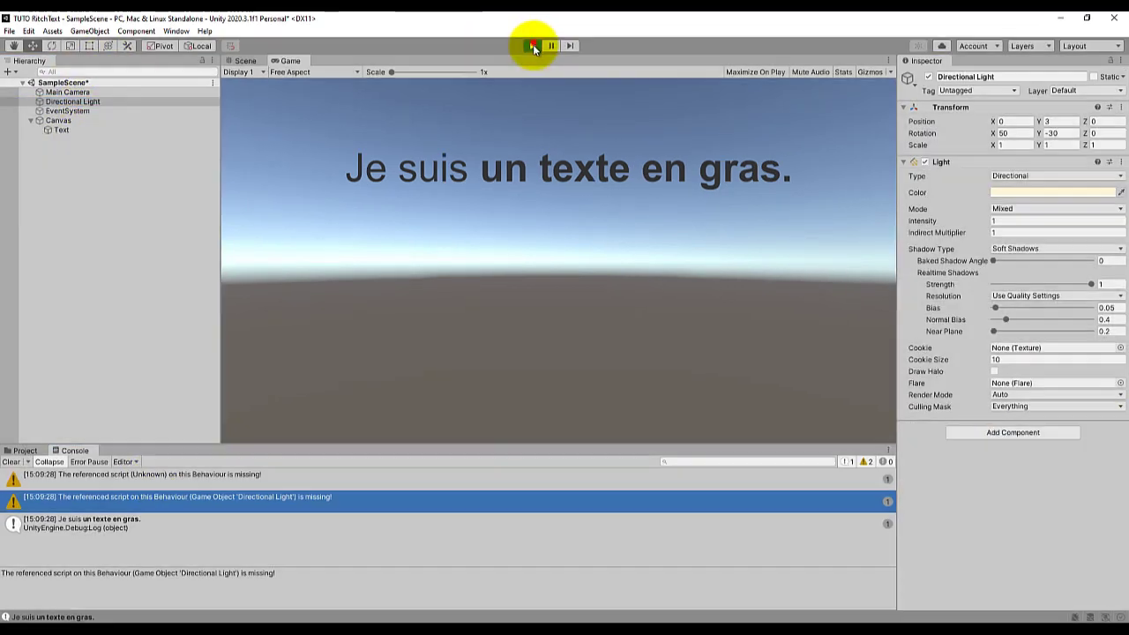
left_click(533, 45)
left_click(1122, 426)
left_click(1071, 456)
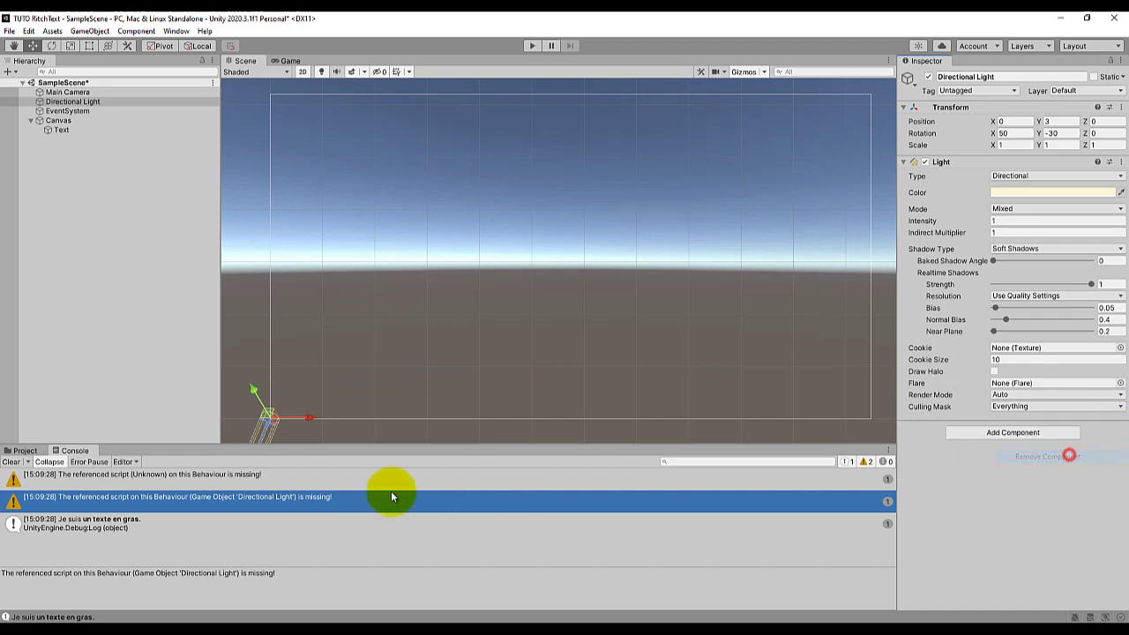
left_click(171, 477)
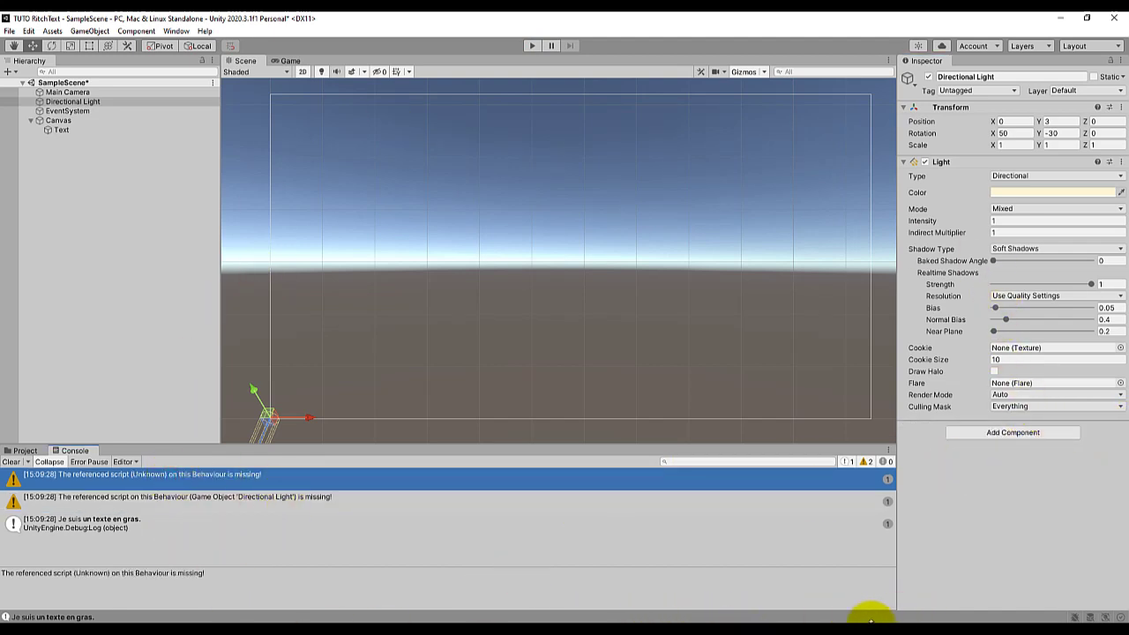
left_click(845, 620)
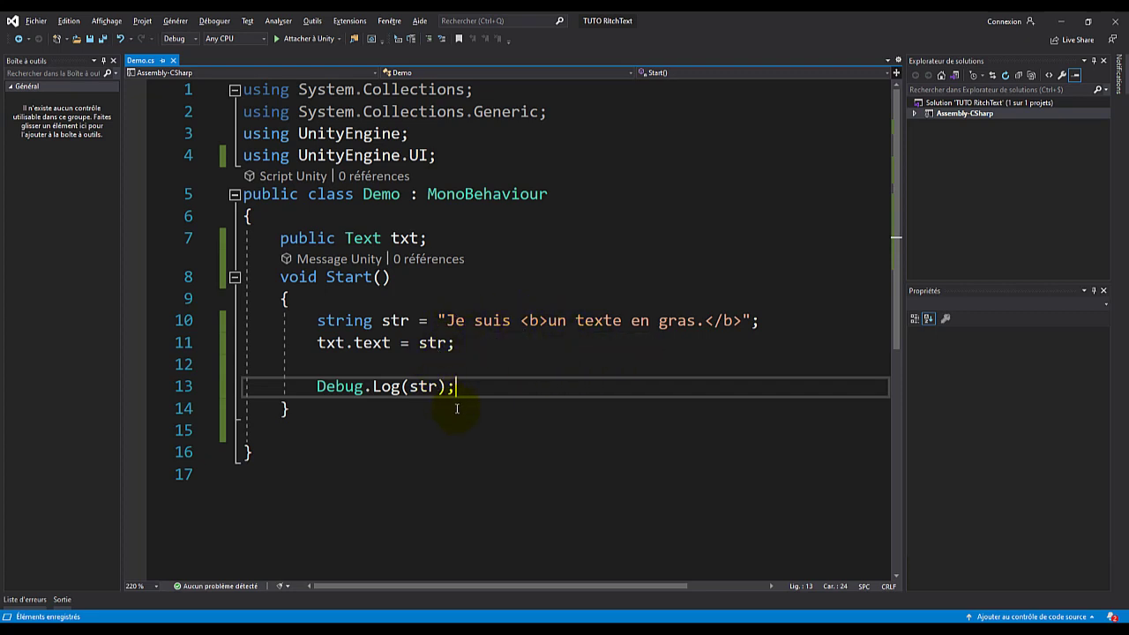
- Add Debug.Log("<color=green>couleur verte</color> couleur ..."); on a new line and save
key("Return")
type("Debug")
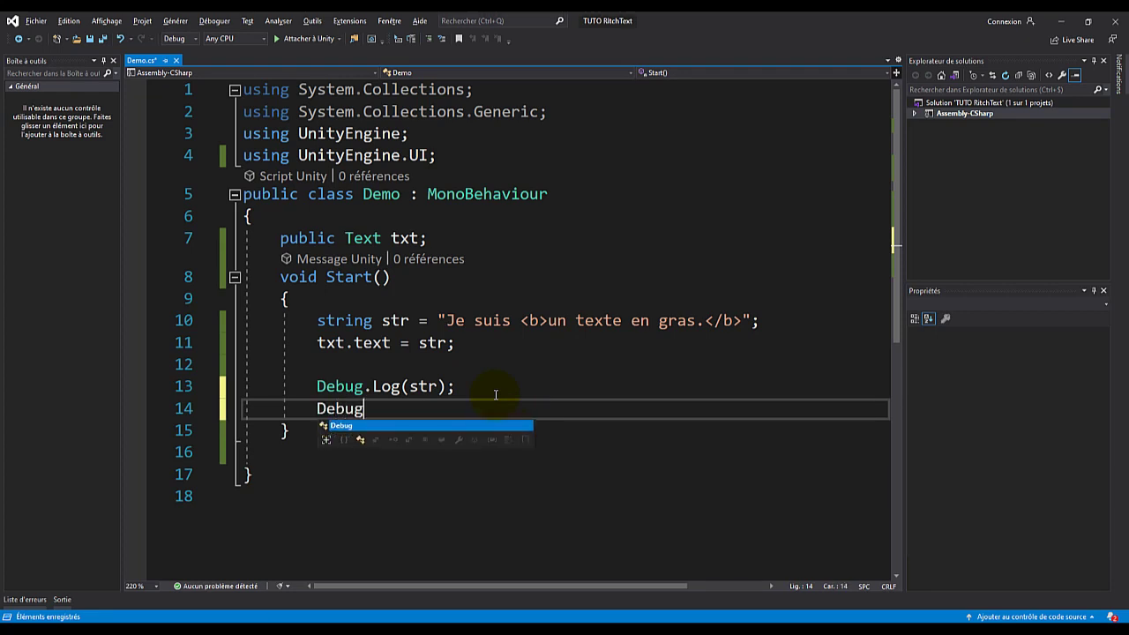
type(".Log(")
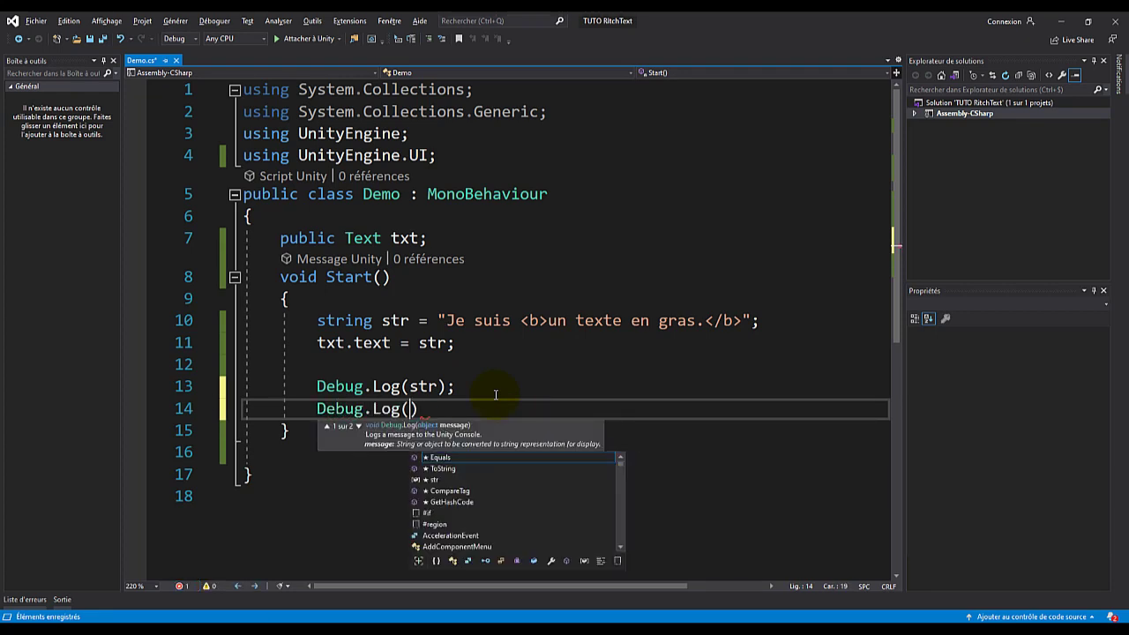
type("\"")
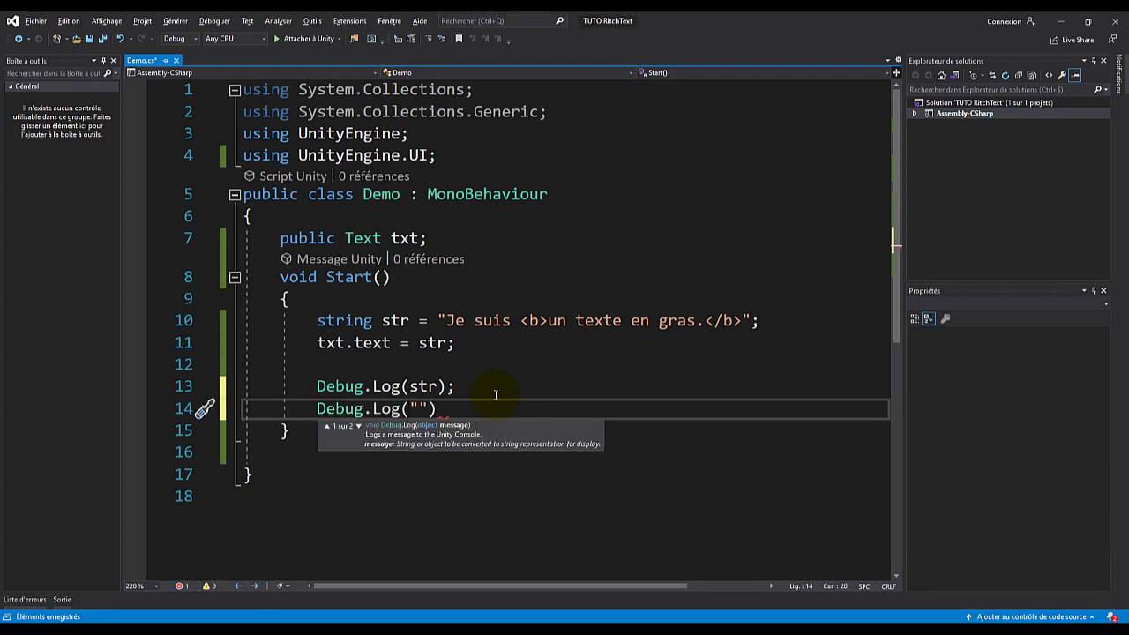
type("<color")
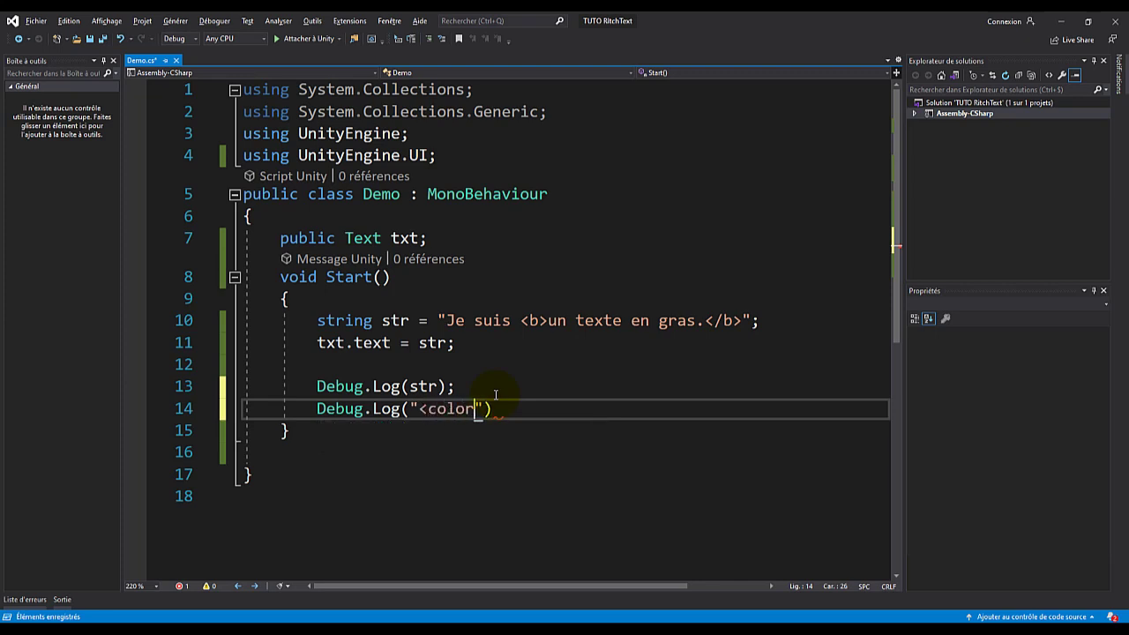
type("=green>")
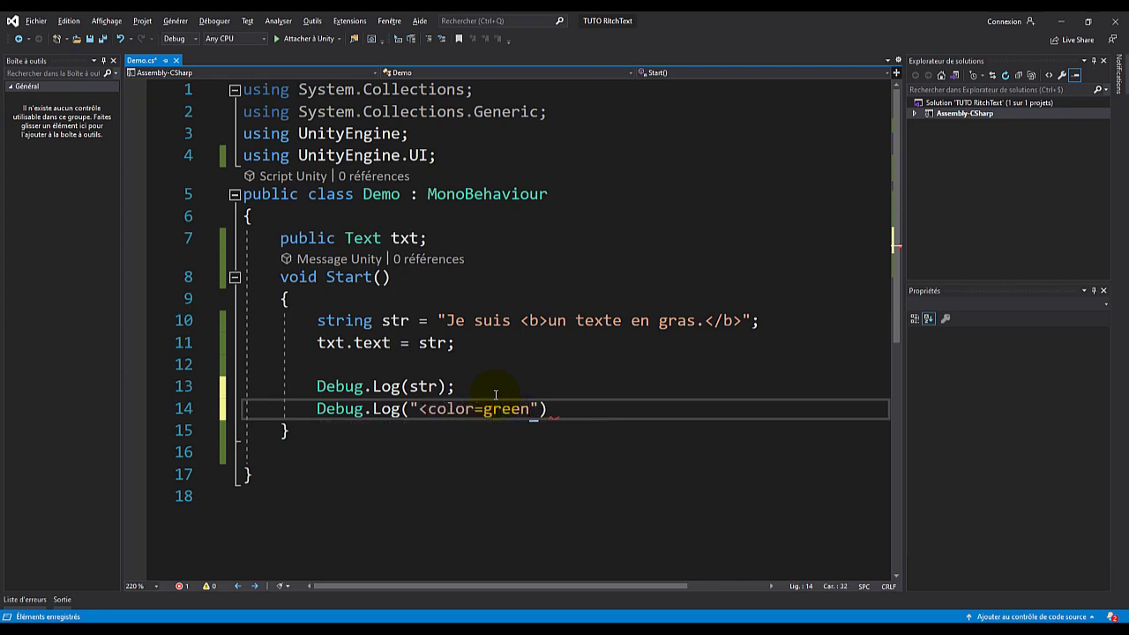
type("cou")
type("leur verte<")
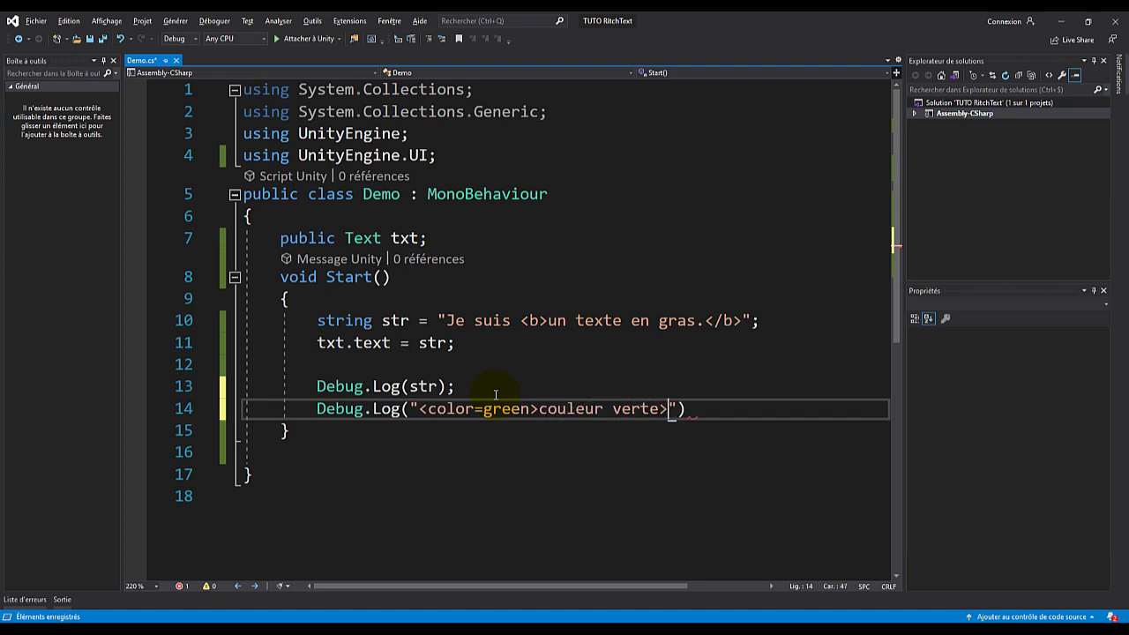
type("/col")
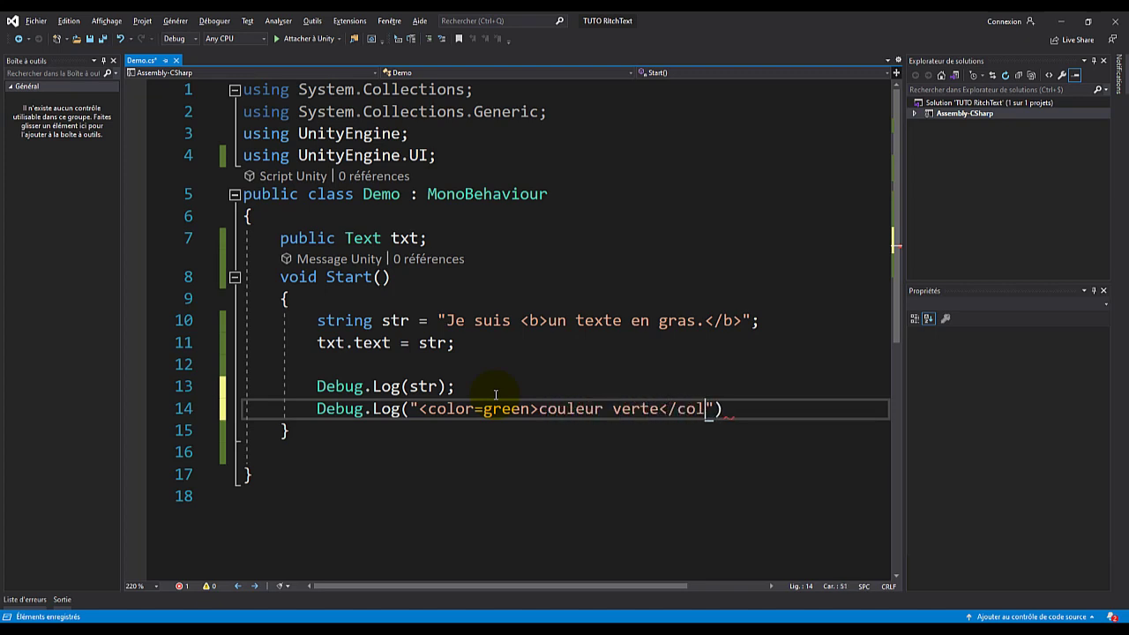
type("or>")
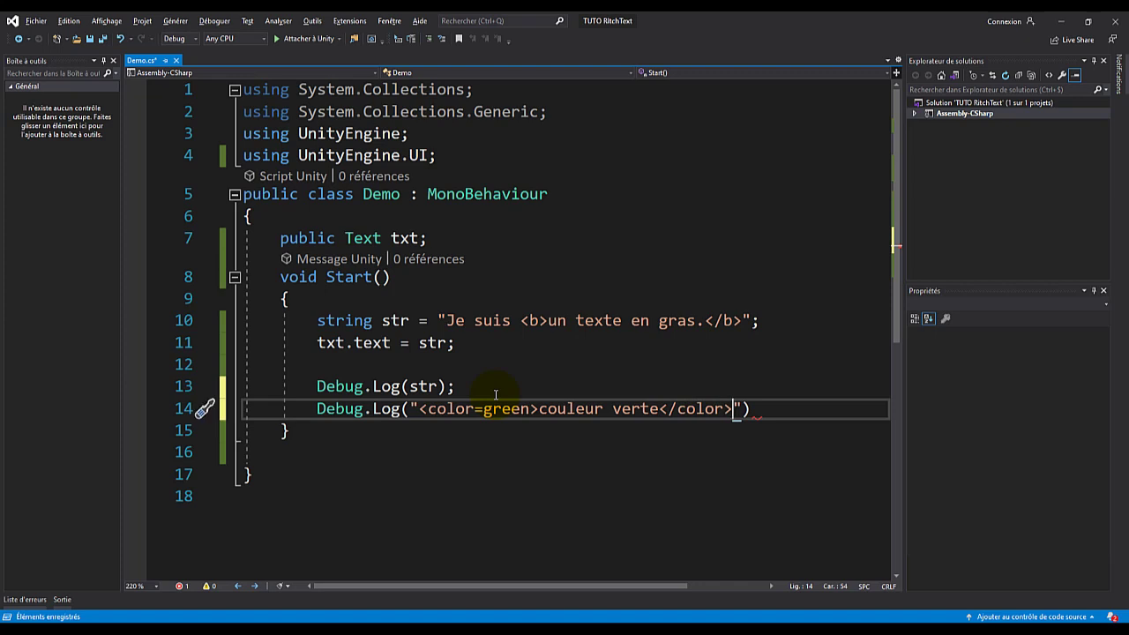
type(" cou")
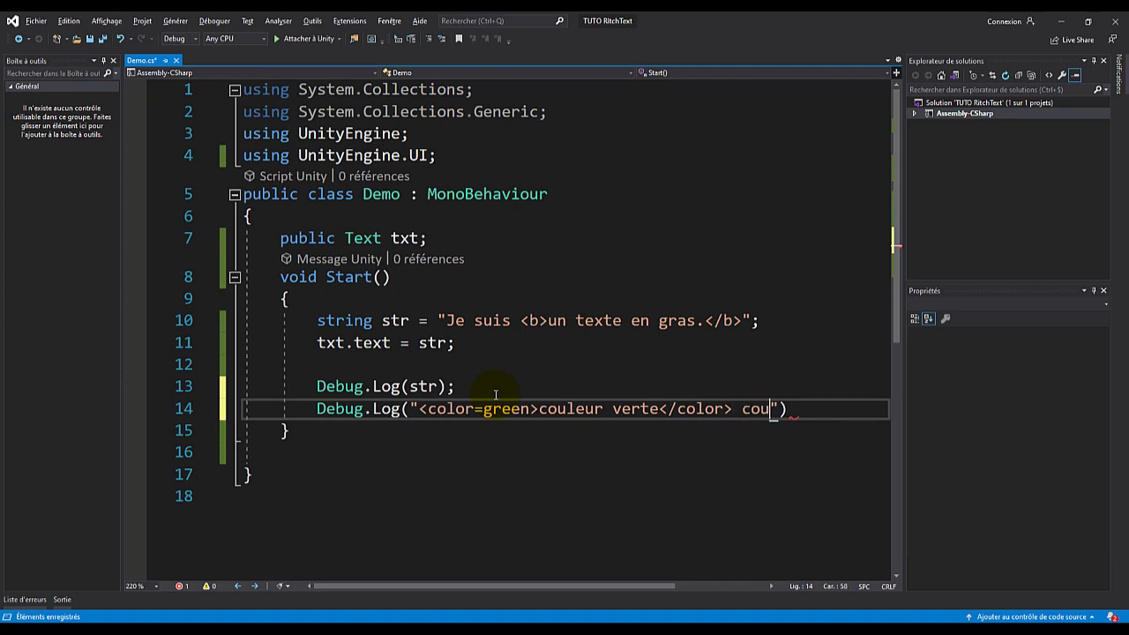
type("leur n")
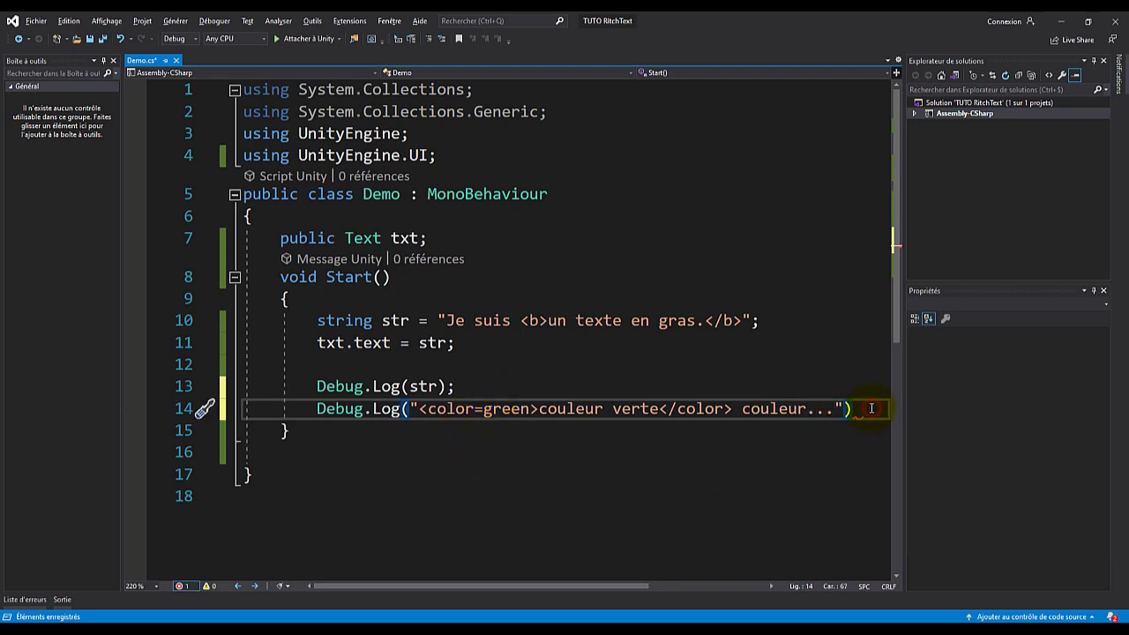
type(";")
key("ctrl+s")
key("alt+Tab")
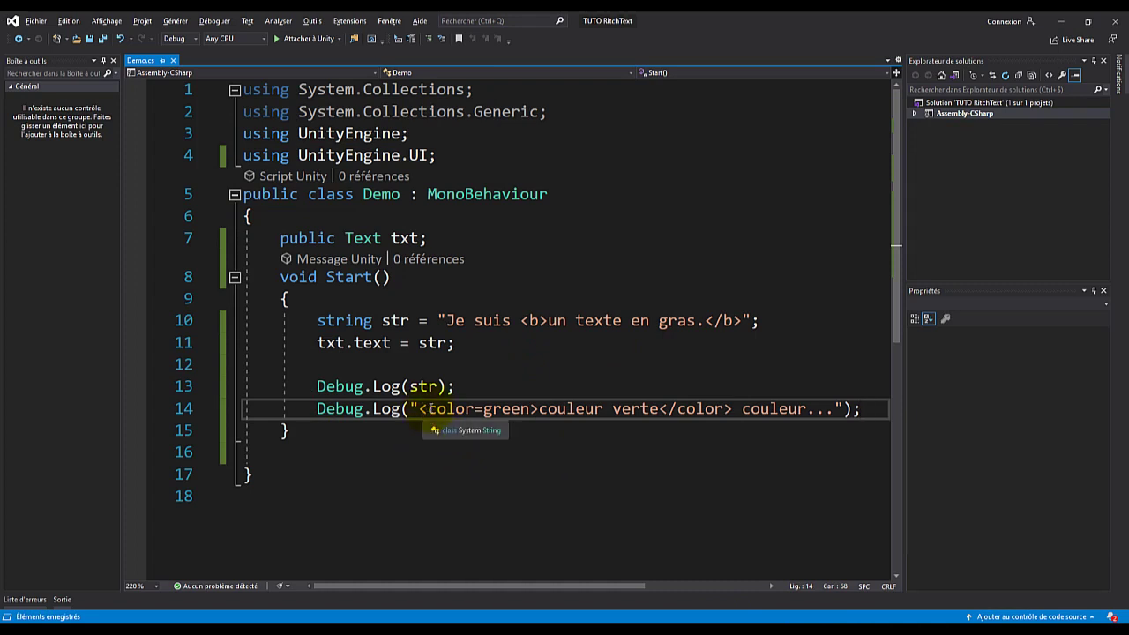
- Replace the color=green tags with size=30 tags, delete the trailing 'couleur', and save
left_click_drag(429, 408, 527, 408)
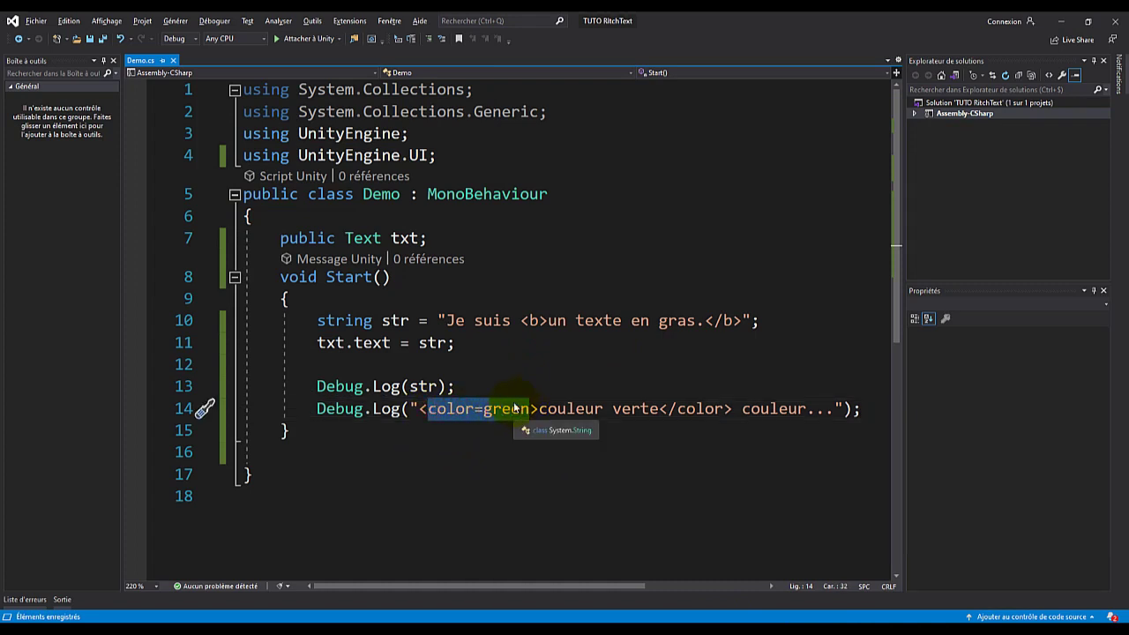
type("size")
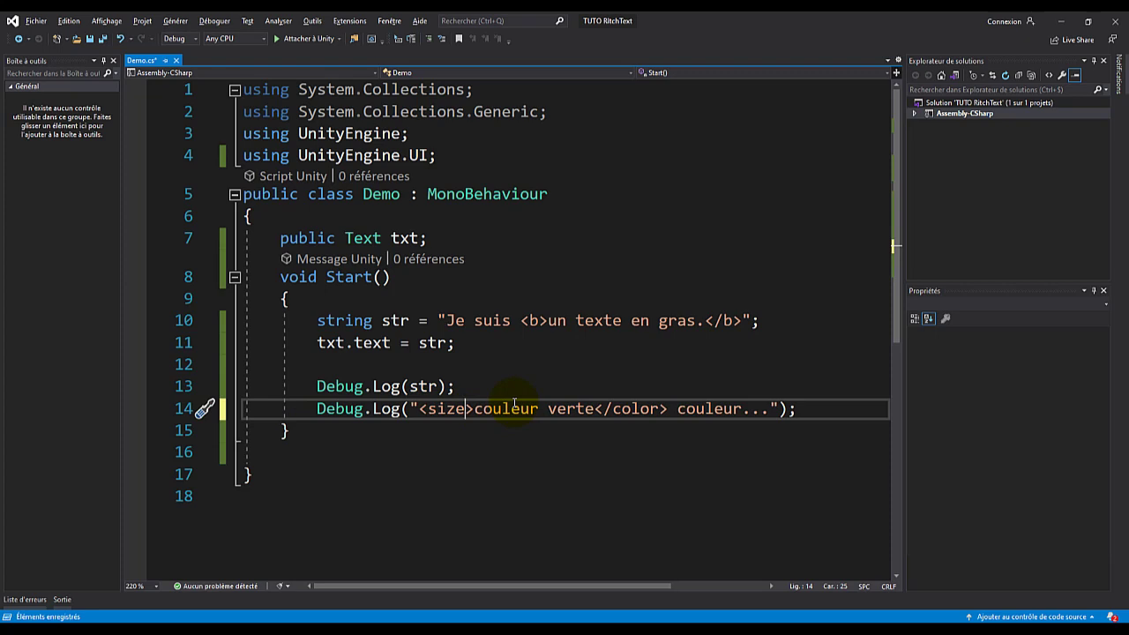
type("=30")
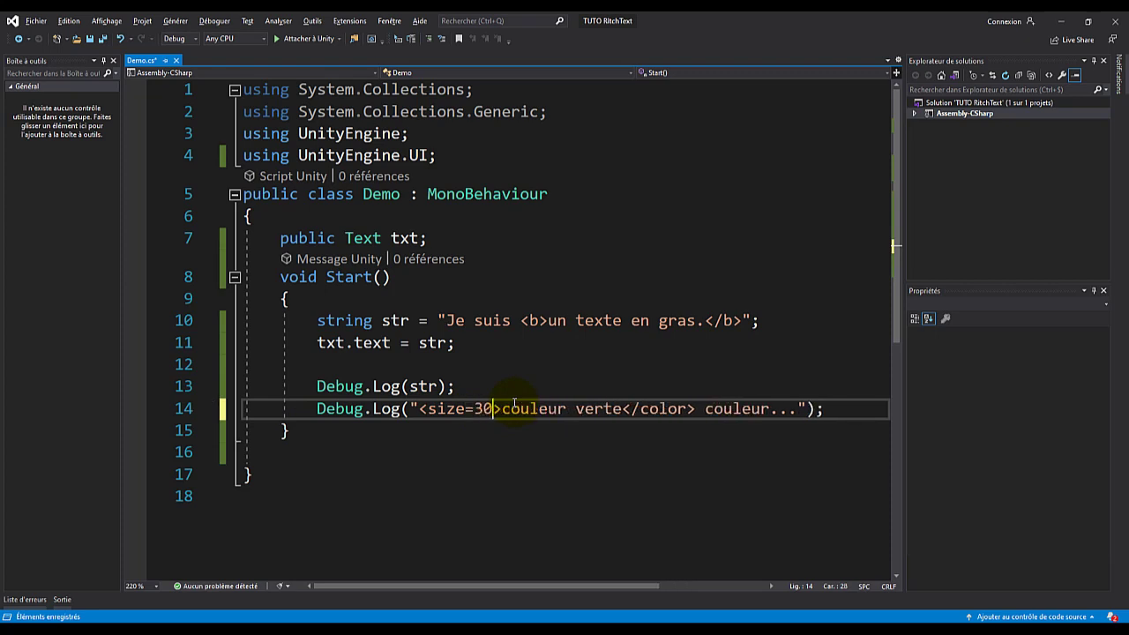
double_click(651, 408)
key("BackSpace")
type("si")
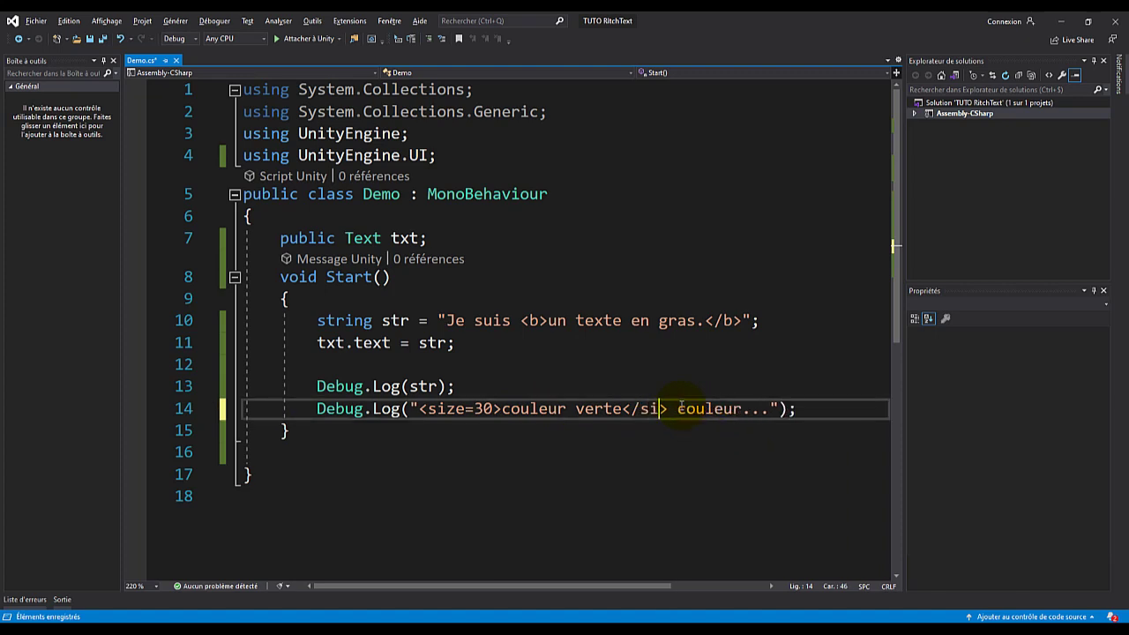
type("ze")
double_click(709, 409)
key("BackSpace")
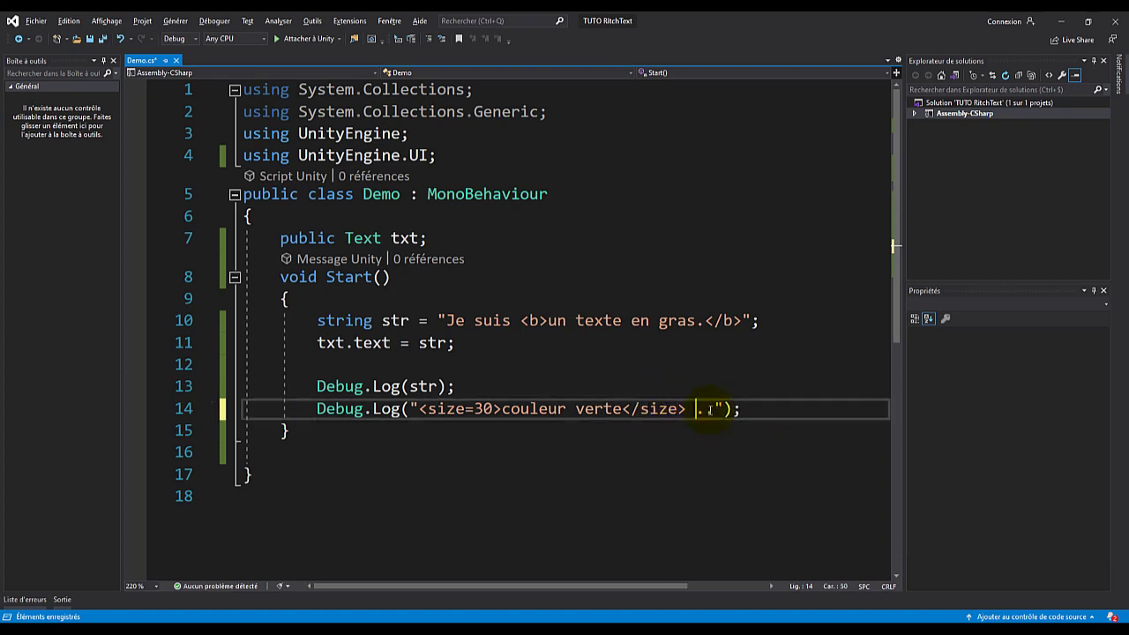
key("ctrl+s")
- Play the scene, inspect the enlarged 'couleur verte' Console entry, then stop
key("alt+Tab")
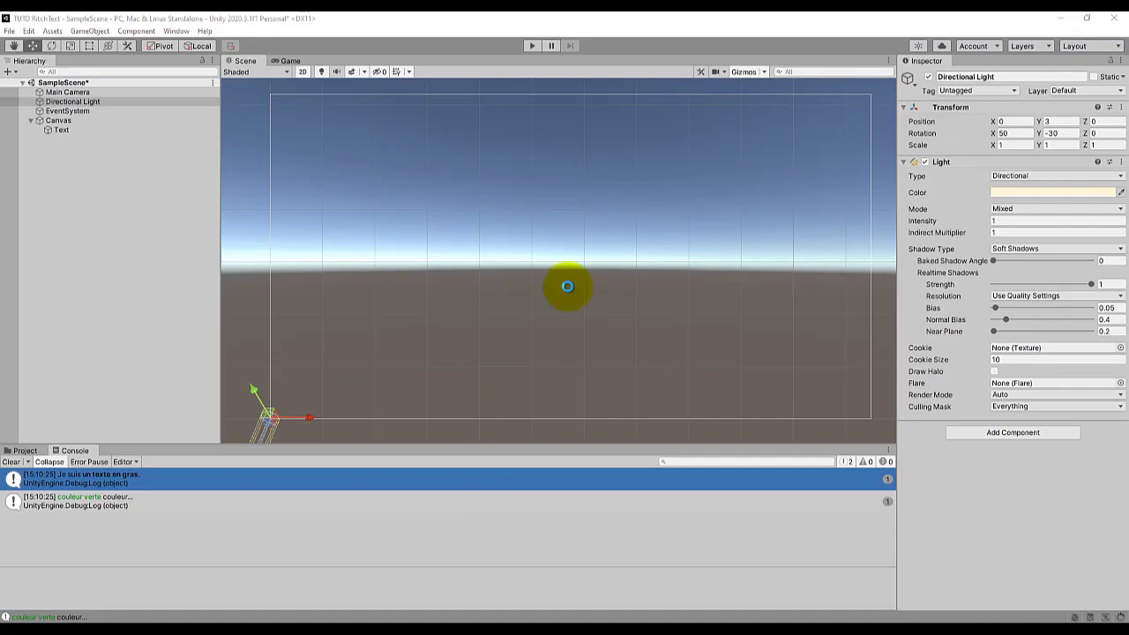
left_click(536, 47)
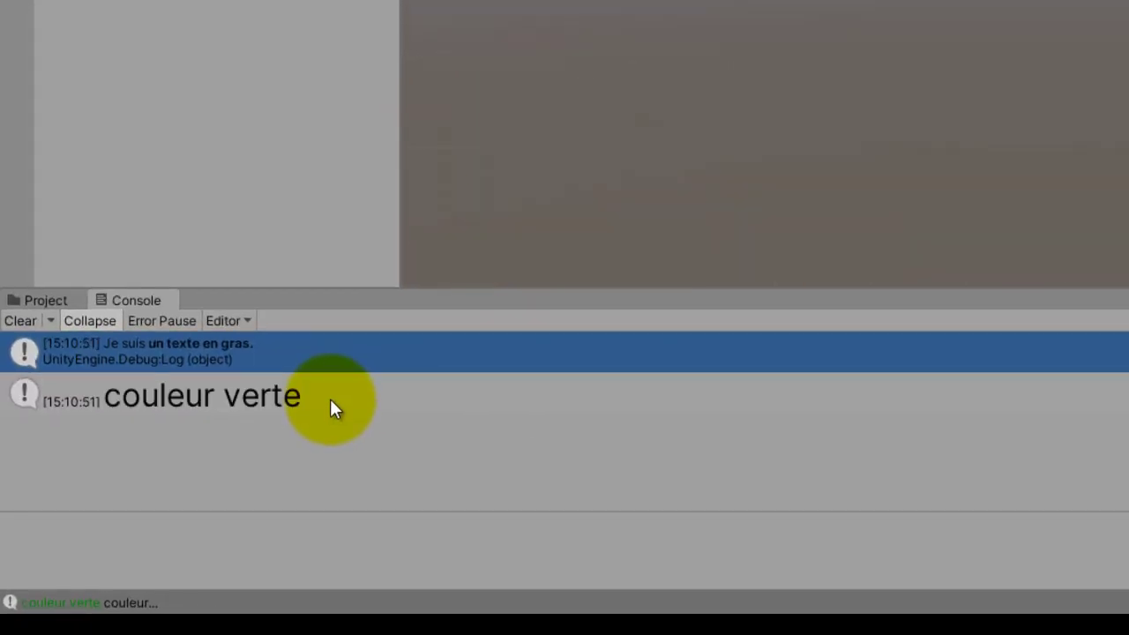
left_click(206, 406)
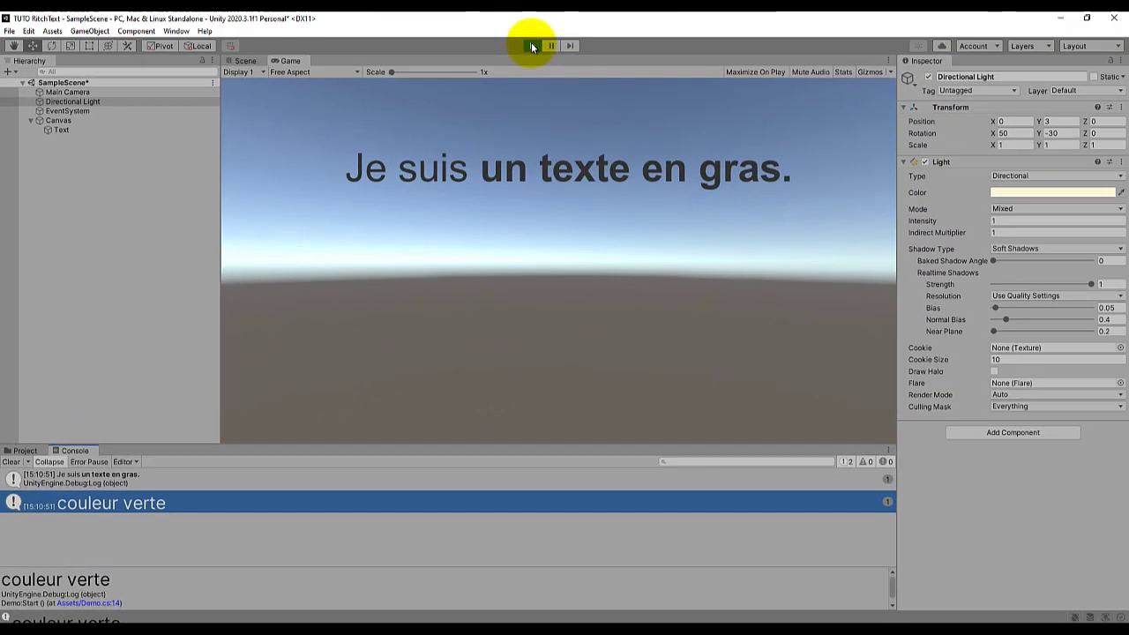
left_click(531, 46)
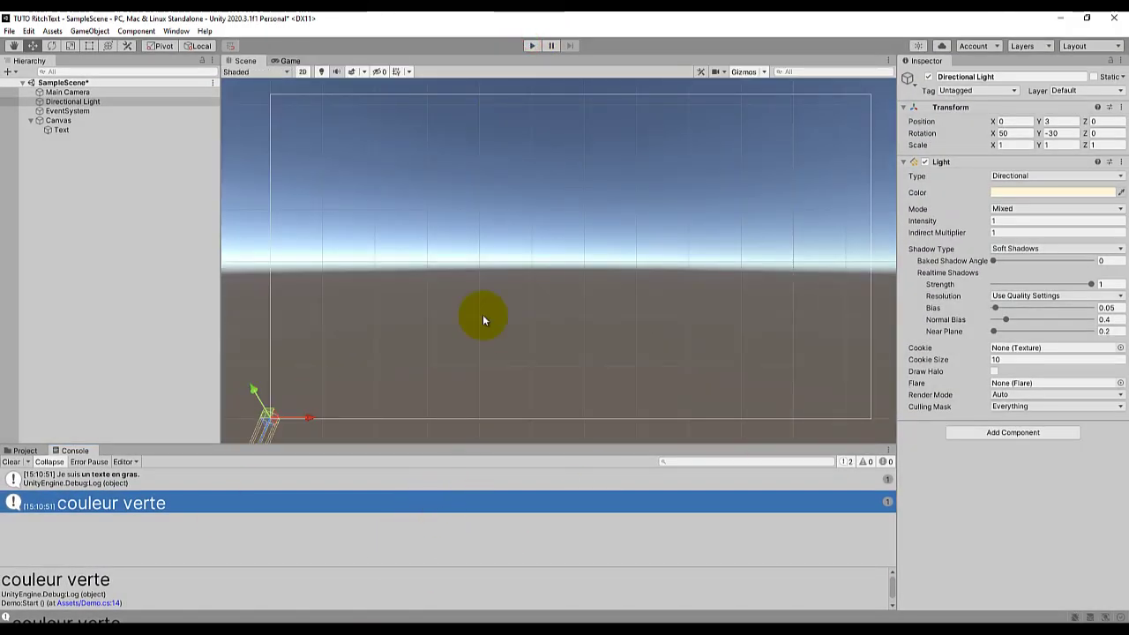
- Delete the Canvas and its Text child from the Hierarchy, then clear the Console
double_click(71, 120)
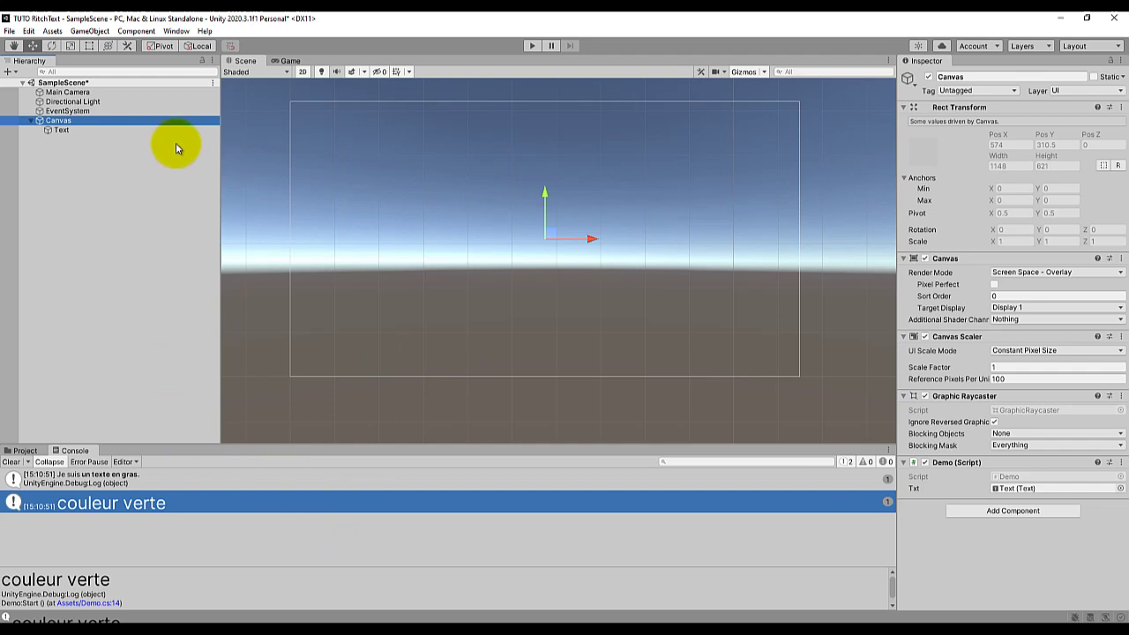
left_click(62, 123)
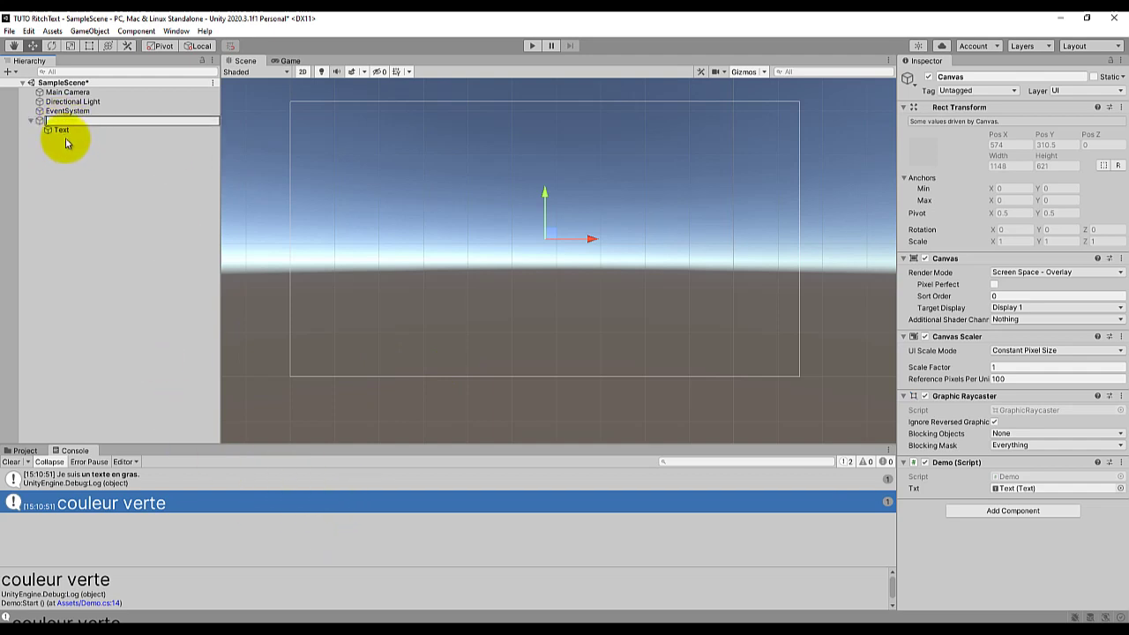
left_click(53, 148)
left_click(57, 123)
key("Delete")
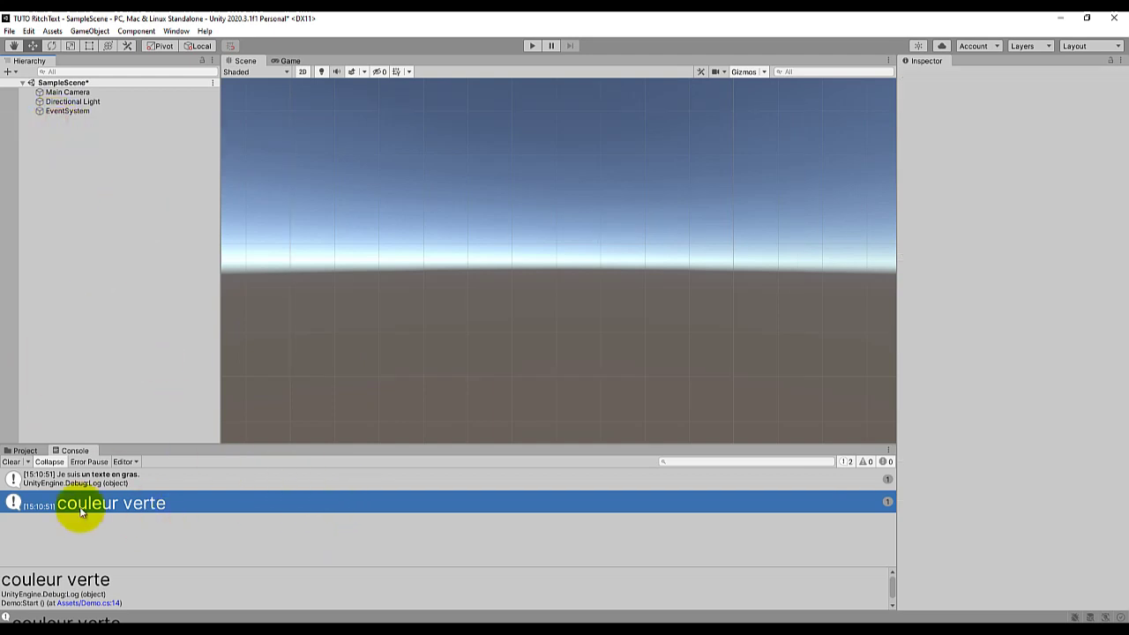
left_click(10, 461)
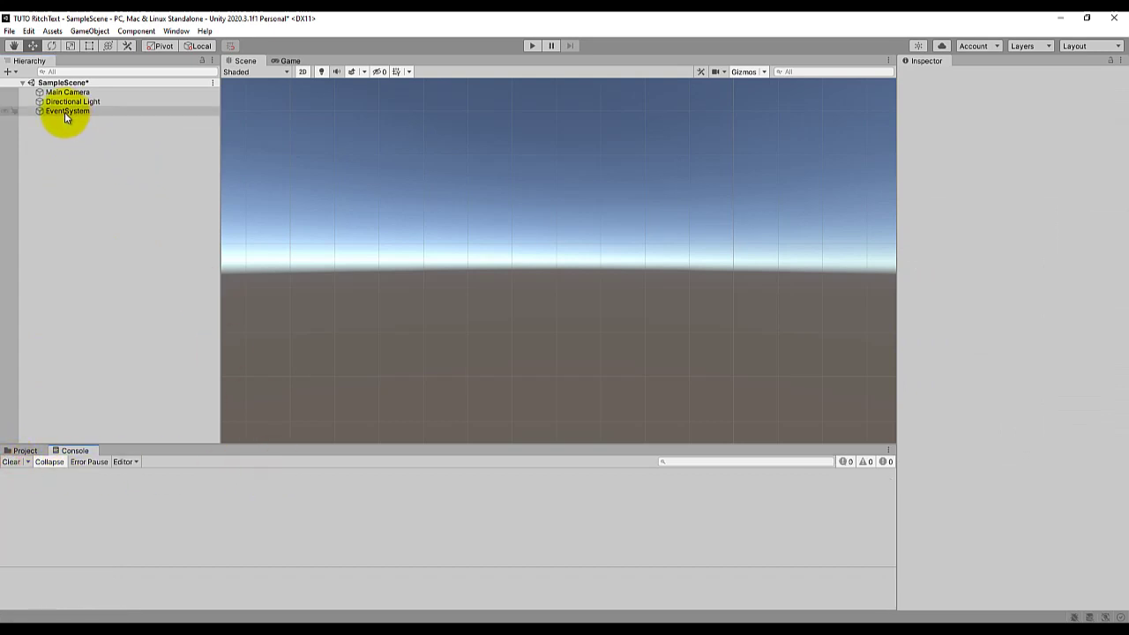
left_click(8, 70)
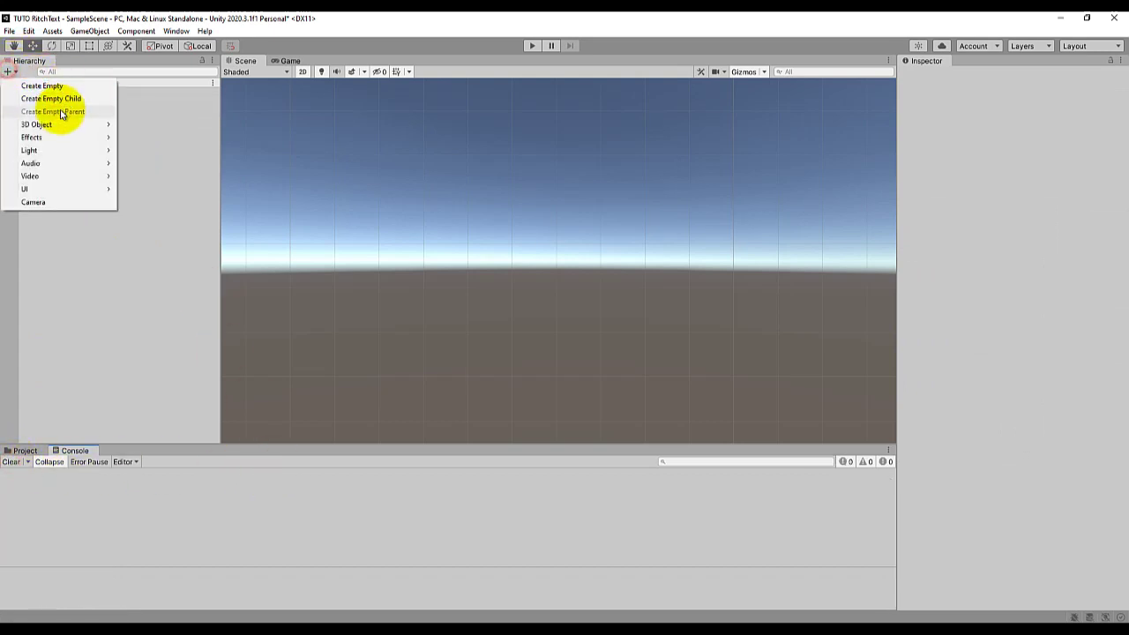
- Create a 3D Text object 'New Text' reading Hello World, colored black, font size 194
left_click(58, 125)
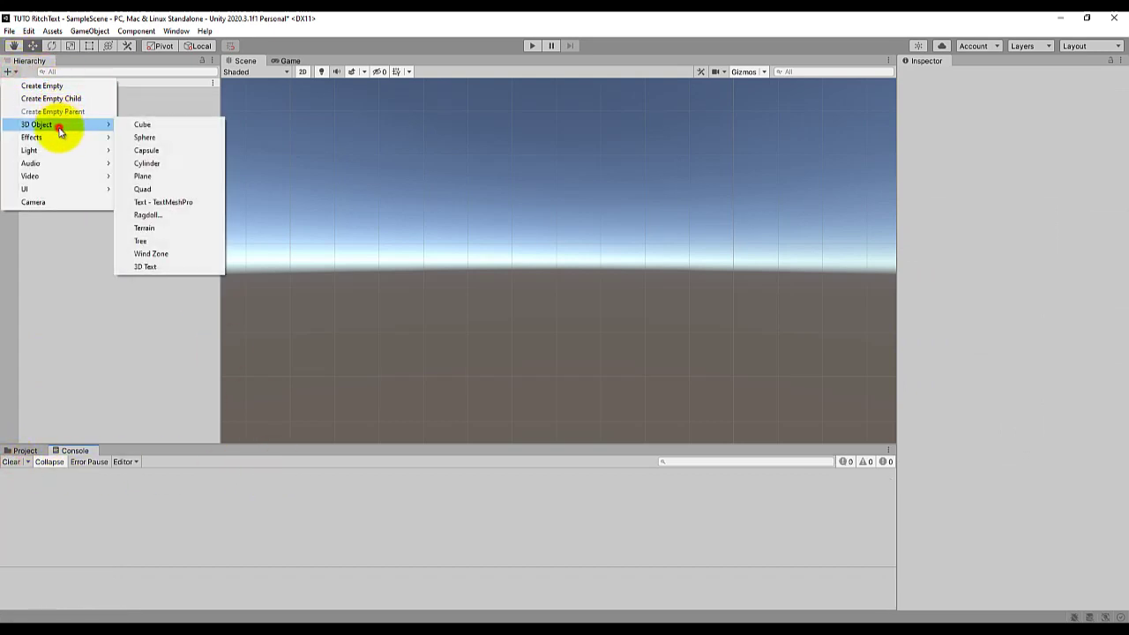
left_click(152, 266)
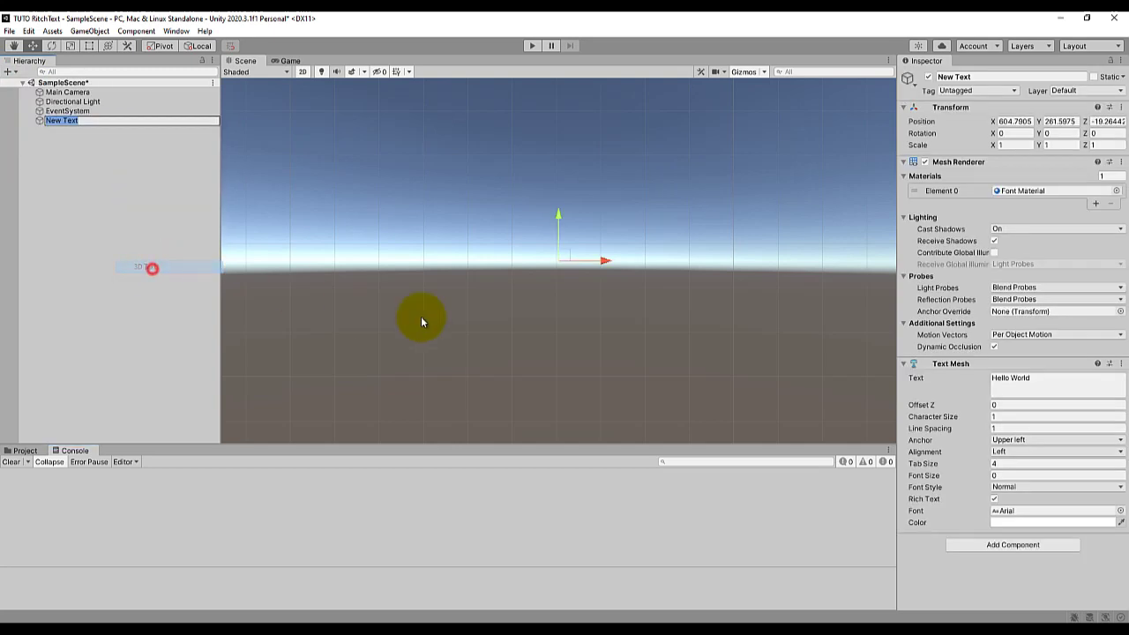
left_click(149, 179)
double_click(62, 120)
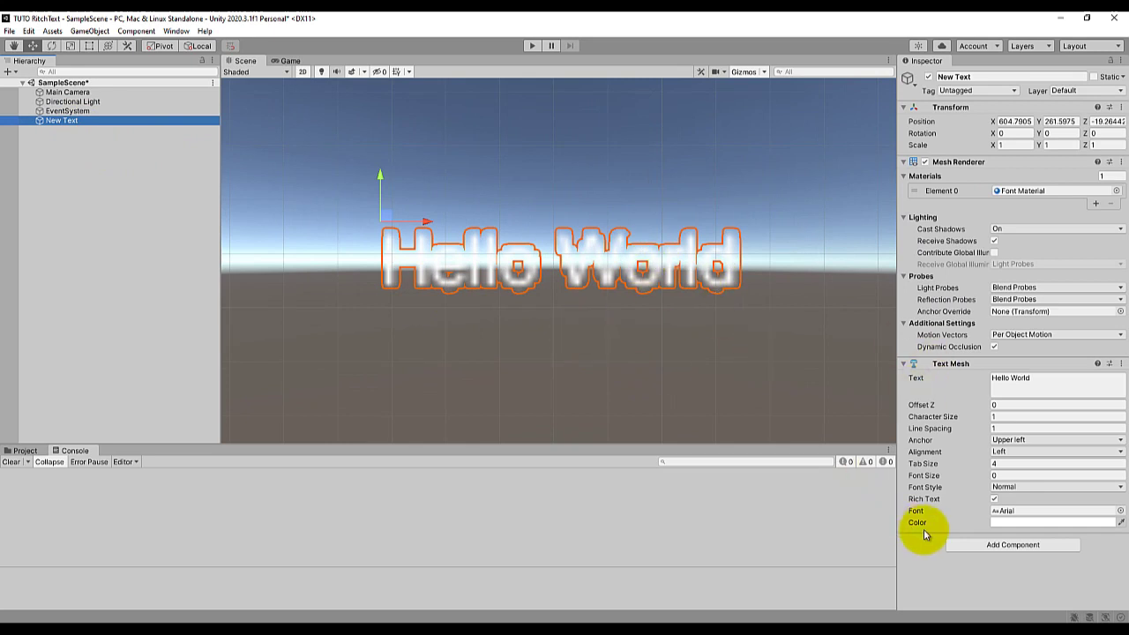
left_click(1033, 522)
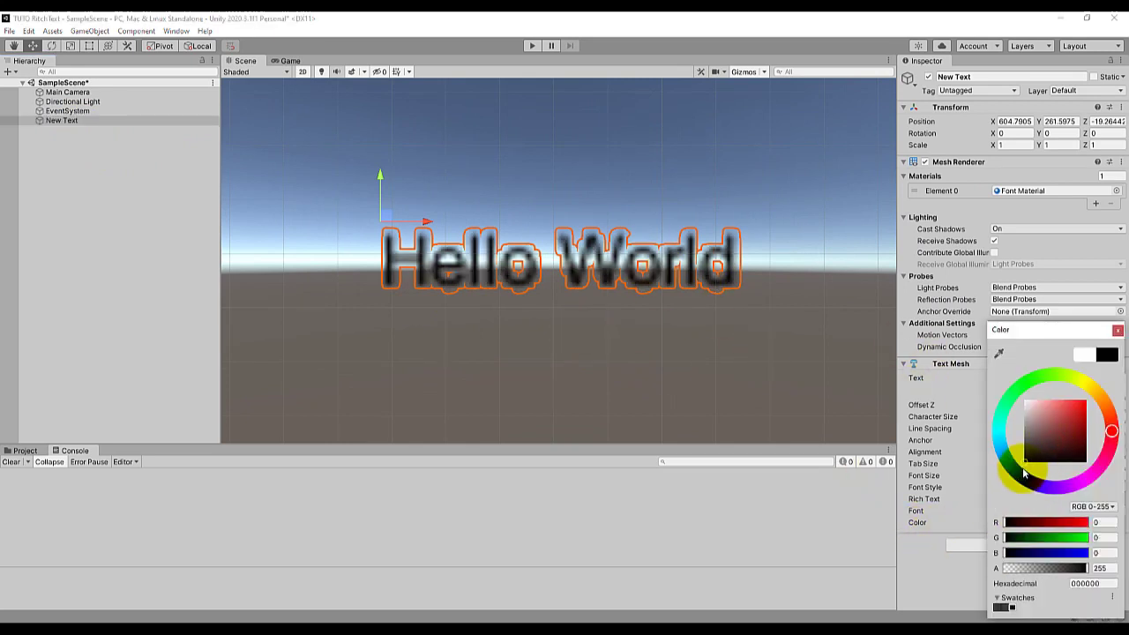
left_click(1118, 330)
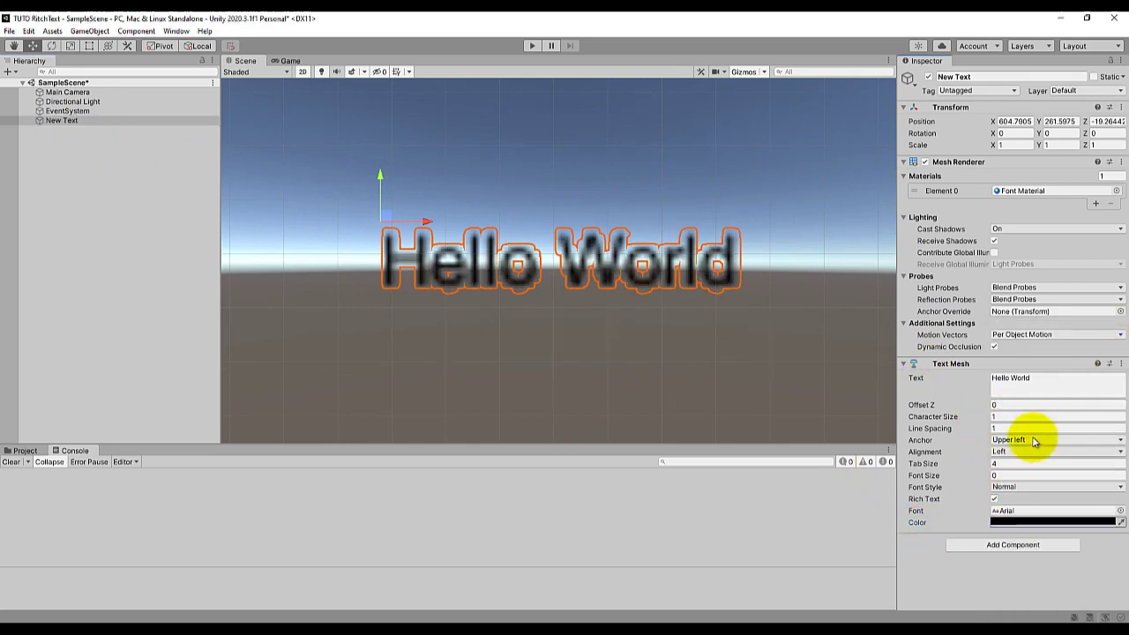
left_click_drag(973, 478, 1059, 479)
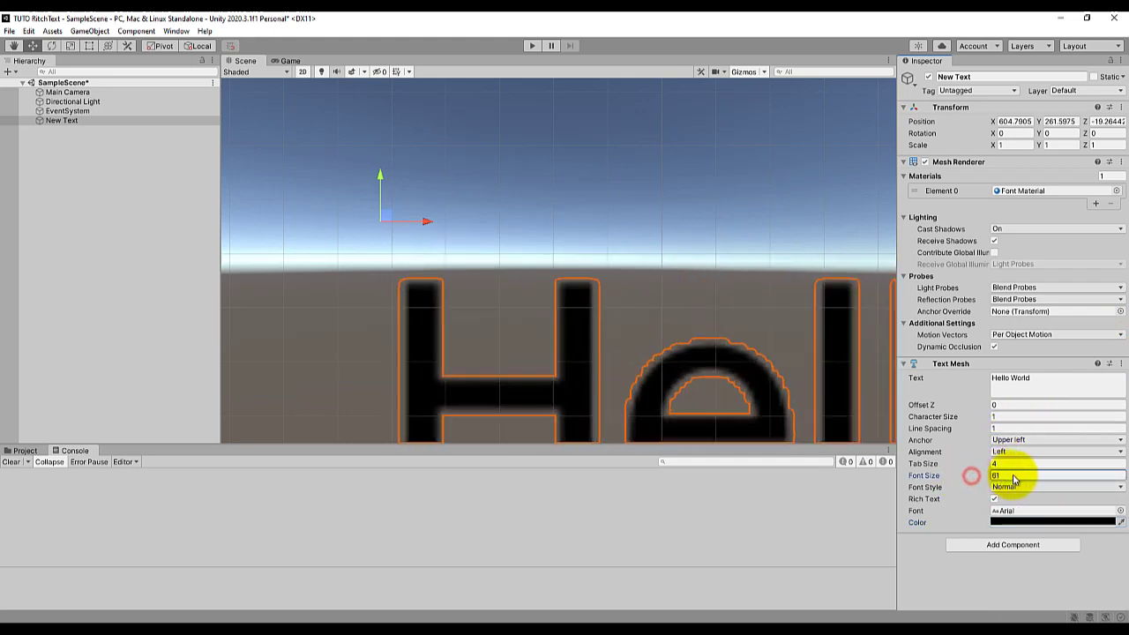
mouse_move(612, 291)
middle_mouse_down()
mouse_move(568, 250)
mouse_move(448, 252)
middle_mouse_up()
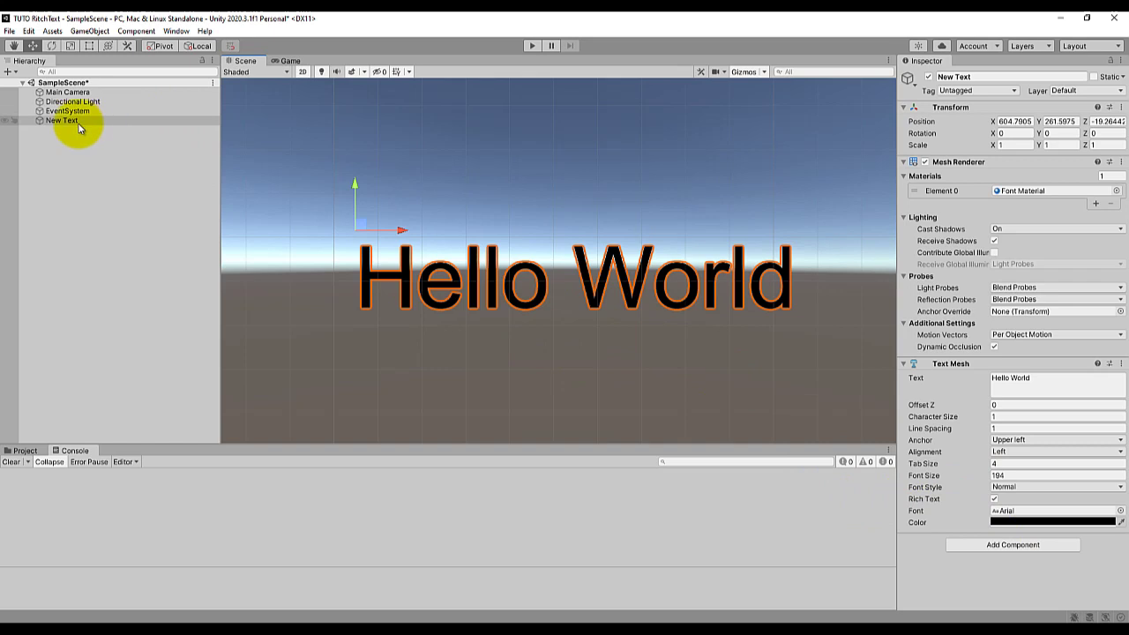
- Reset New Text's position to the origin and dock the Game view beside the Scene view
left_click(1119, 107)
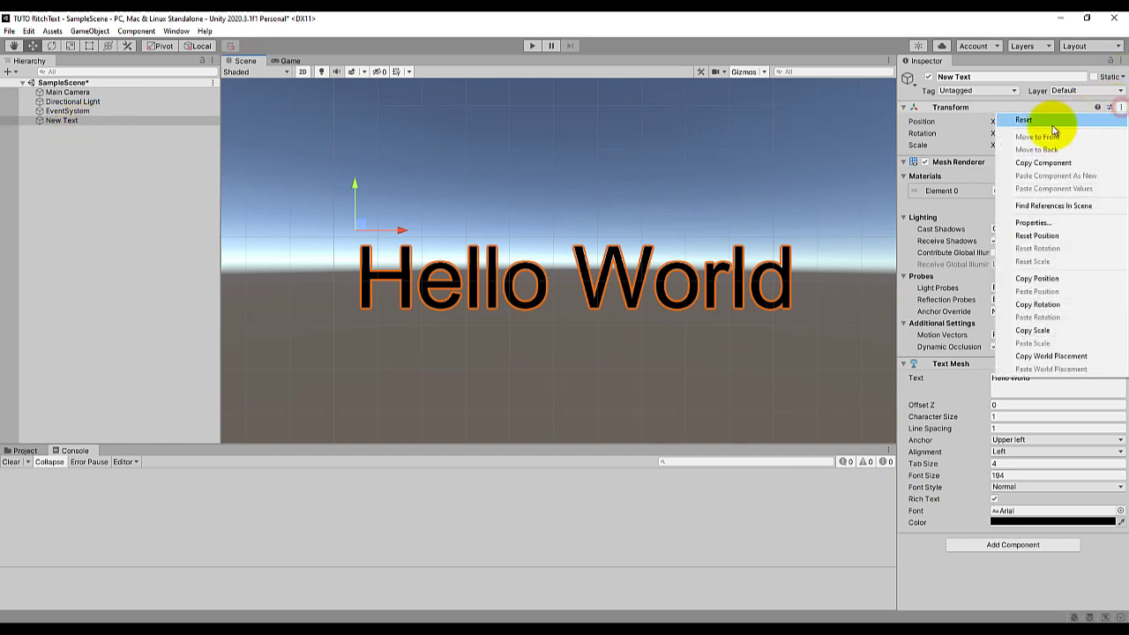
left_click(1034, 120)
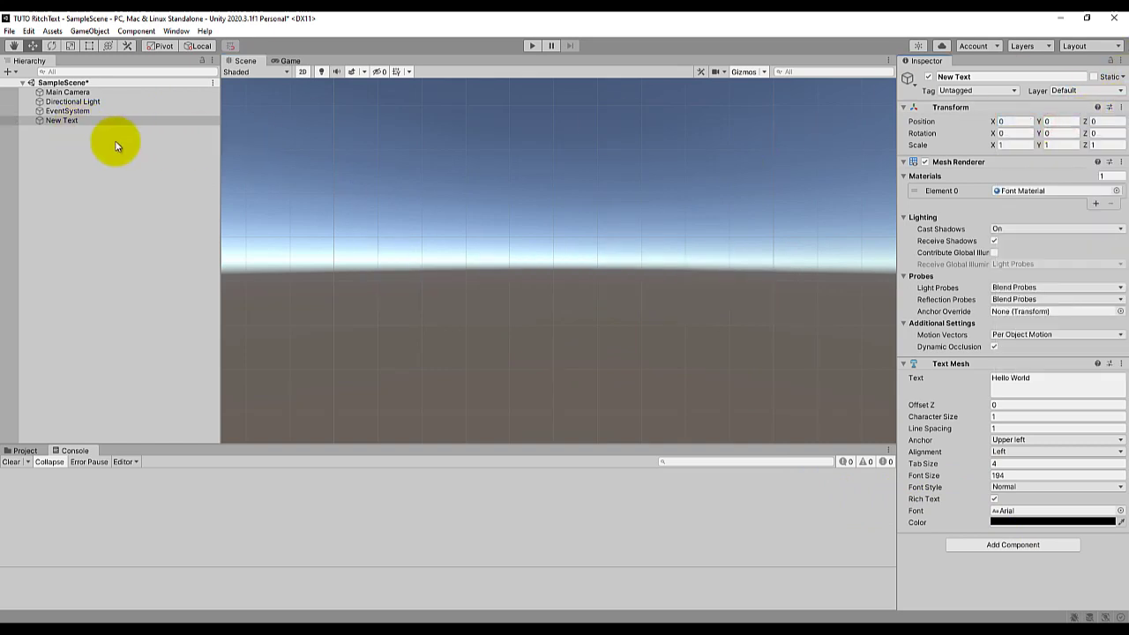
double_click(67, 91)
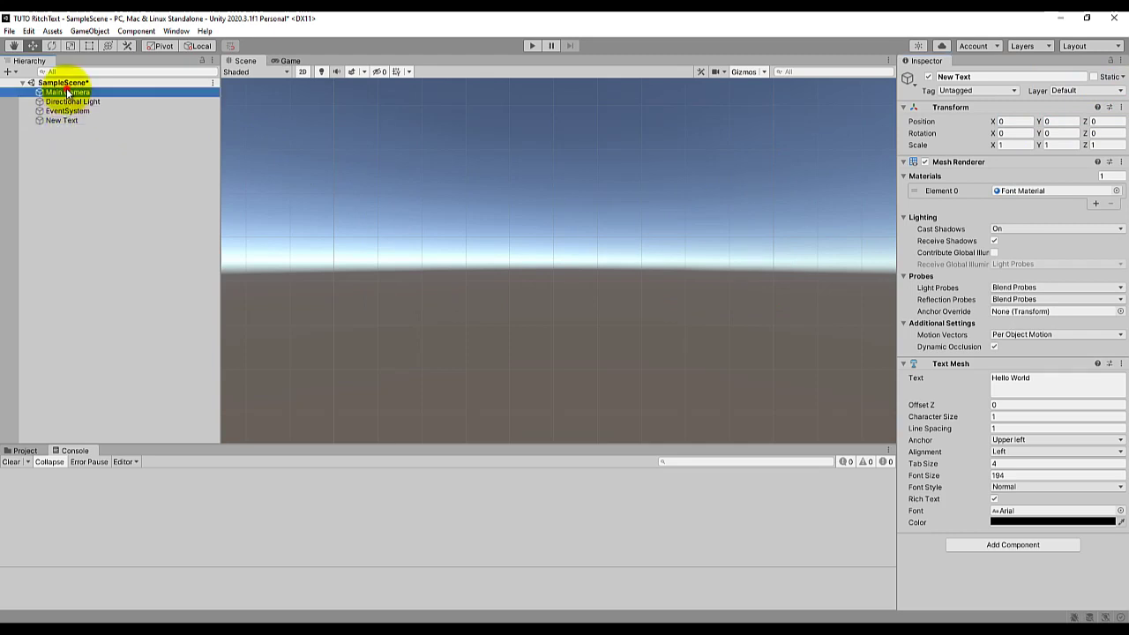
left_click(300, 72)
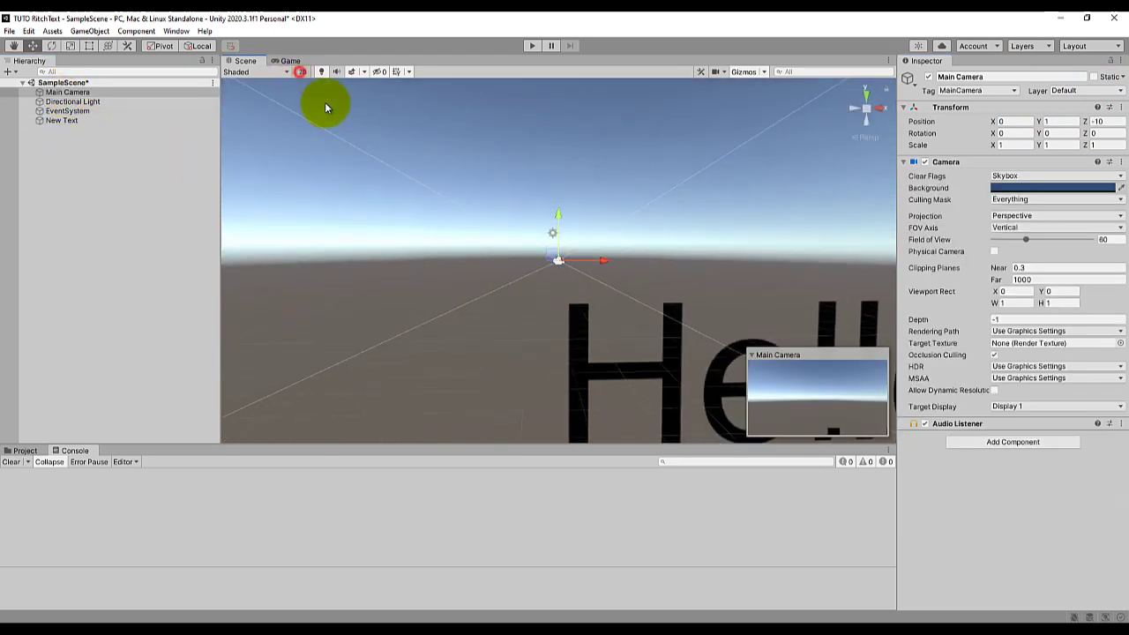
double_click(67, 121)
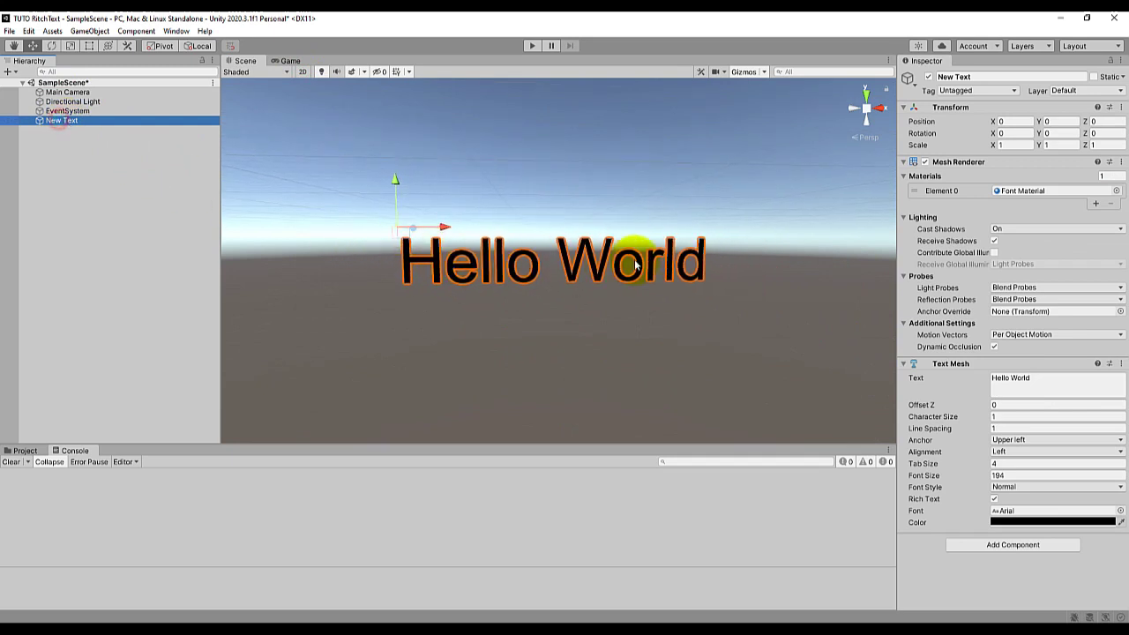
left_click_drag(283, 64, 751, 539)
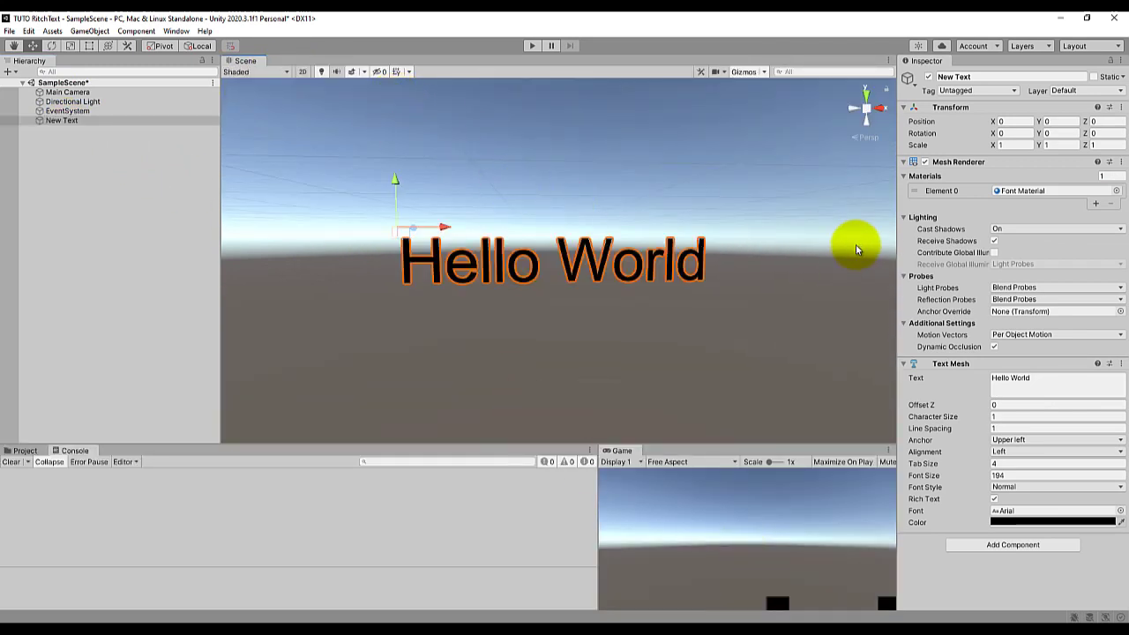
- Move New Text to X -50.3, Y 25.4, Z 83.8 so it centres in the Game view
right_click_drag(855, 244, 415, 205)
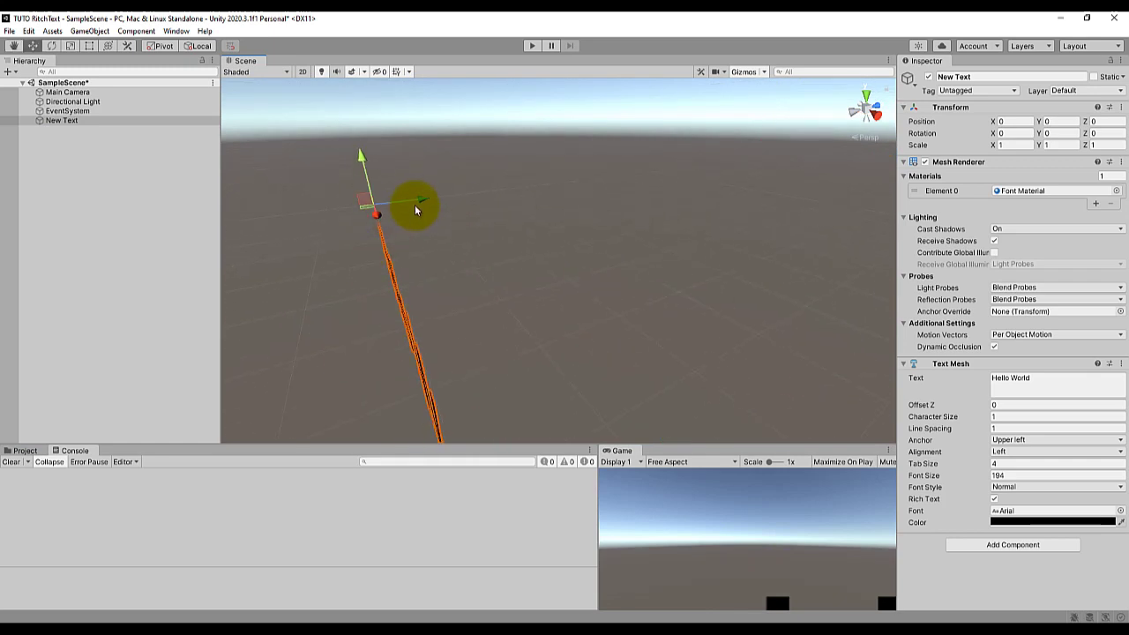
left_click_drag(414, 205, 636, 179)
mouse_move(386, 267)
right_mouse_down()
mouse_move(609, 282)
mouse_move(562, 296)
right_mouse_up()
key("f")
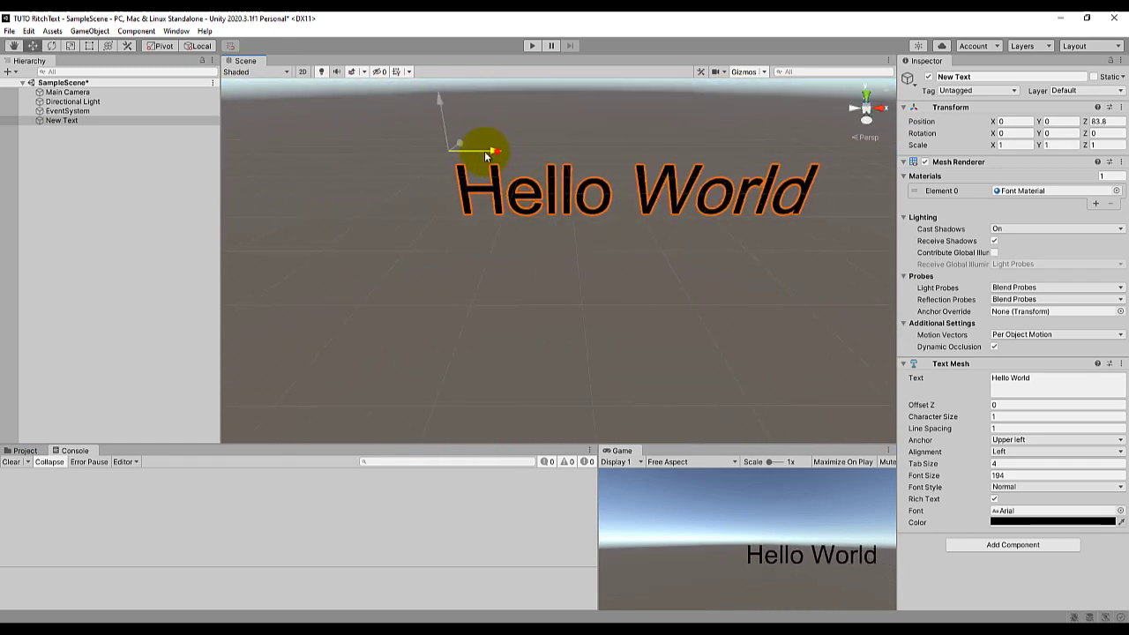
left_click_drag(484, 151, 306, 155)
mouse_move(442, 346)
right_mouse_down()
mouse_move(478, 297)
mouse_move(232, 282)
right_mouse_up()
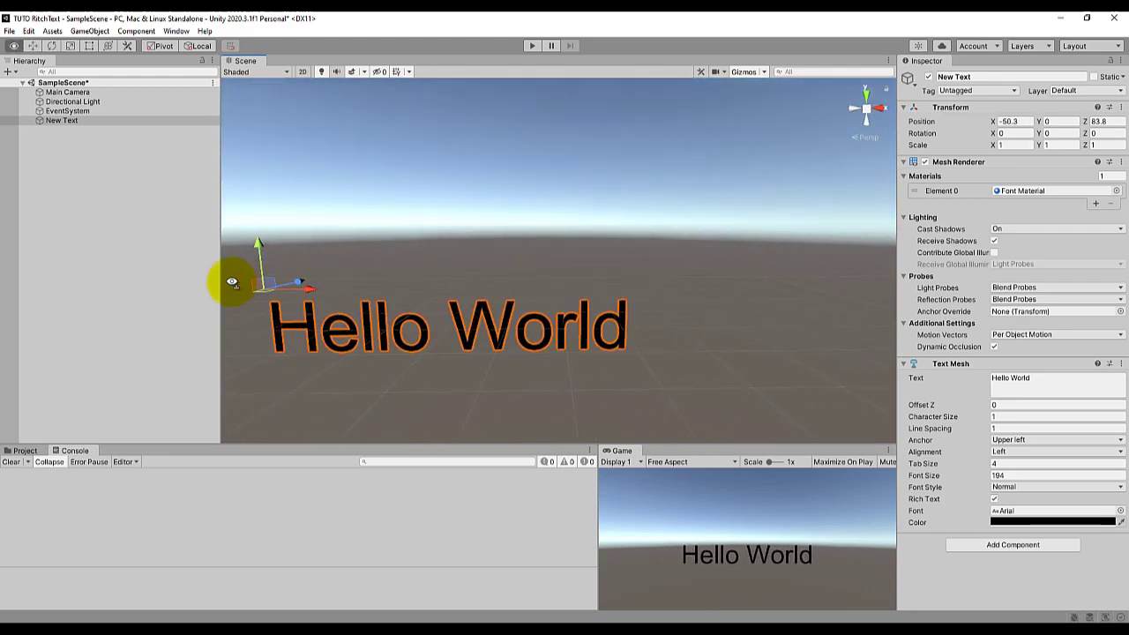
right_click_drag(403, 315, 416, 323)
mouse_move(415, 323)
middle_mouse_down()
mouse_move(512, 323)
mouse_move(547, 303)
middle_mouse_up()
left_click_drag(444, 211, 444, 122)
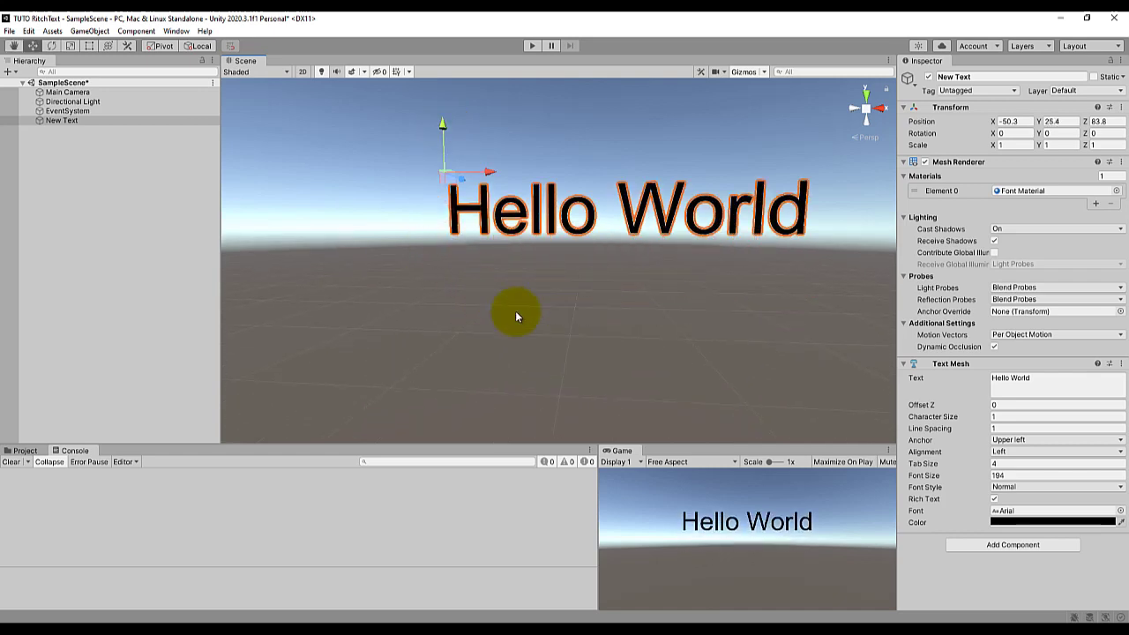
middle_click_drag(517, 316, 479, 339)
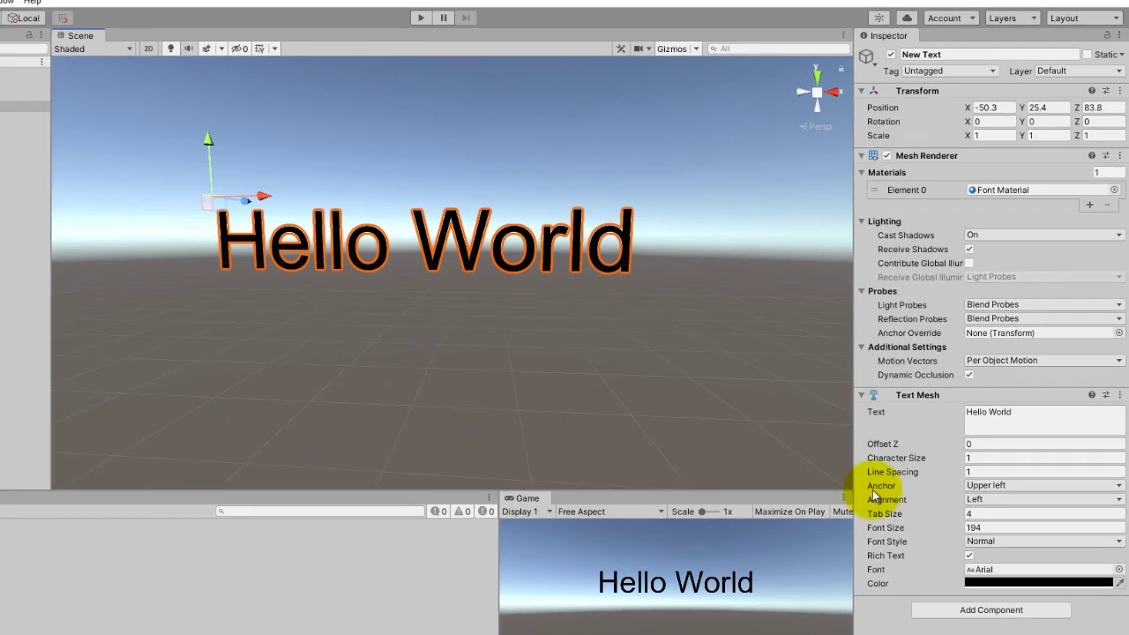
- Keep Rich Text on and type <color=red>Hello</color> into the Text Mesh string
left_click(961, 573)
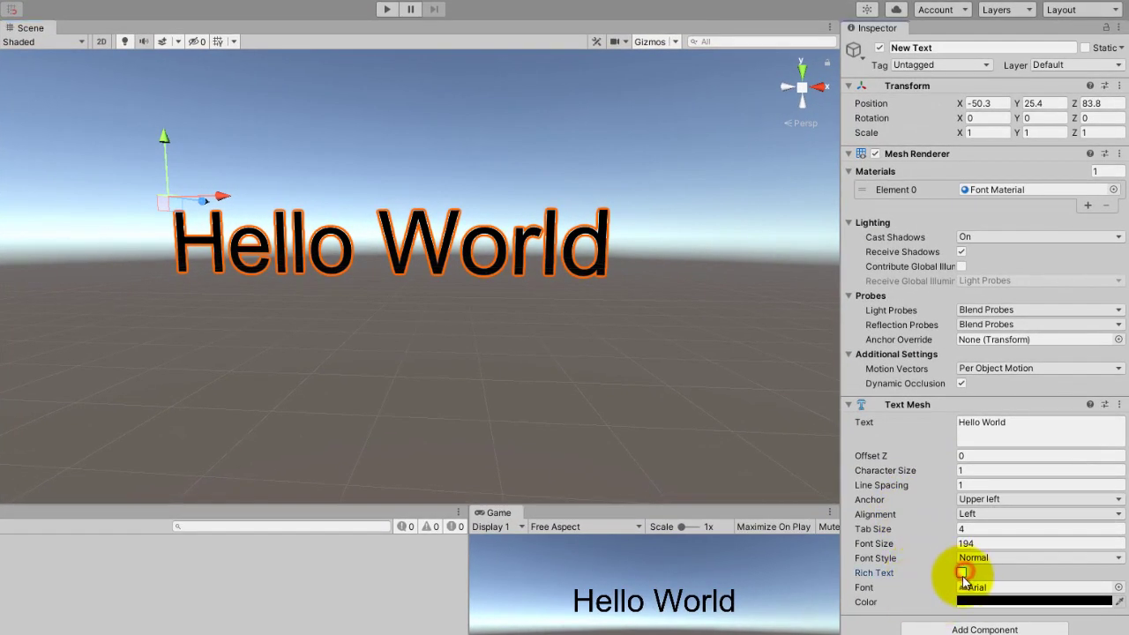
left_click(963, 422)
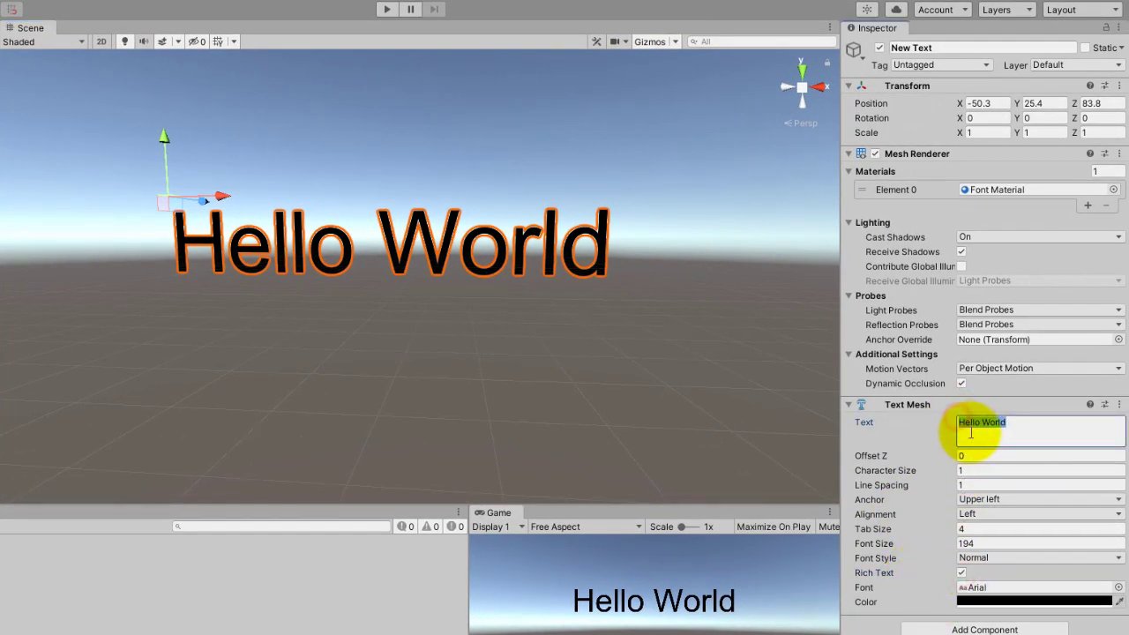
left_click(959, 423)
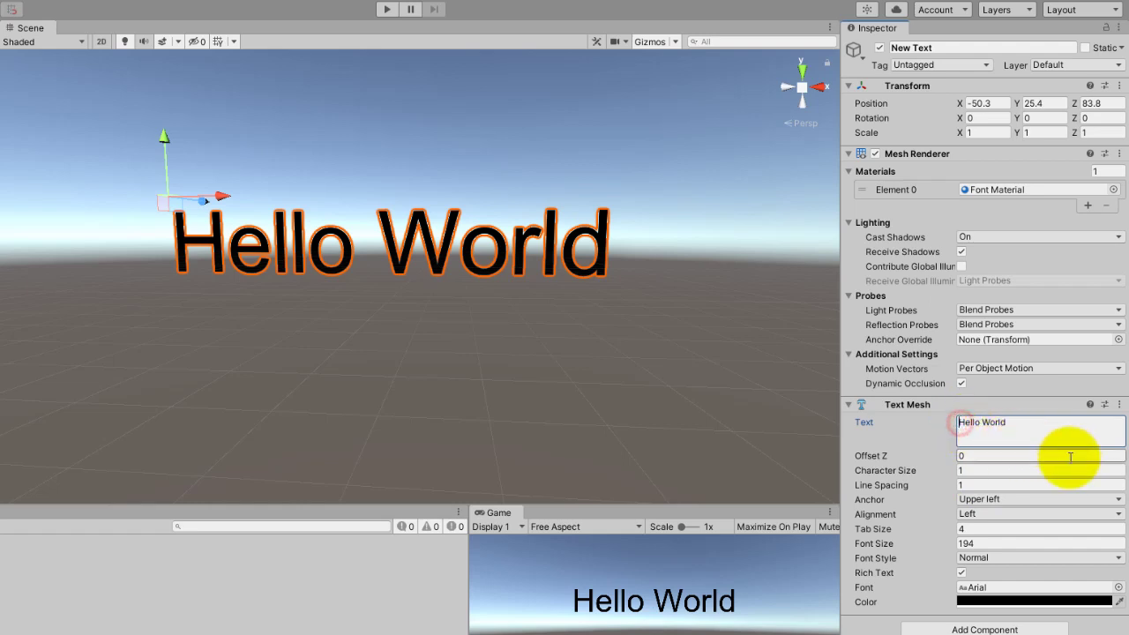
type("<c")
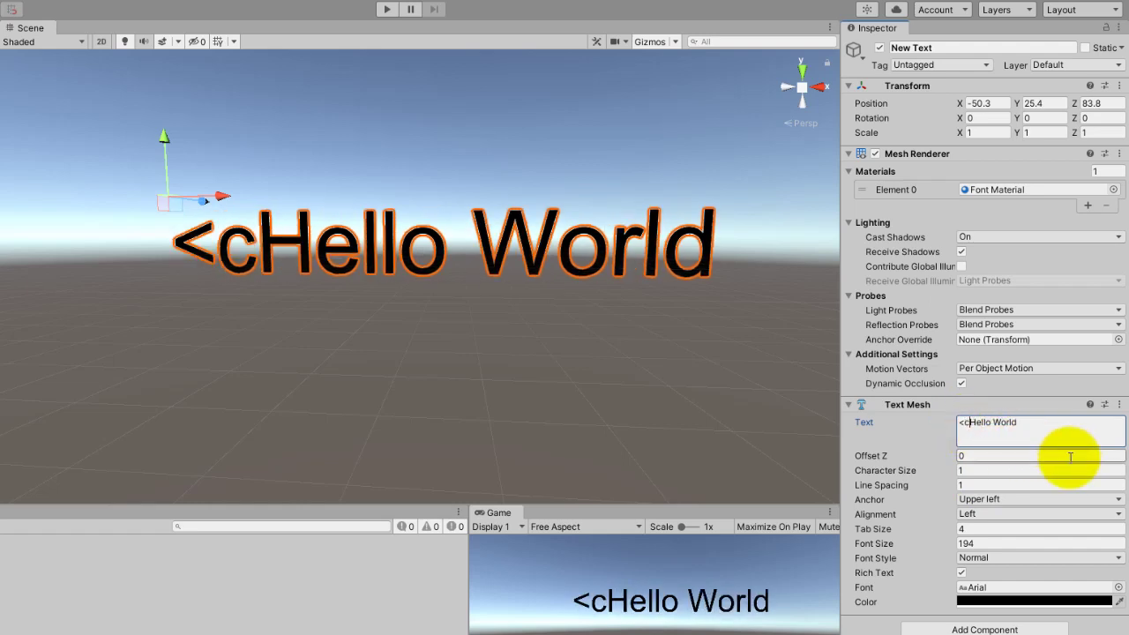
type("olorHel")
key("BackSpace")
type("or")
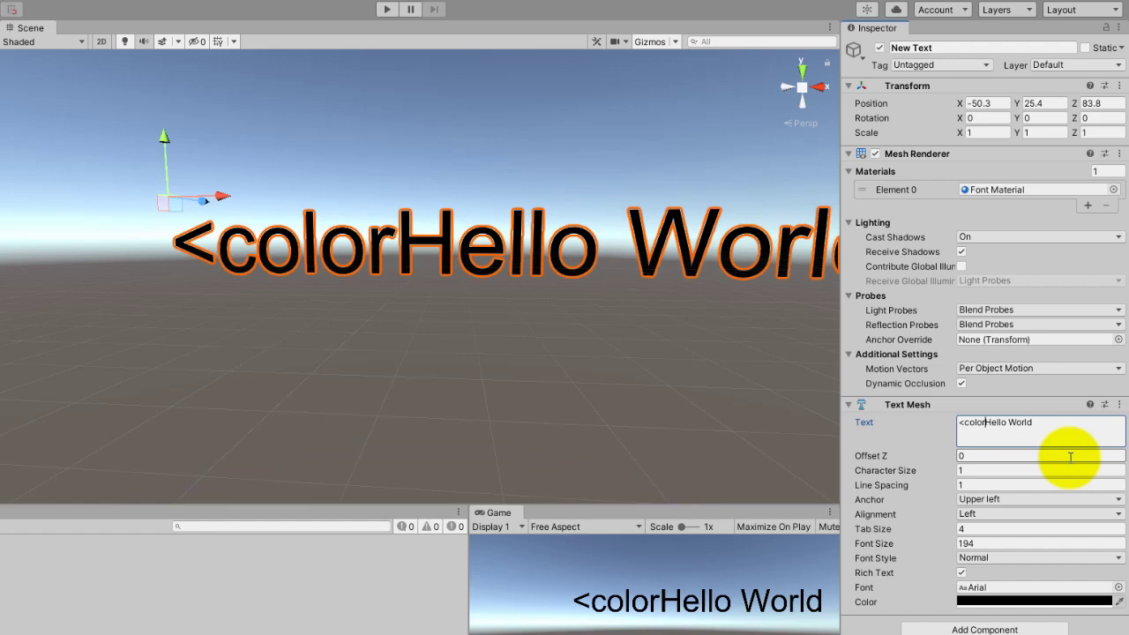
type("=")
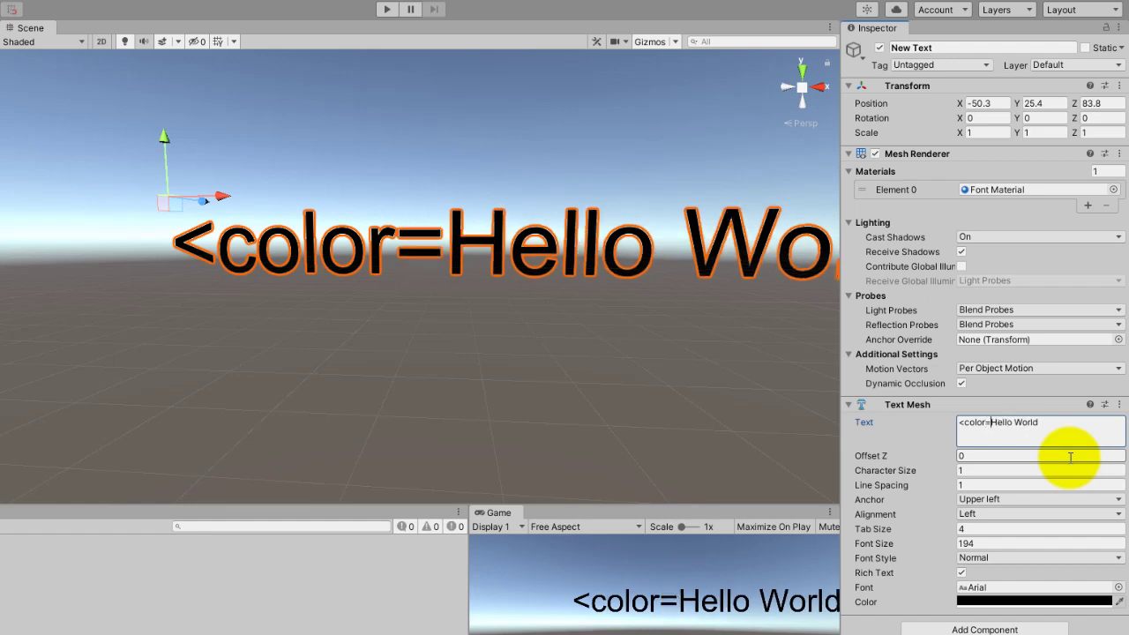
type("red>Hello")
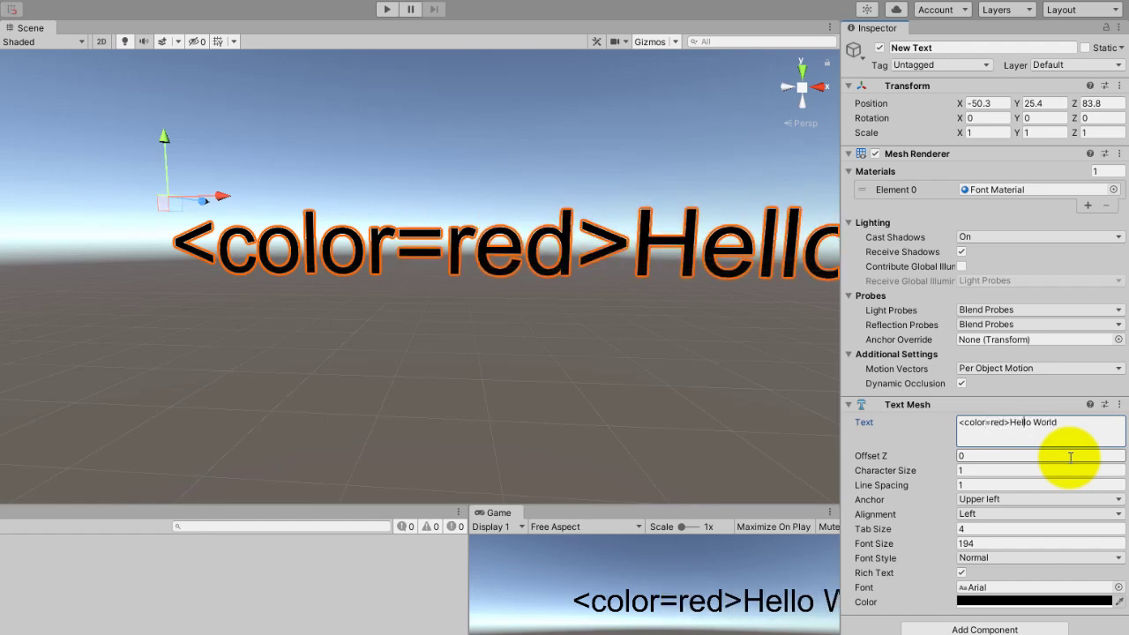
type("</c")
type("olor>")
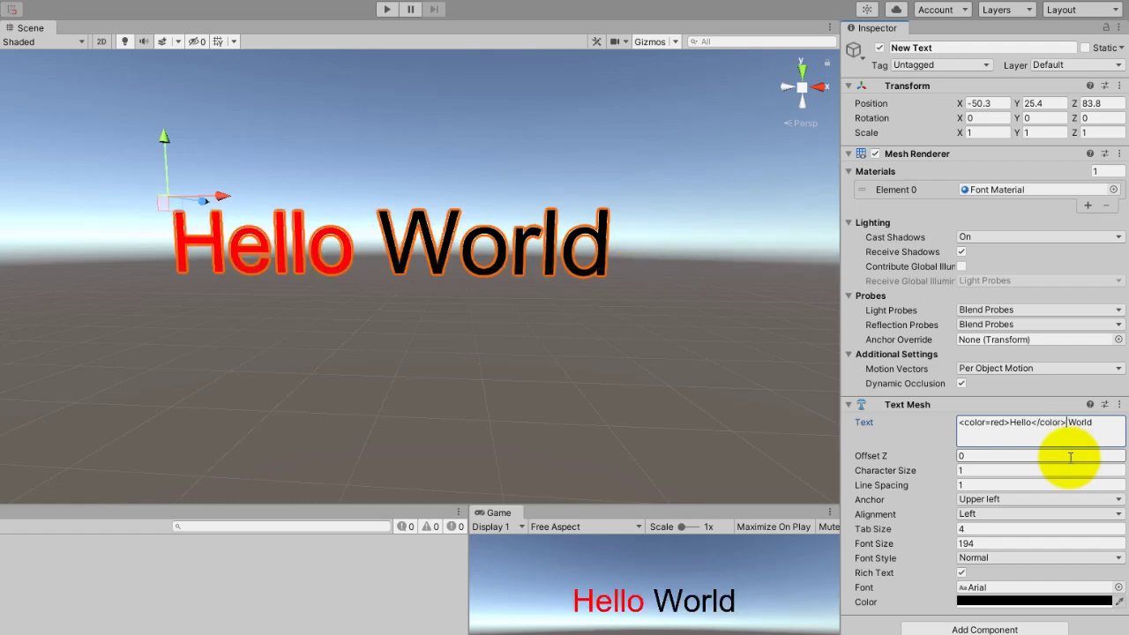
left_click(423, 453)
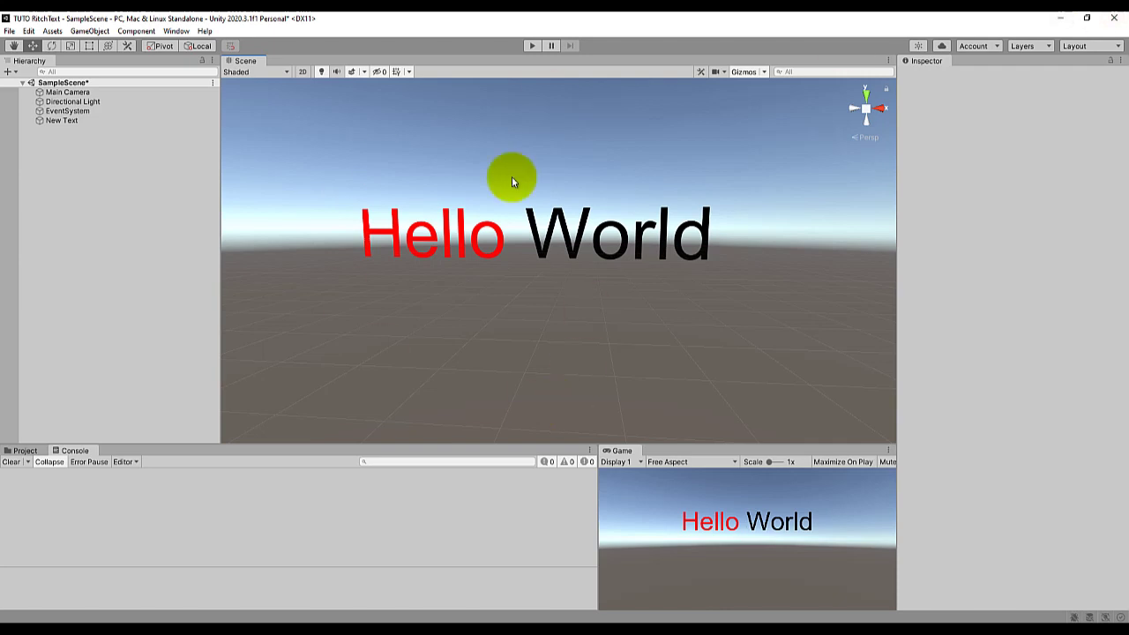
- Select the flag-waving-250 texture in Assets: Sprite (2D and UI), Single, 100 pixels per unit
left_click(23, 450)
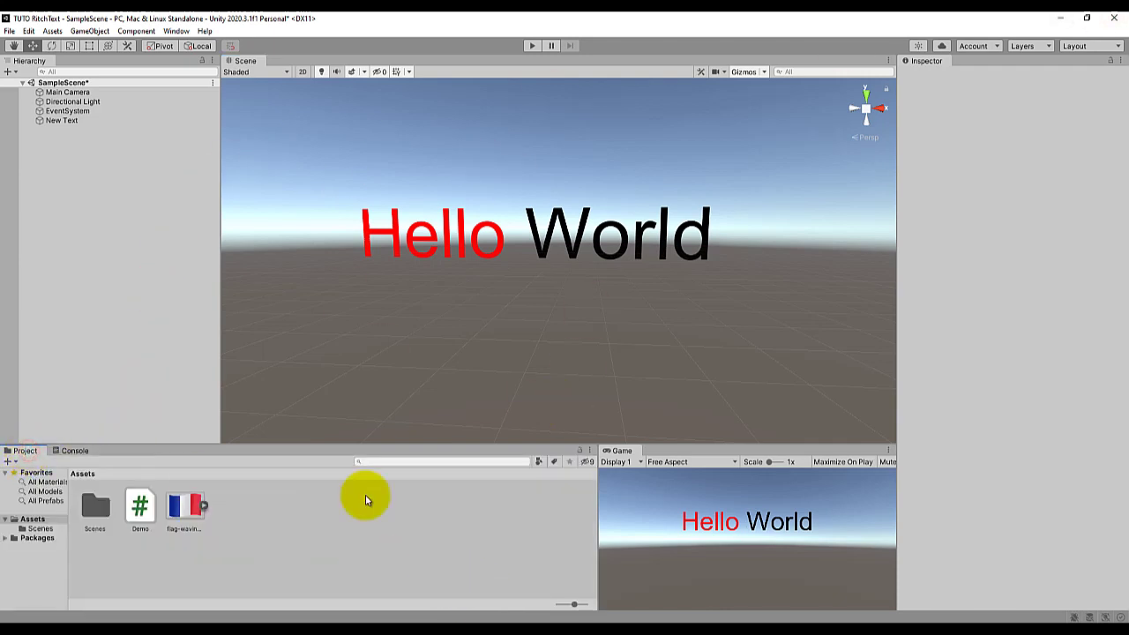
left_click(182, 525)
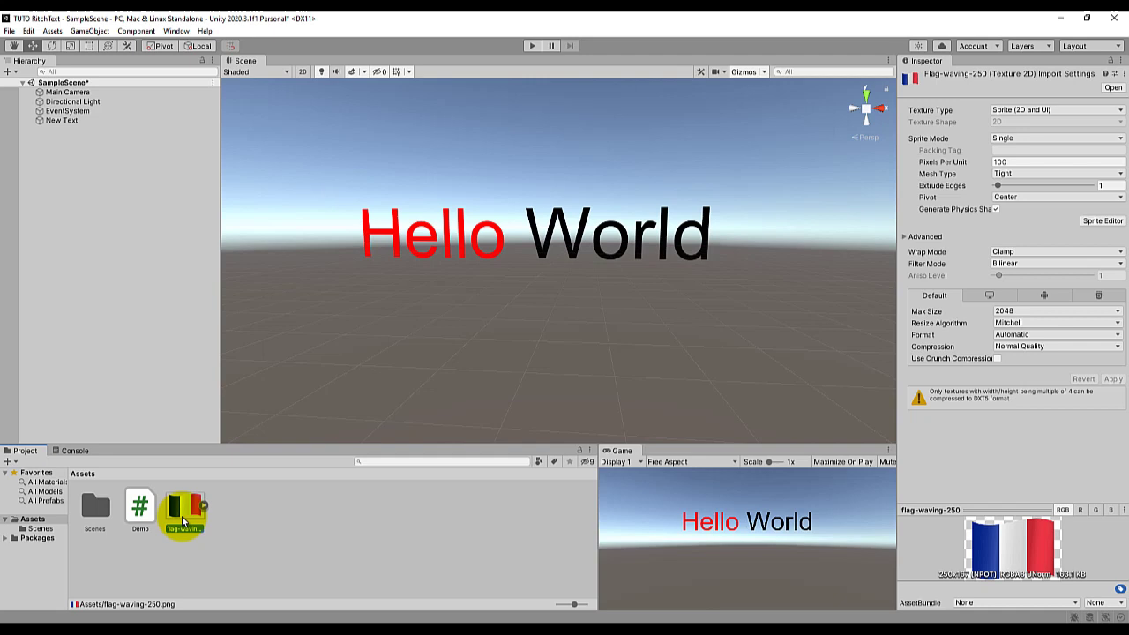
left_click(183, 519)
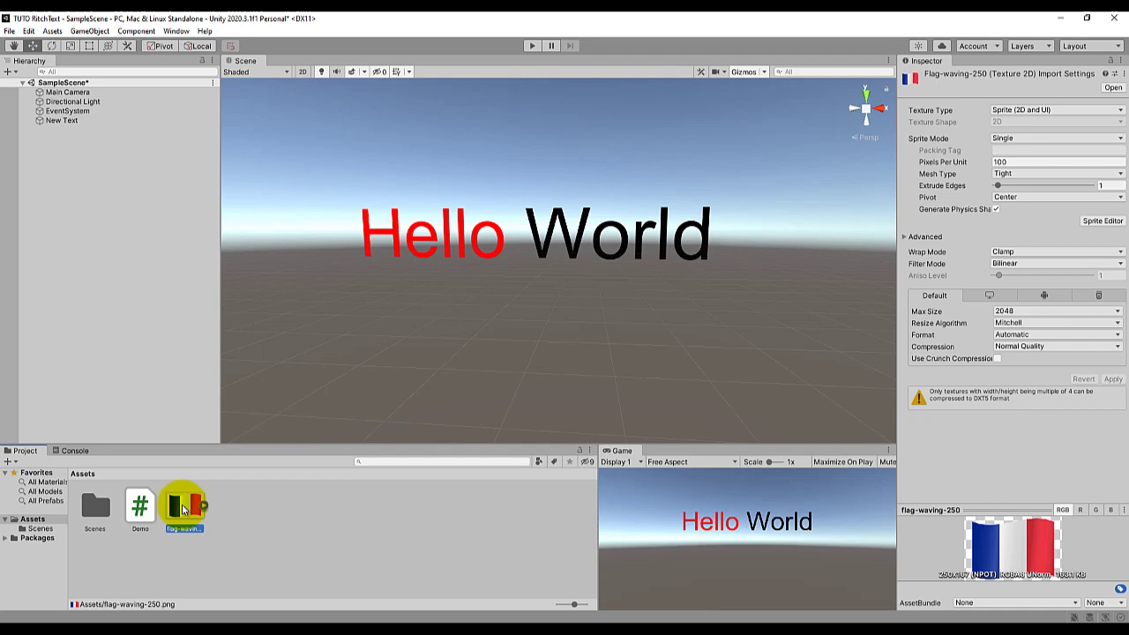
- Reselect New Text without creating anything and start editing its '<color=red>Hello</color> World' string
left_click(85, 122)
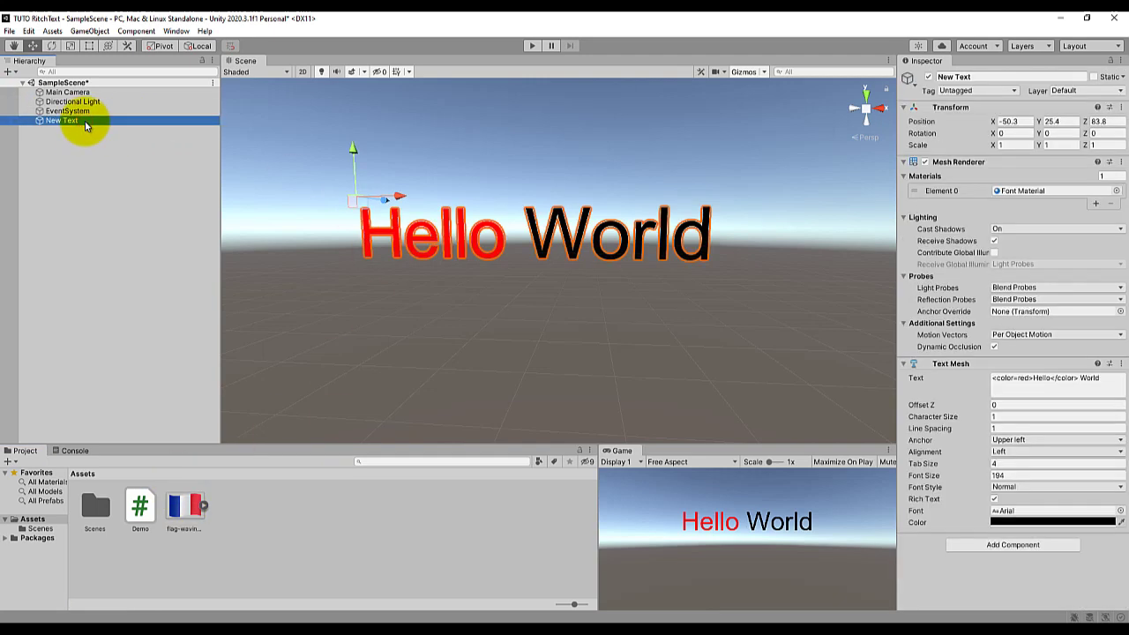
left_click(8, 71)
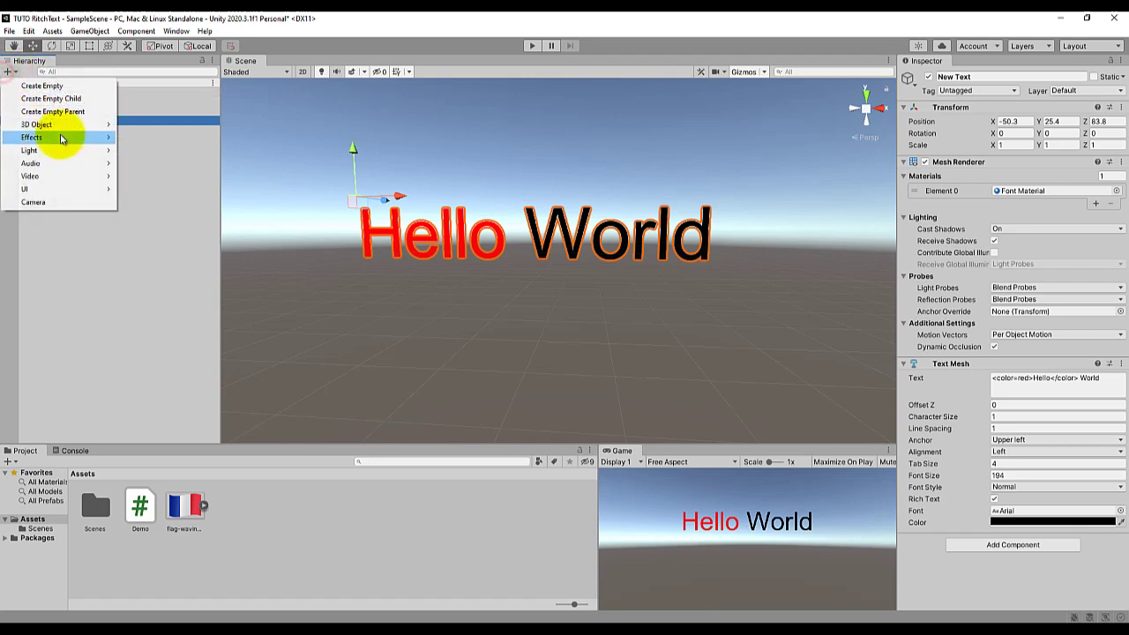
mouse_move(41, 130)
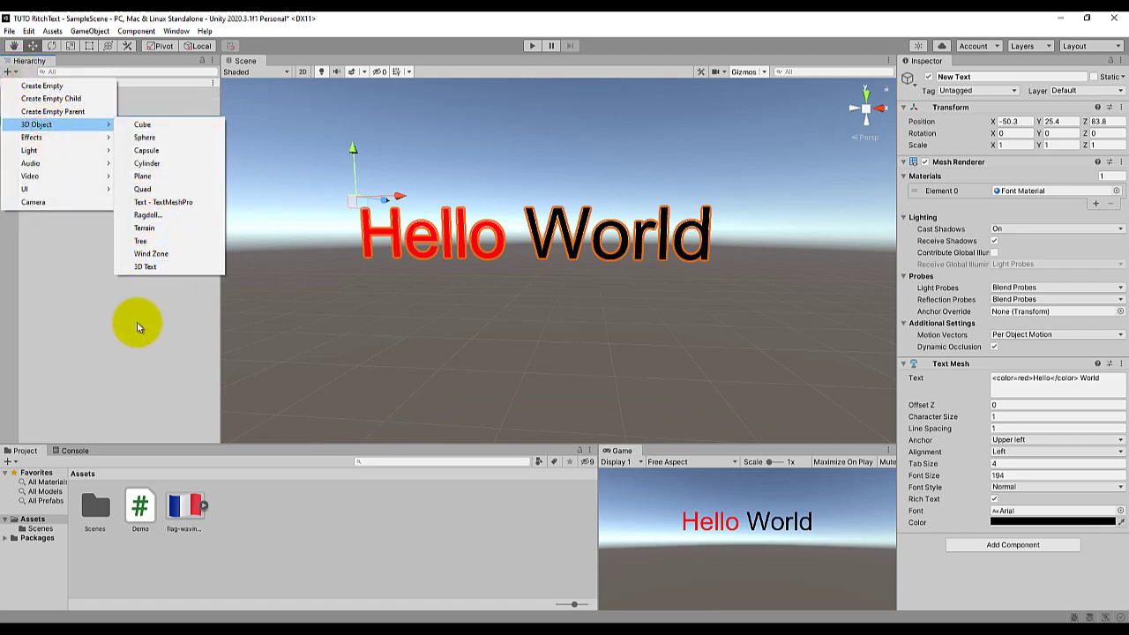
left_click(138, 349)
left_click(83, 121)
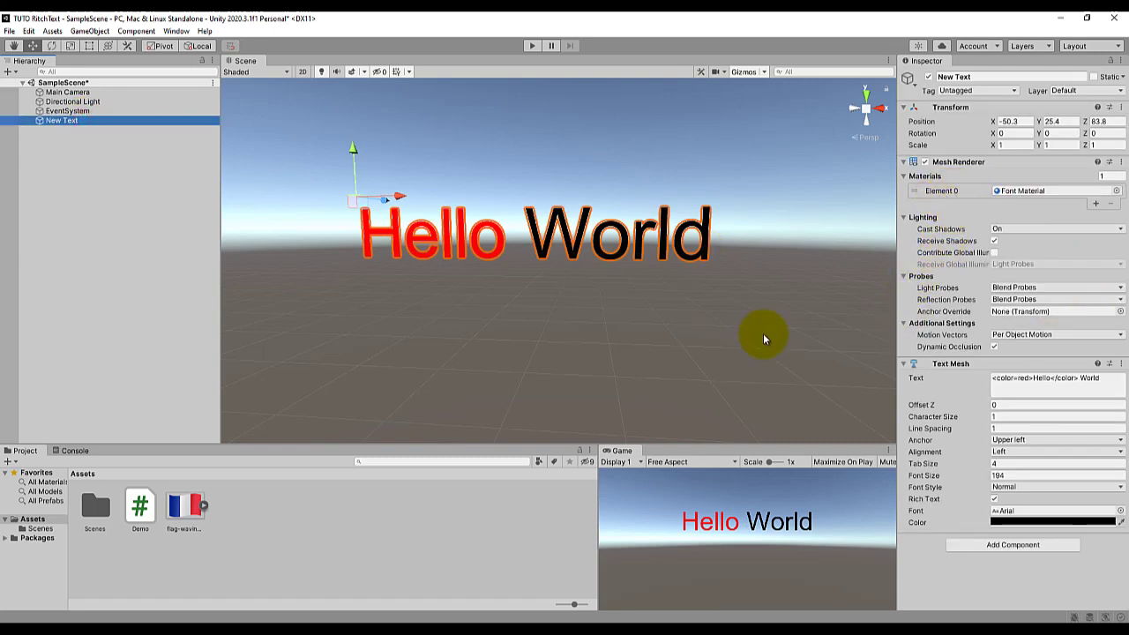
left_click(1020, 385)
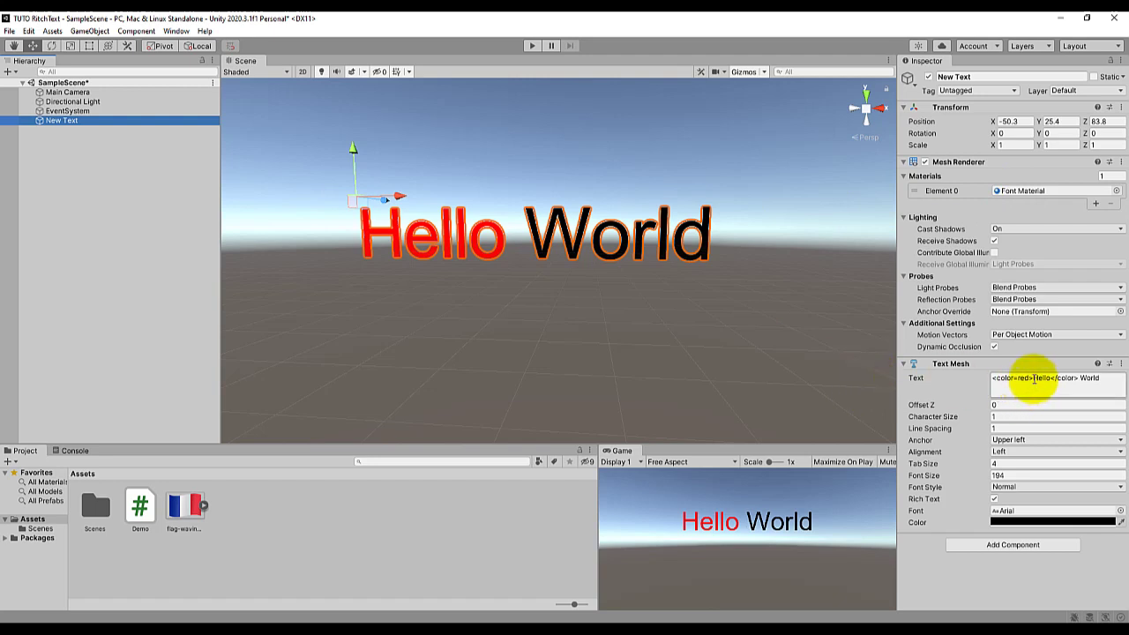
- Replace the color tags around Hello with <material=0> and </material>
left_click_drag(995, 379, 1027, 382)
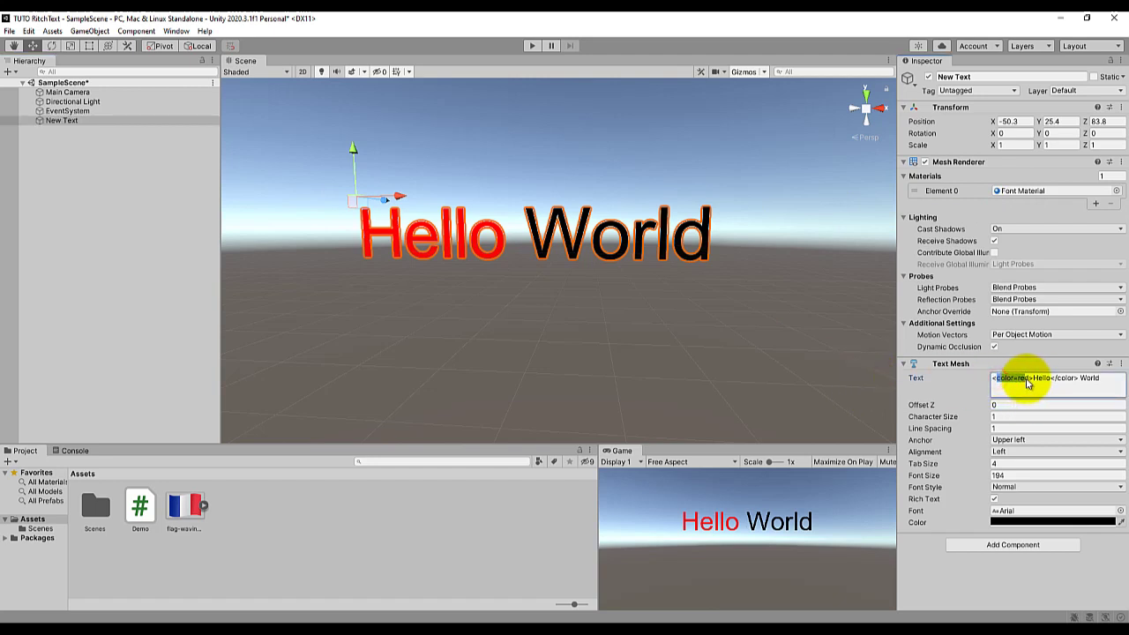
type("mater")
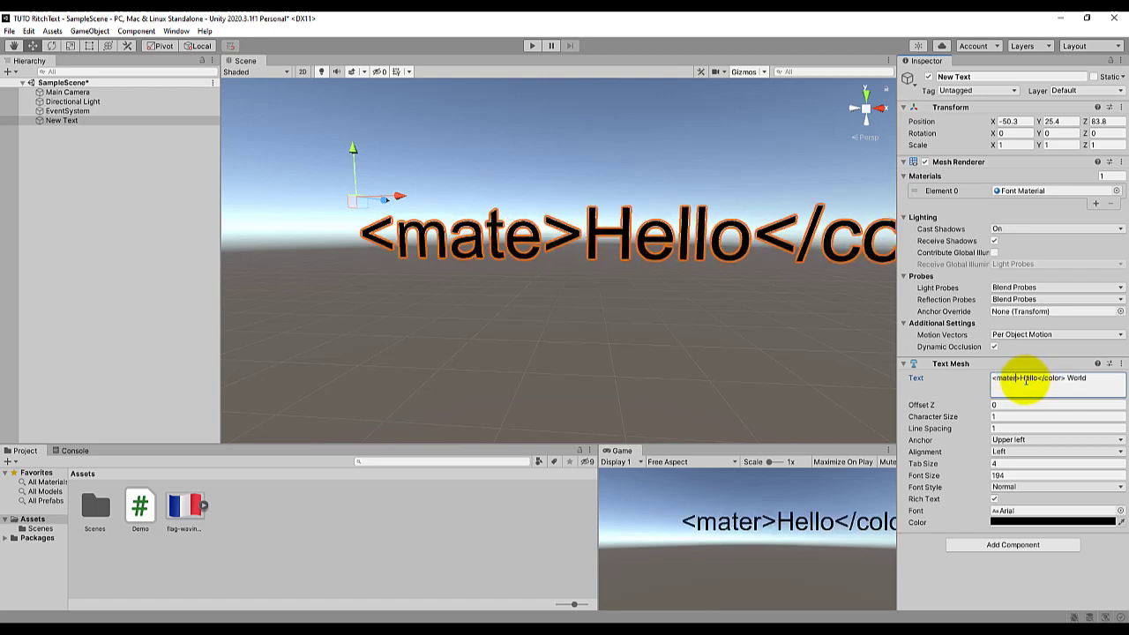
type("ial=")
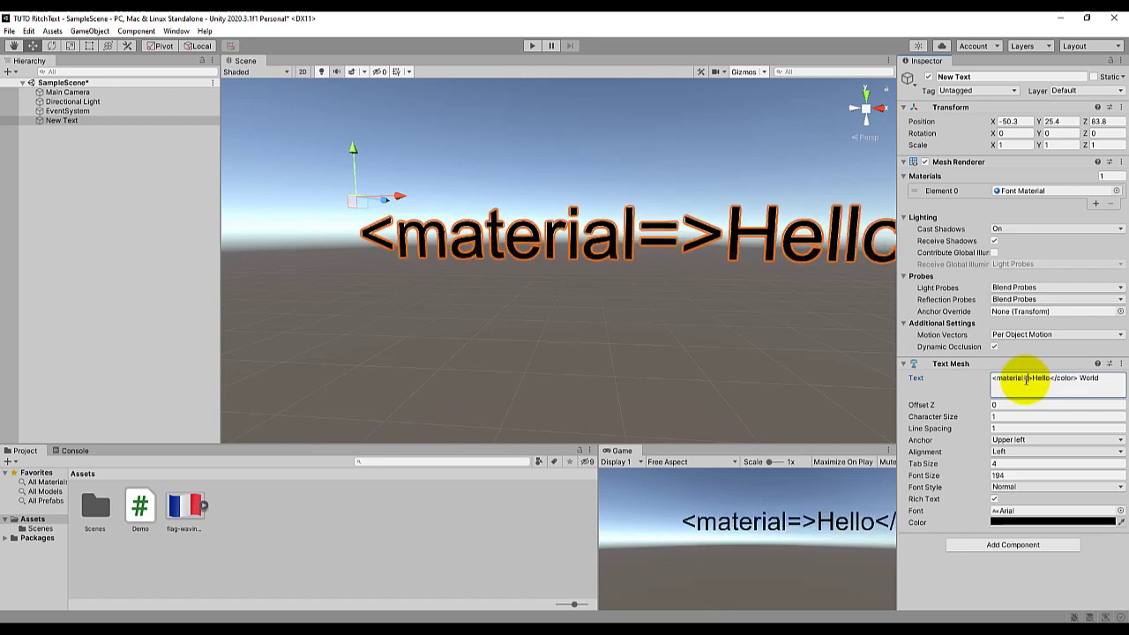
type("0")
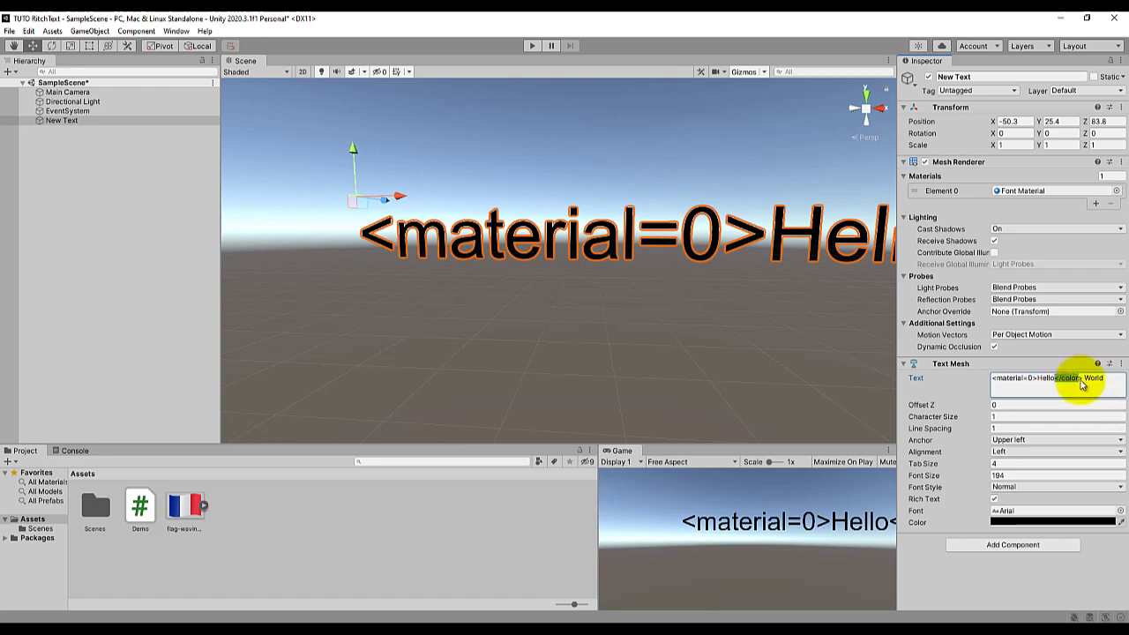
left_click_drag(1055, 379, 1078, 379)
key("BackSpace")
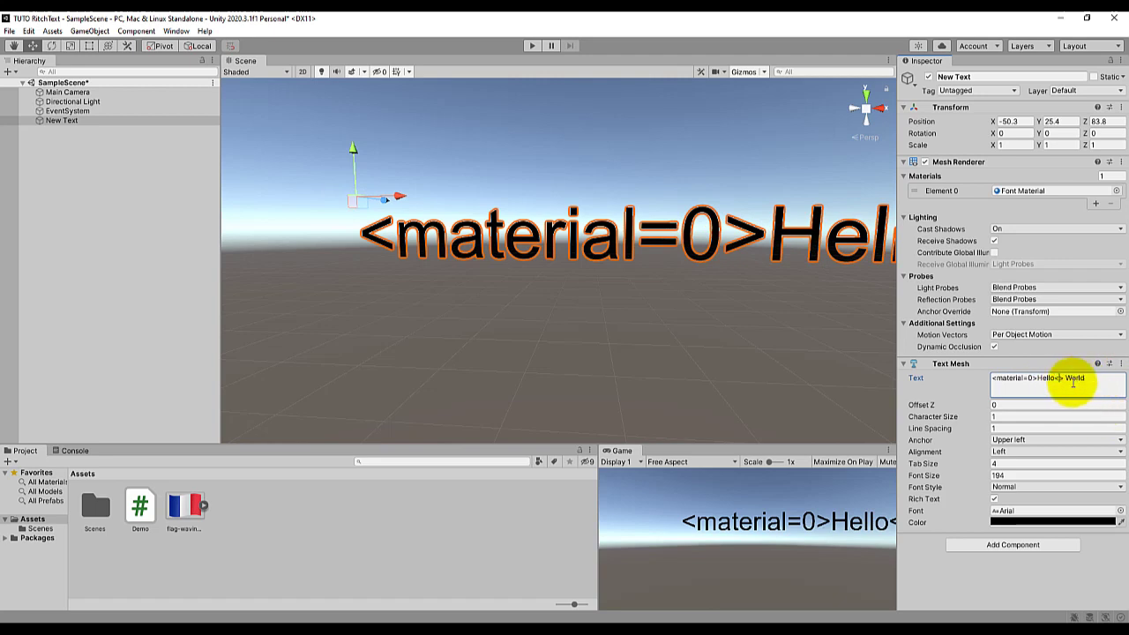
type("/material")
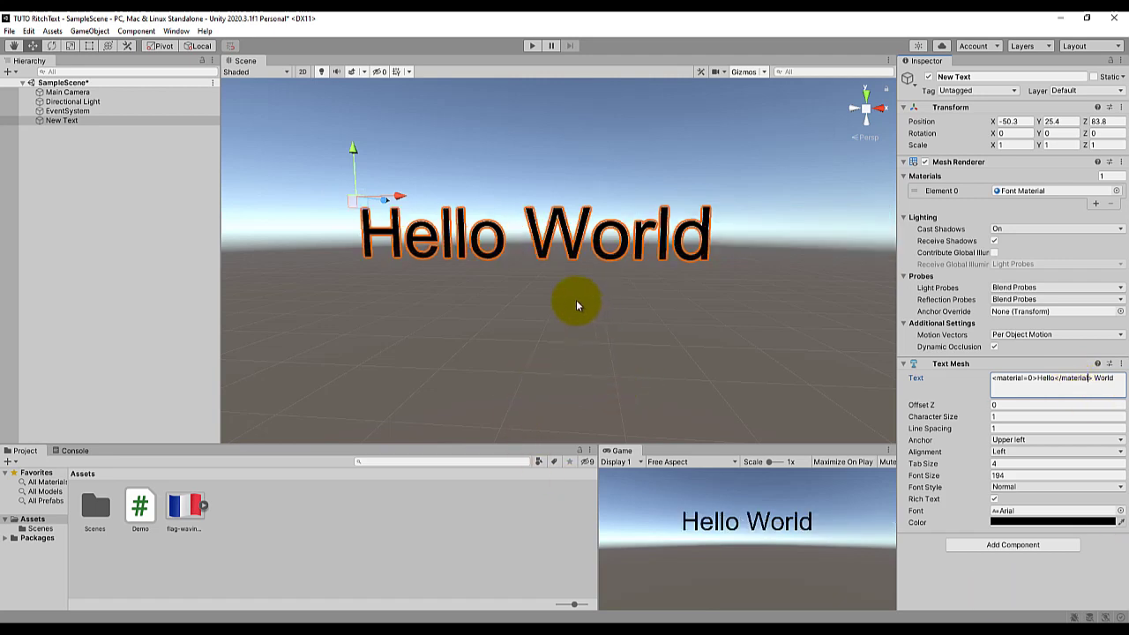
- Test material index values 1, 2 and 10 in Hello's material tag
left_click(1030, 378)
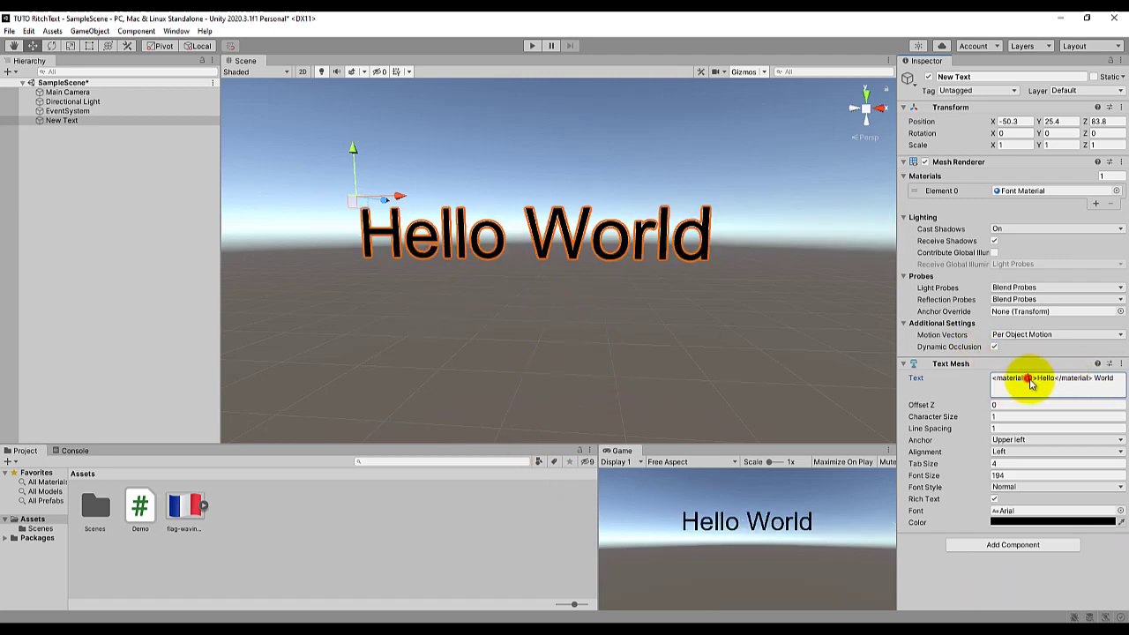
key("BackSpace")
type("1")
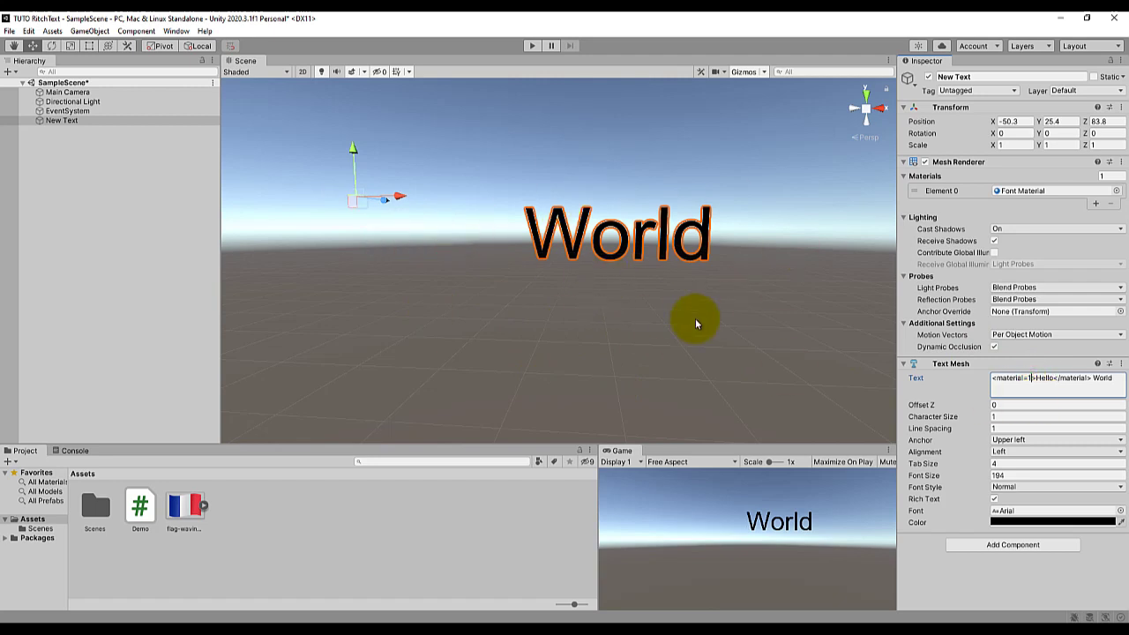
key("BackSpace")
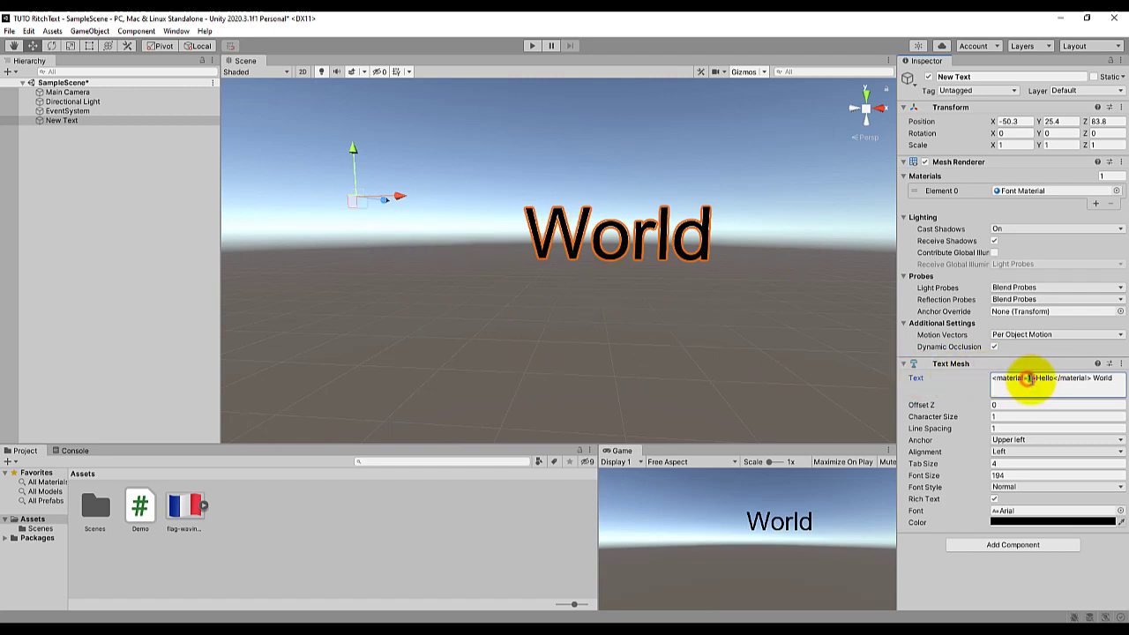
type("2")
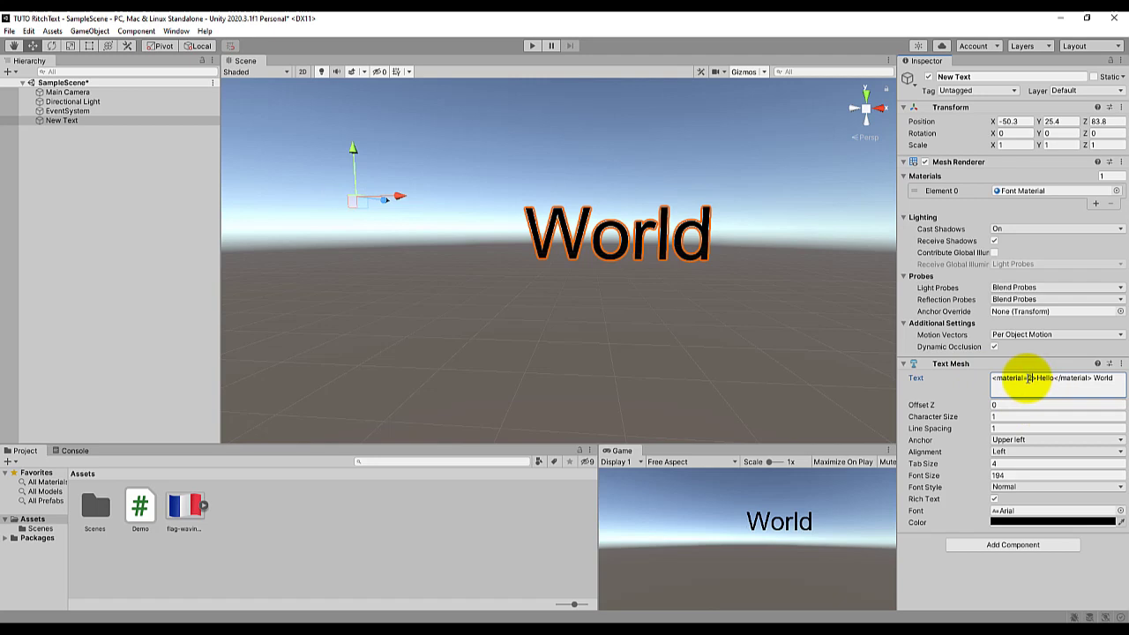
double_click(1030, 377)
type("1")
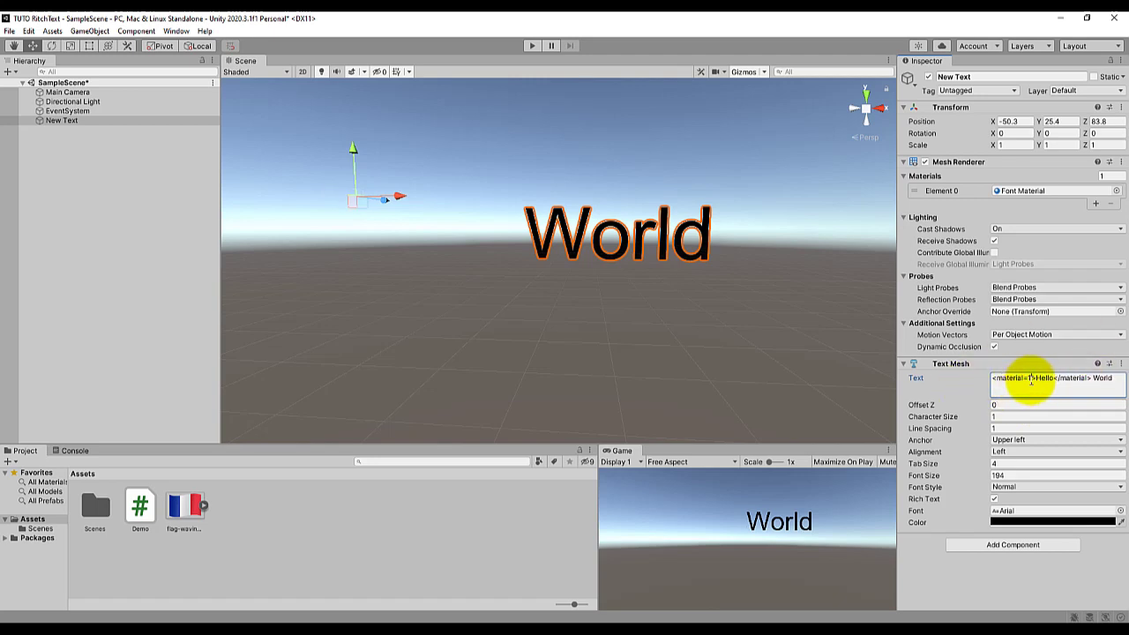
type("0")
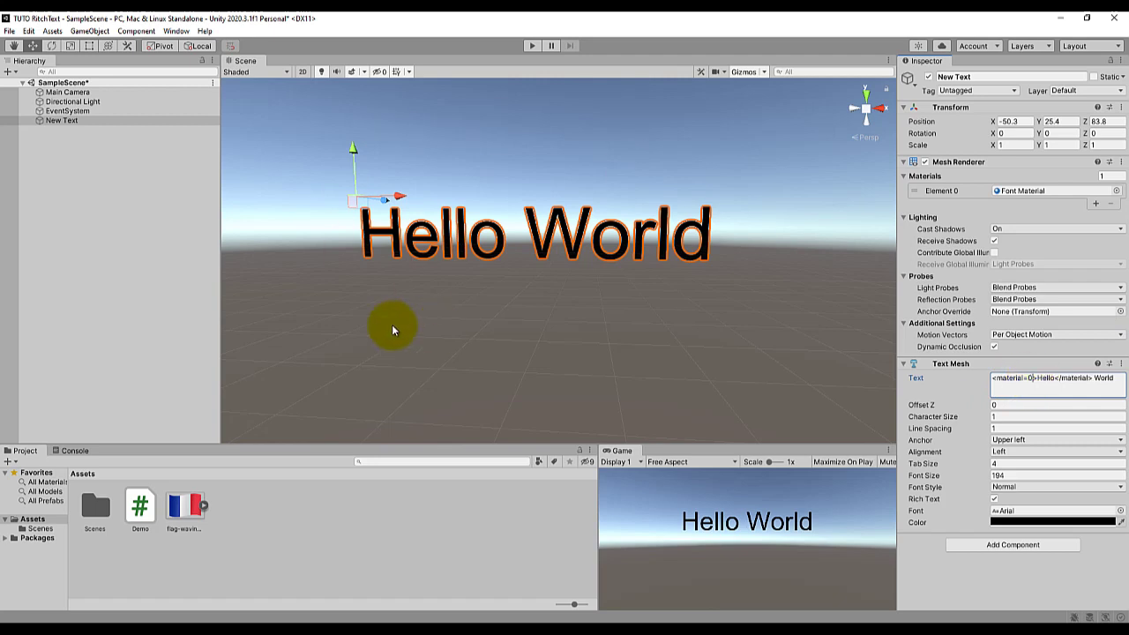
left_click_drag(517, 287, 692, 194, "alt")
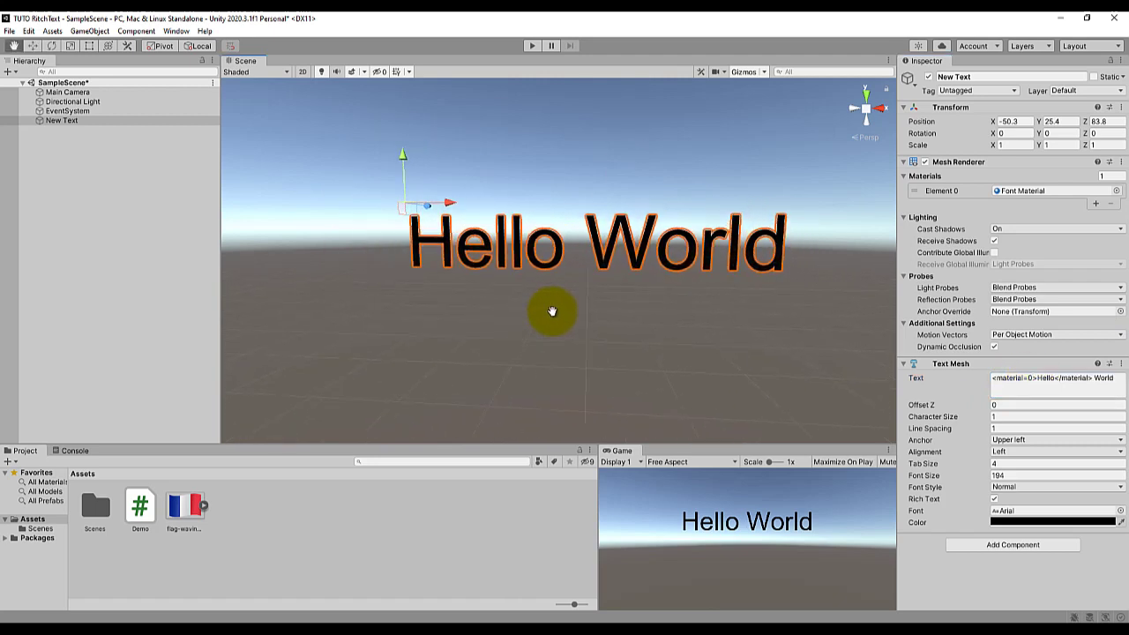
- Create a new material in the Project panel named FontMat
left_click(187, 504)
right_click(264, 507)
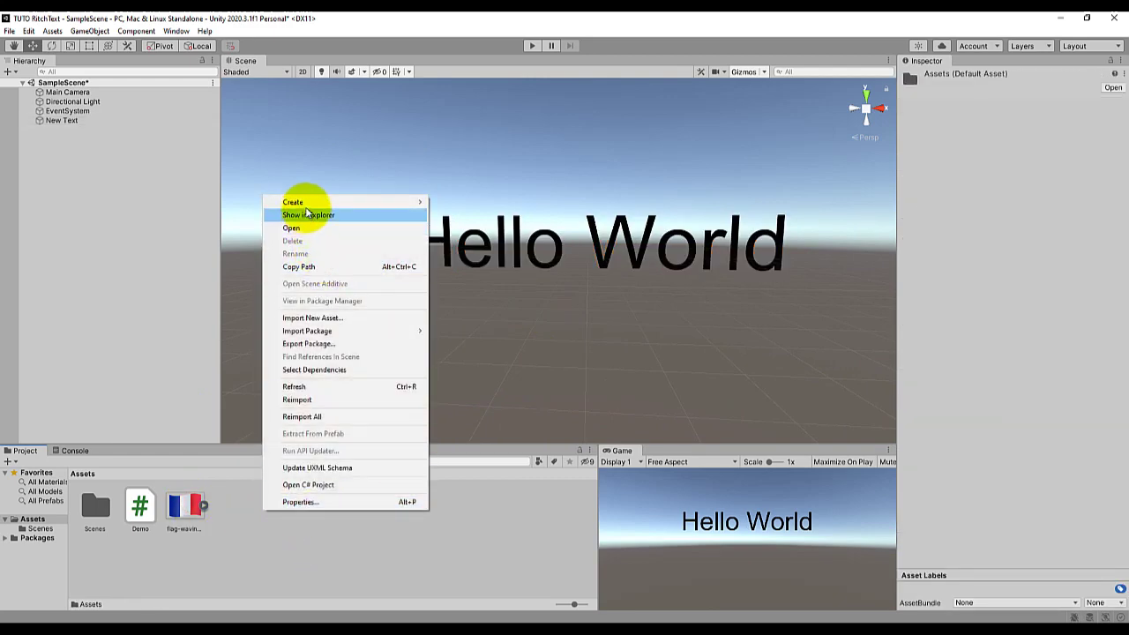
mouse_move(305, 206)
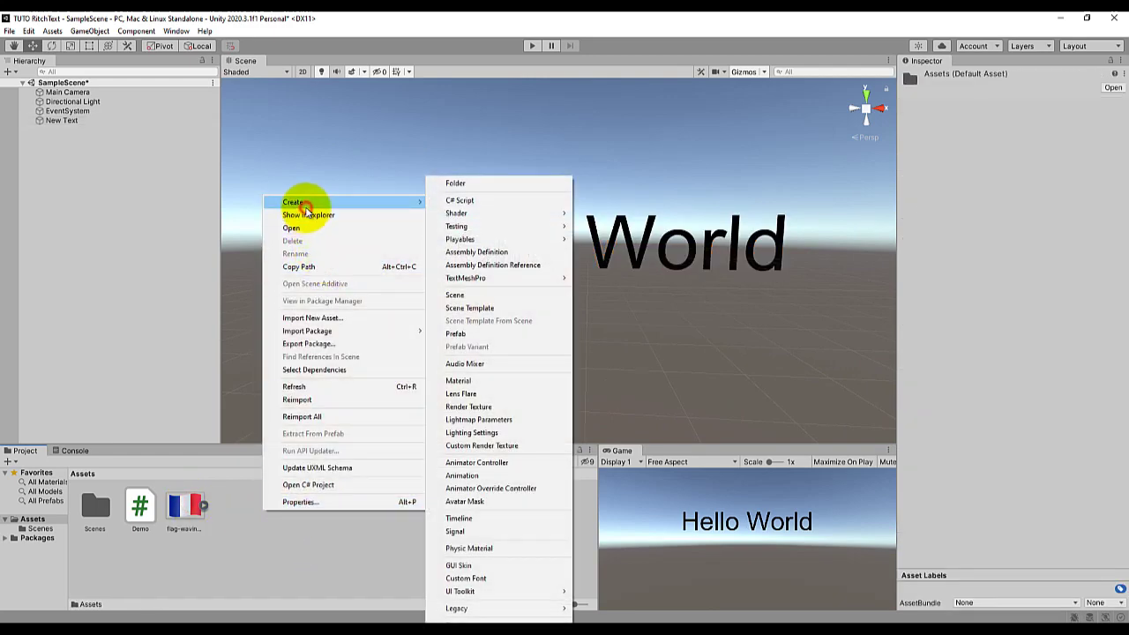
left_click(481, 380)
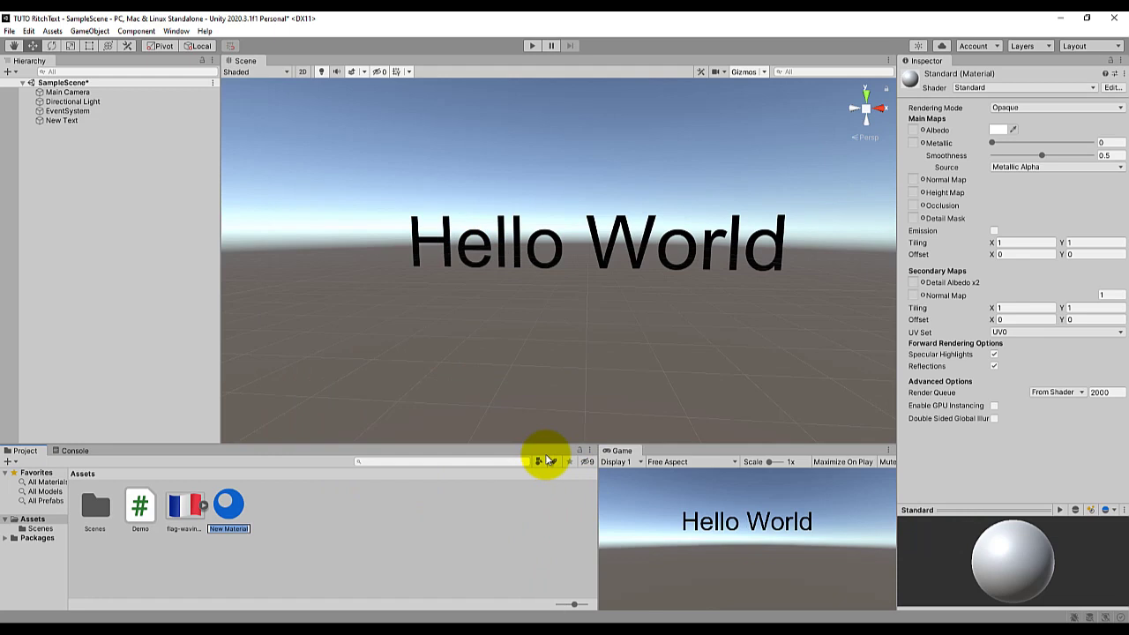
type("FontMa")
type("t")
key("Return")
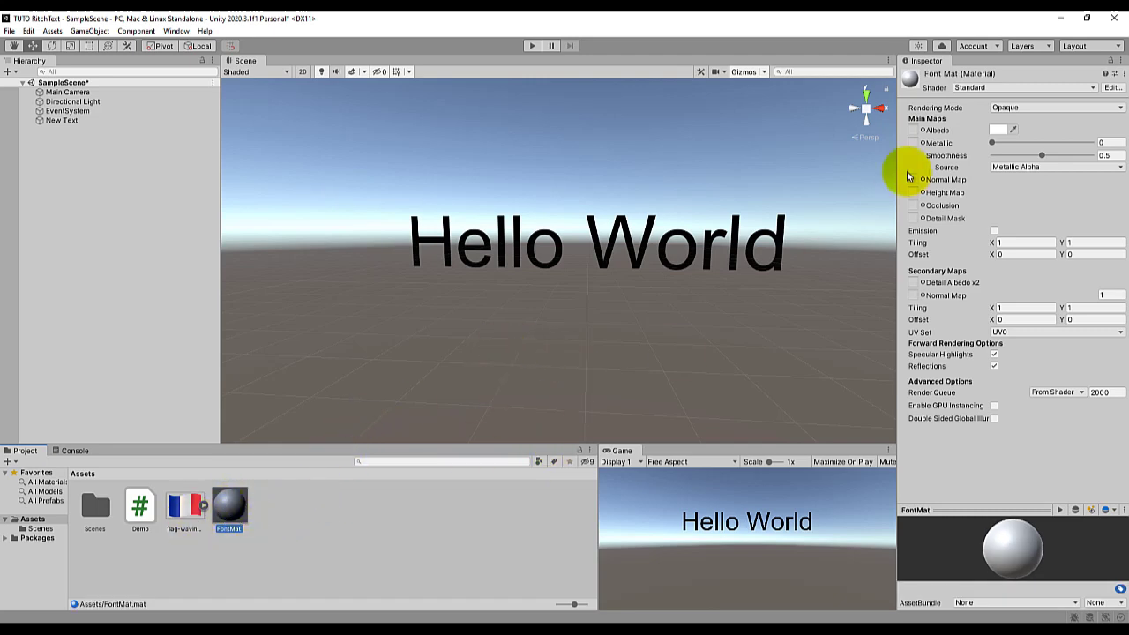
- Set FontMat's shader to Unlit/Transparent and its base texture to the French flag image
left_click(987, 87)
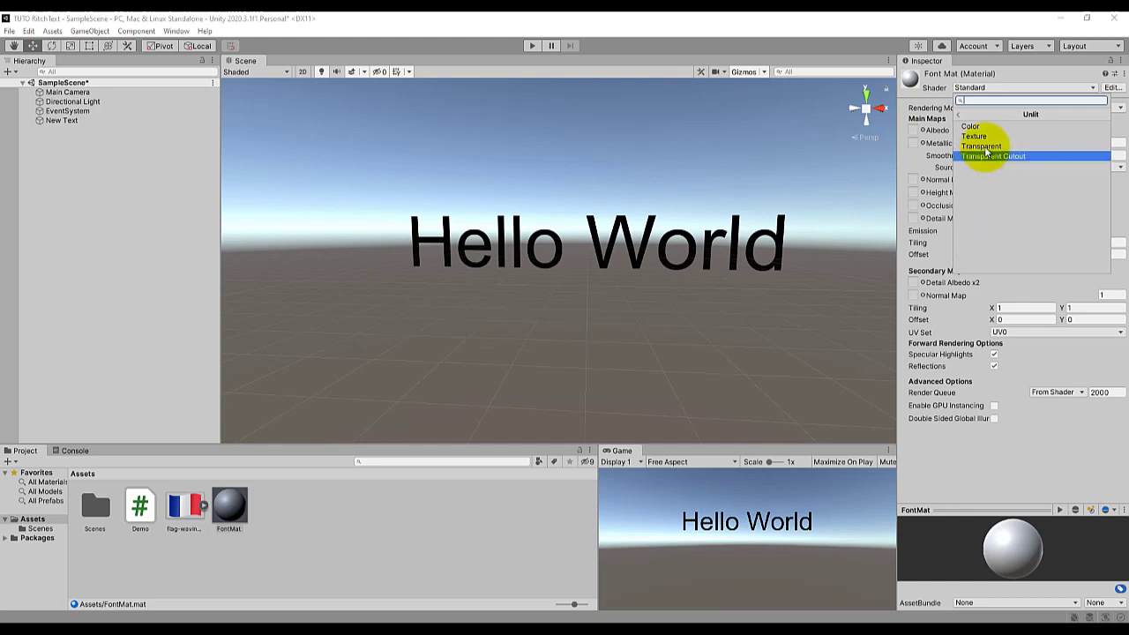
left_click(985, 146)
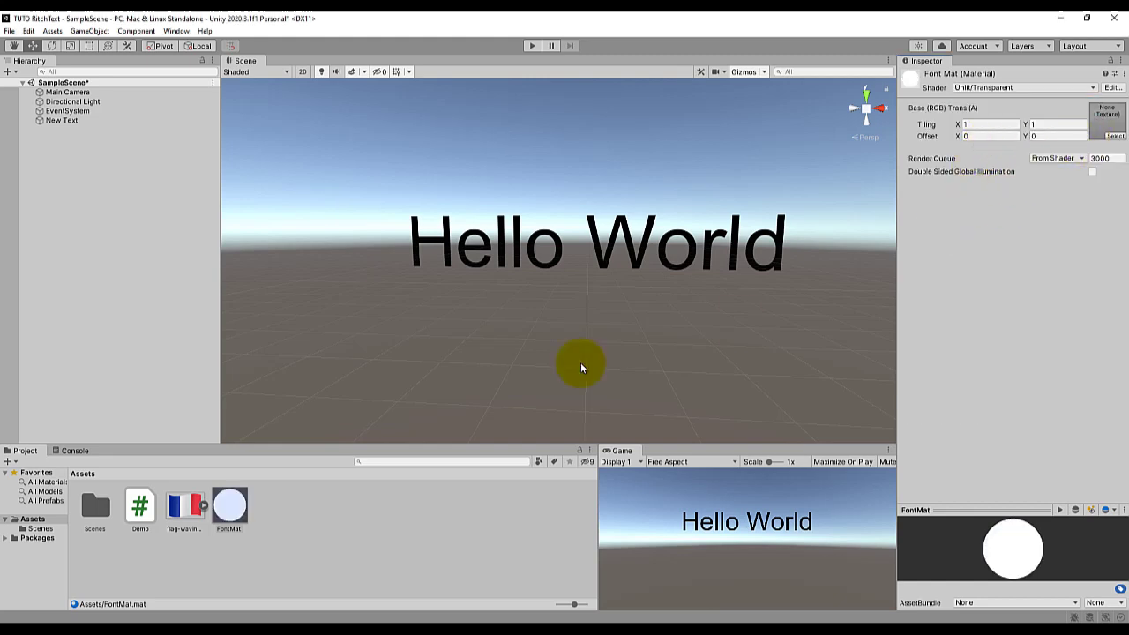
left_click(180, 510)
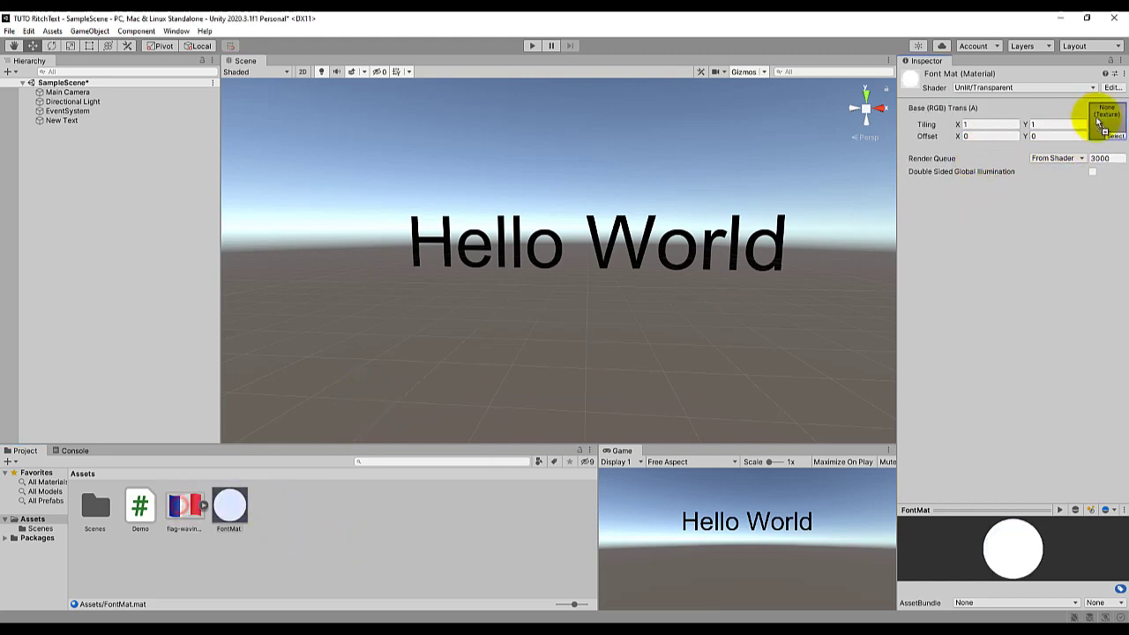
left_click_drag(180, 509, 1107, 119)
mouse_move(1005, 568)
left_mouse_down()
mouse_move(997, 562)
mouse_move(1008, 553)
left_mouse_up()
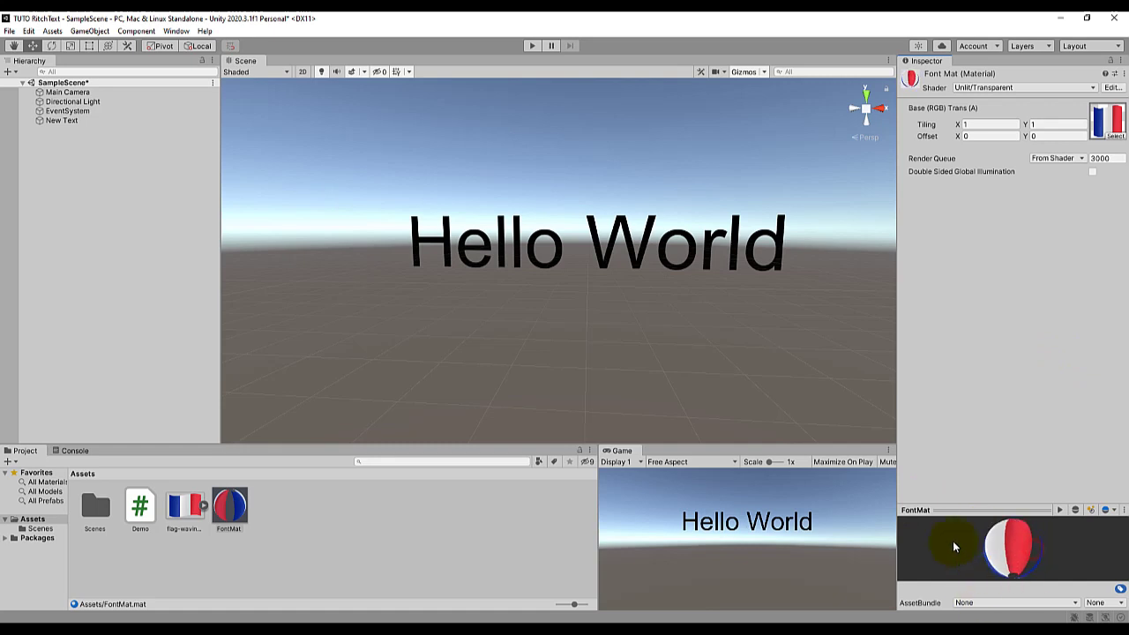
left_click(313, 494)
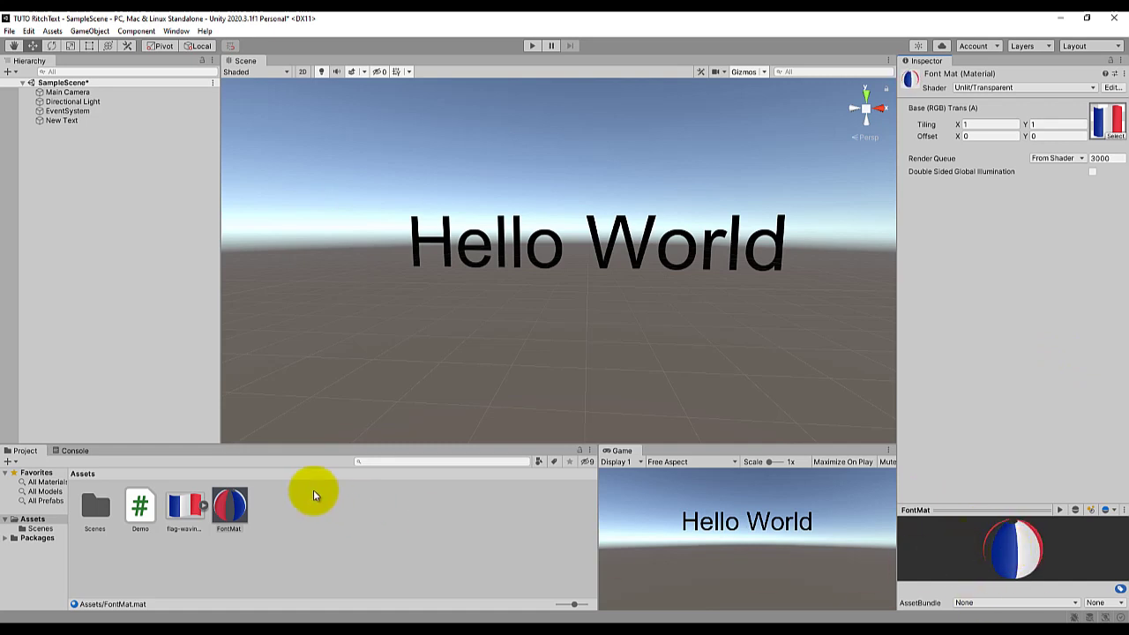
- Add a second material slot to New Text and assign FontMat to Element 1
left_click(52, 121)
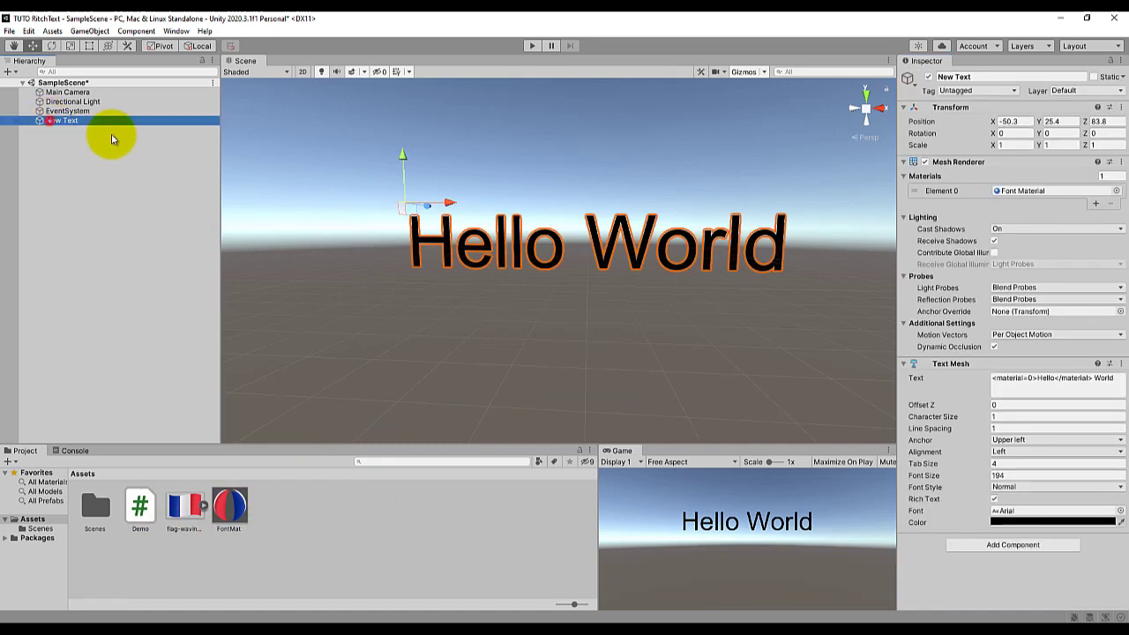
left_click(1095, 203)
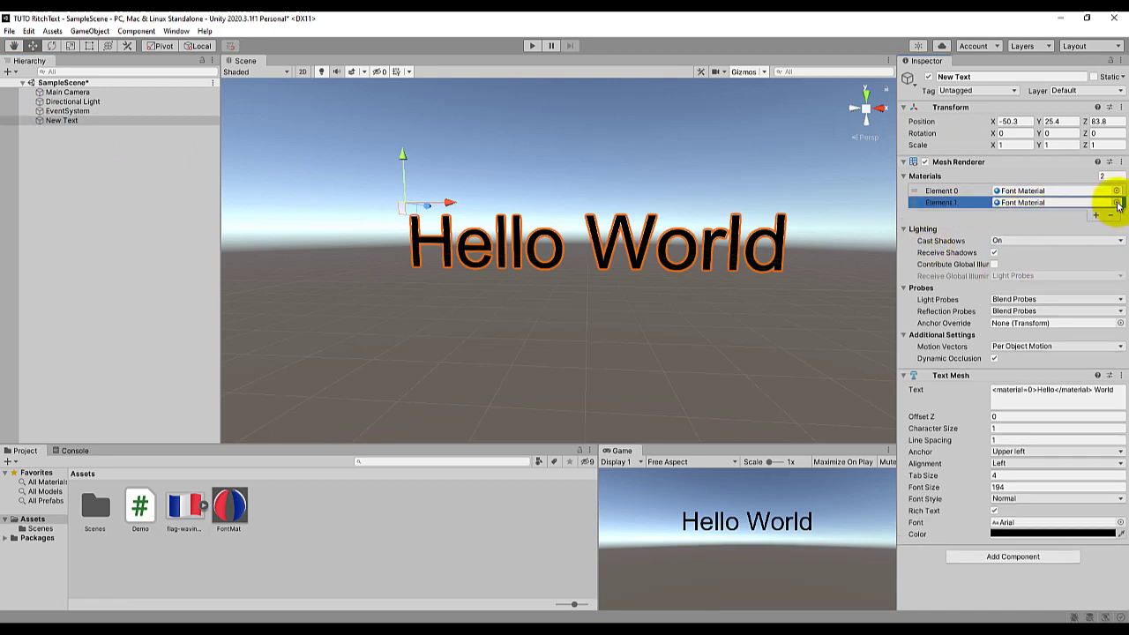
left_click(1117, 203)
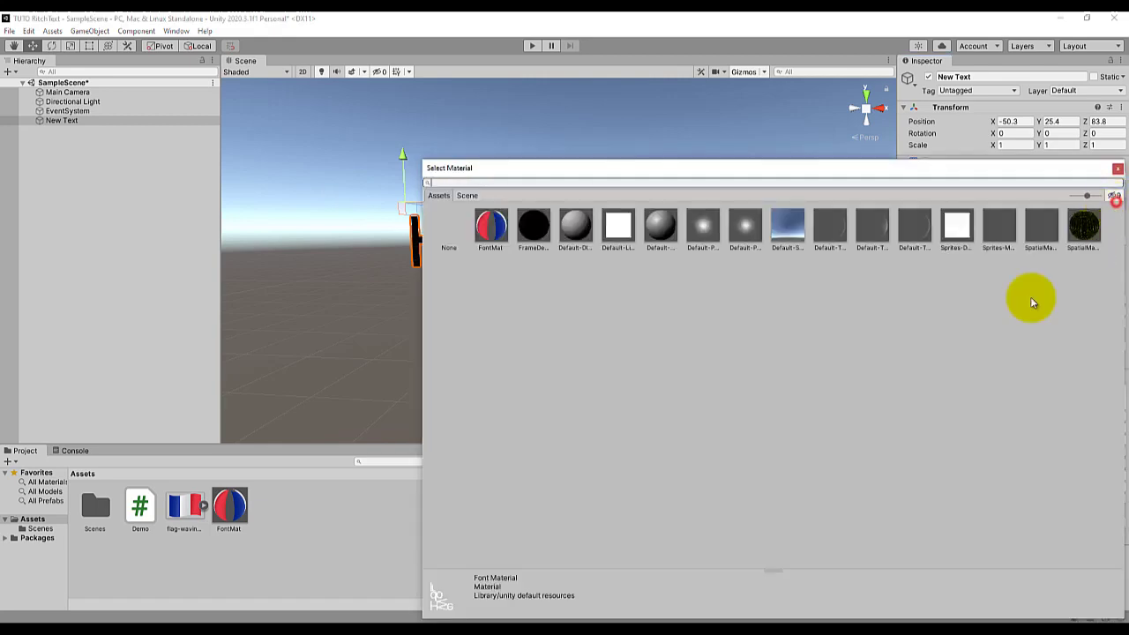
double_click(482, 247)
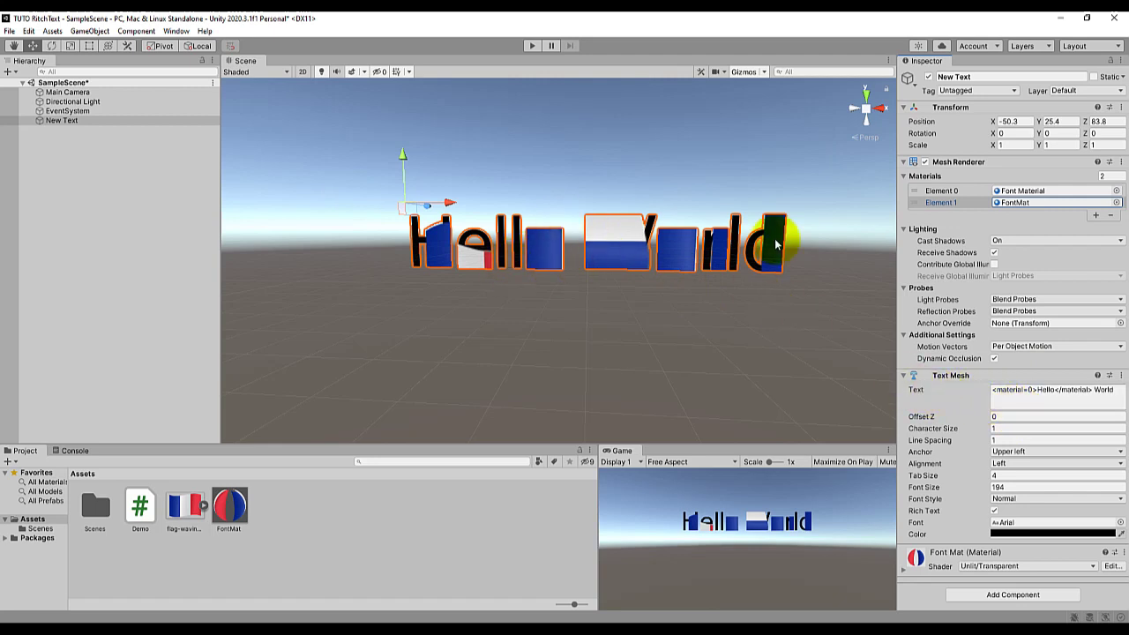
- Change Hello's tag to <material=1> so it renders with FontMat
double_click(1030, 390)
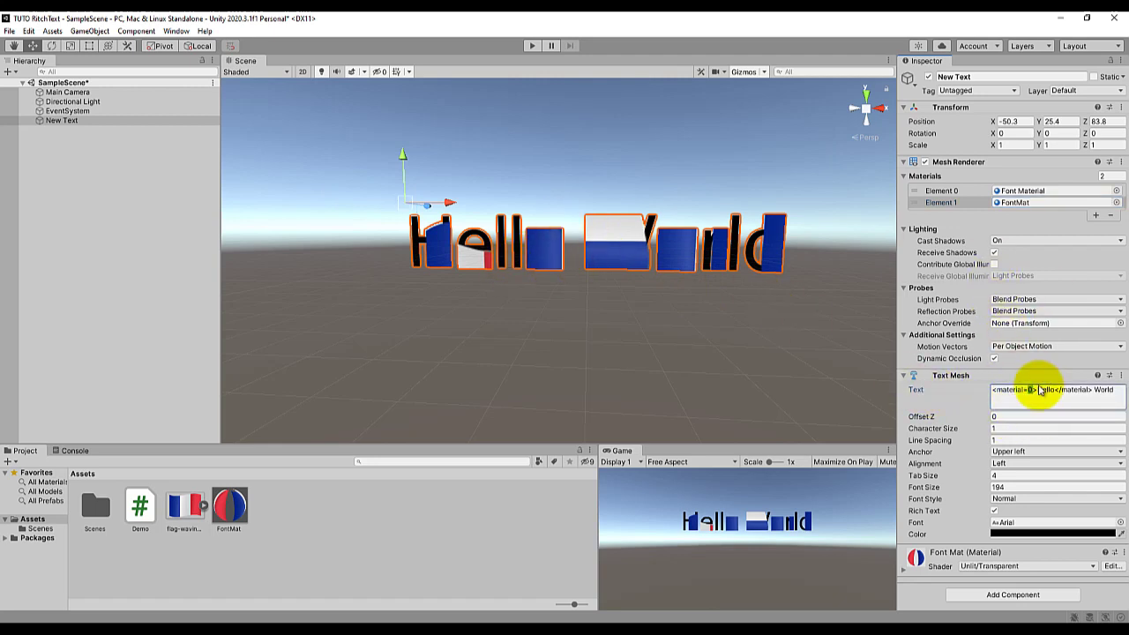
type("1")
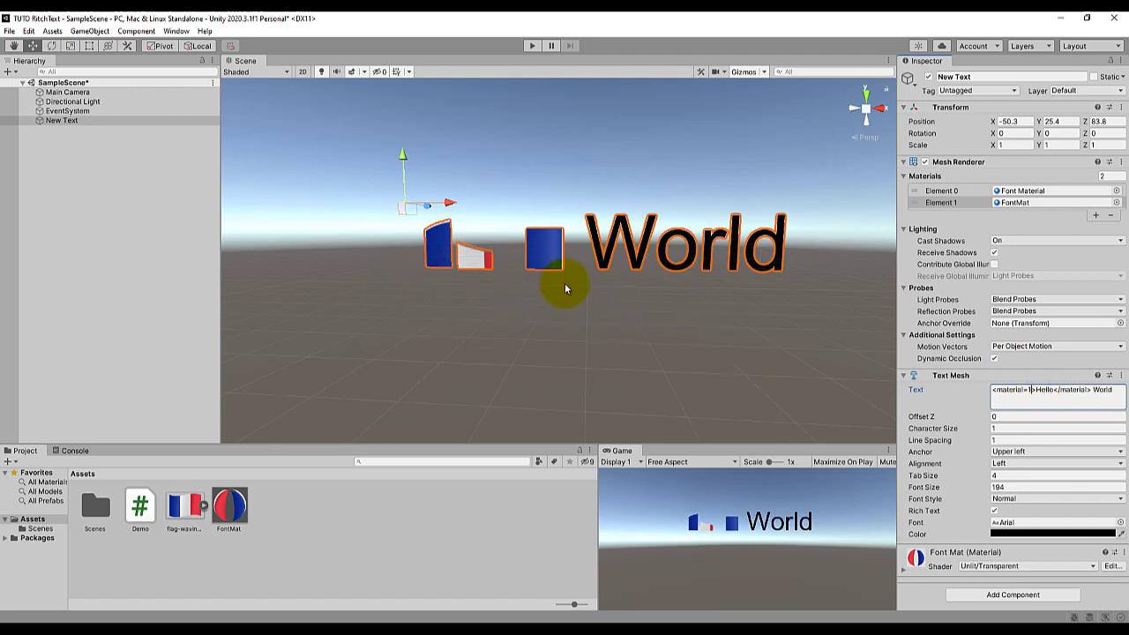
left_click(550, 341)
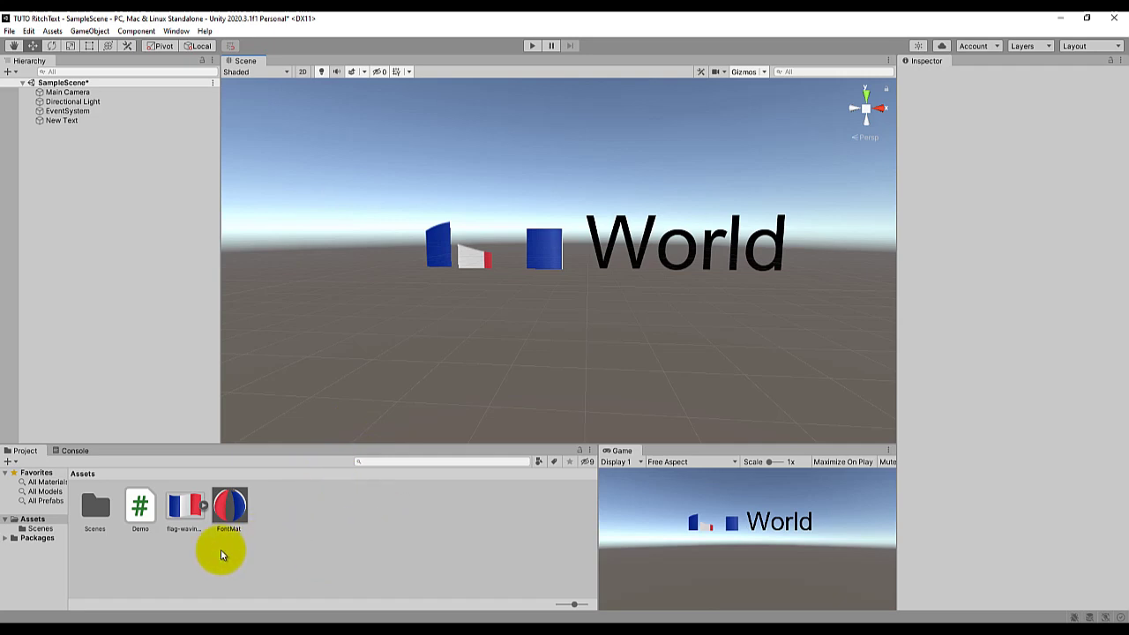
- Tweak FontMat's flag texture tiling X from New Text's inspector, trying values such as 3.44
left_click(231, 512)
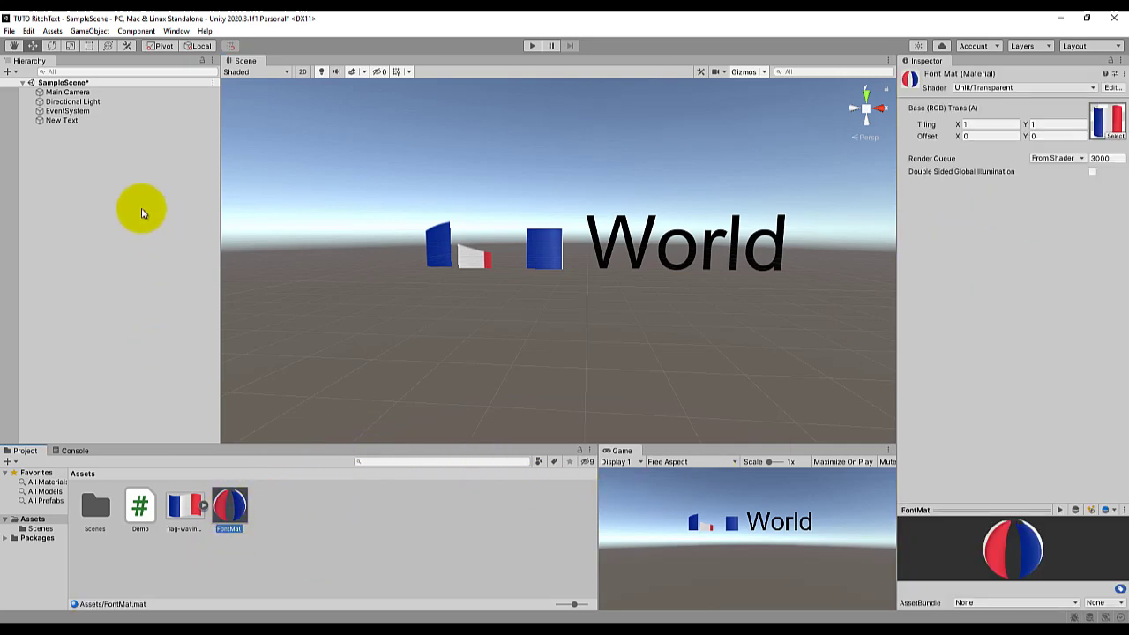
left_click(60, 121)
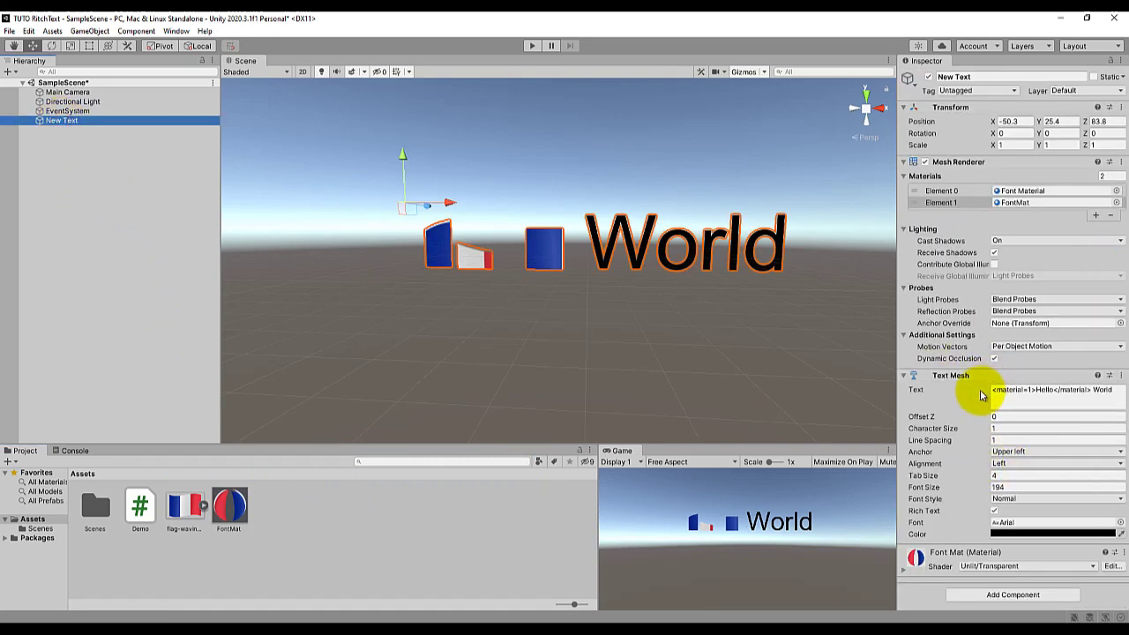
left_click(1019, 409)
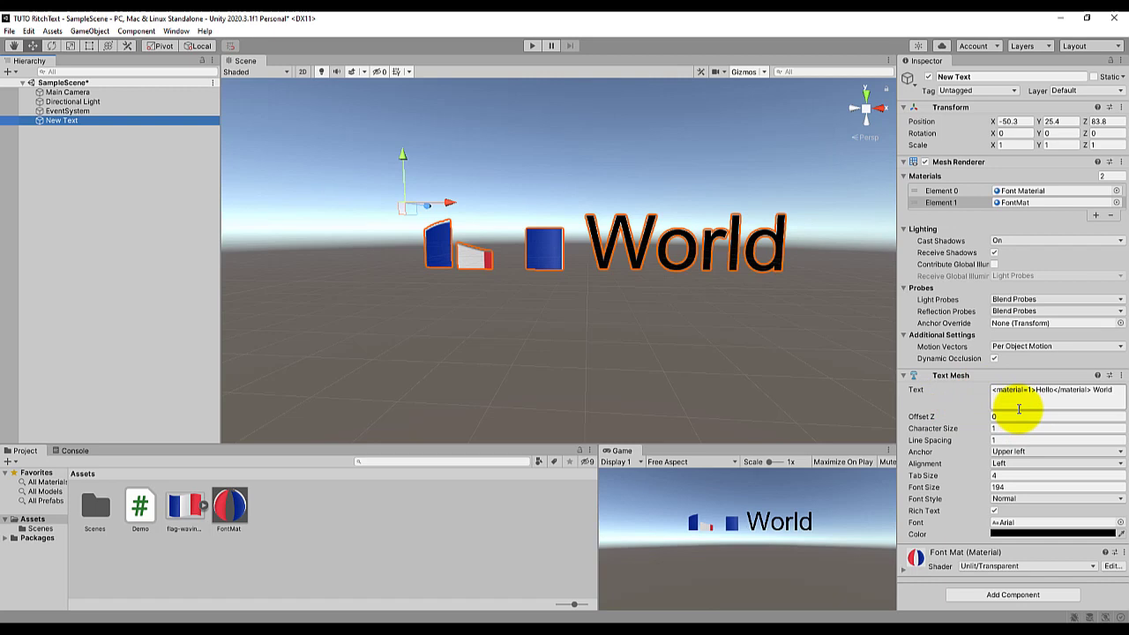
left_click(903, 568)
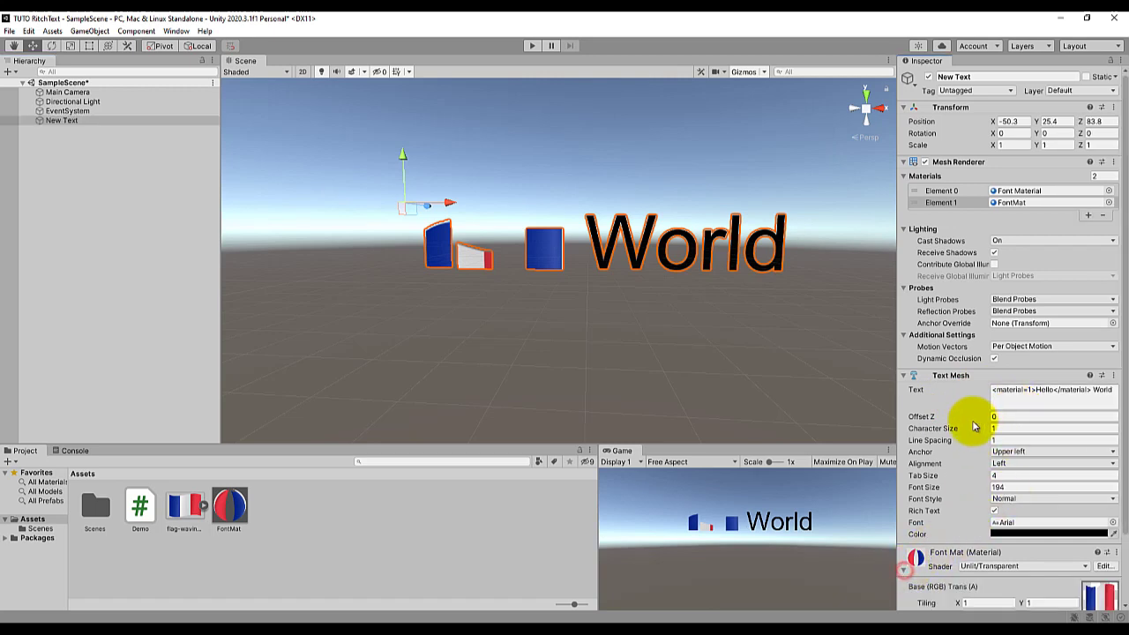
scroll(975, 427, "down", 3)
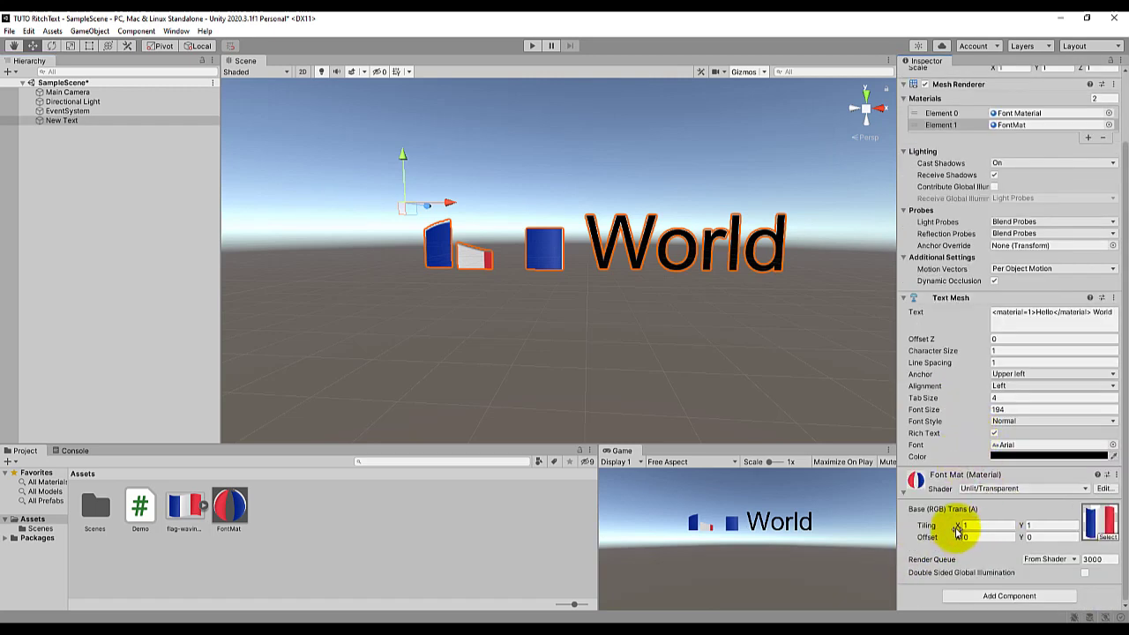
mouse_move(956, 529)
left_mouse_down()
mouse_move(1016, 530)
mouse_move(965, 527)
left_mouse_up()
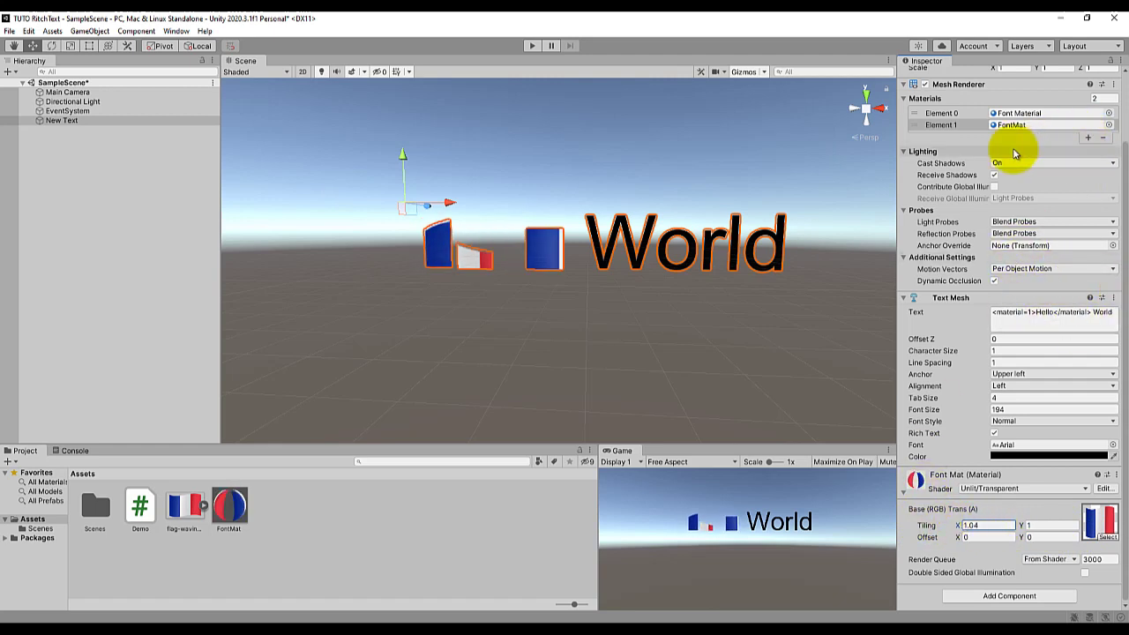
- Swap New Text's Element 1 material to Default-Line and select Hello in the text
left_click(1110, 125)
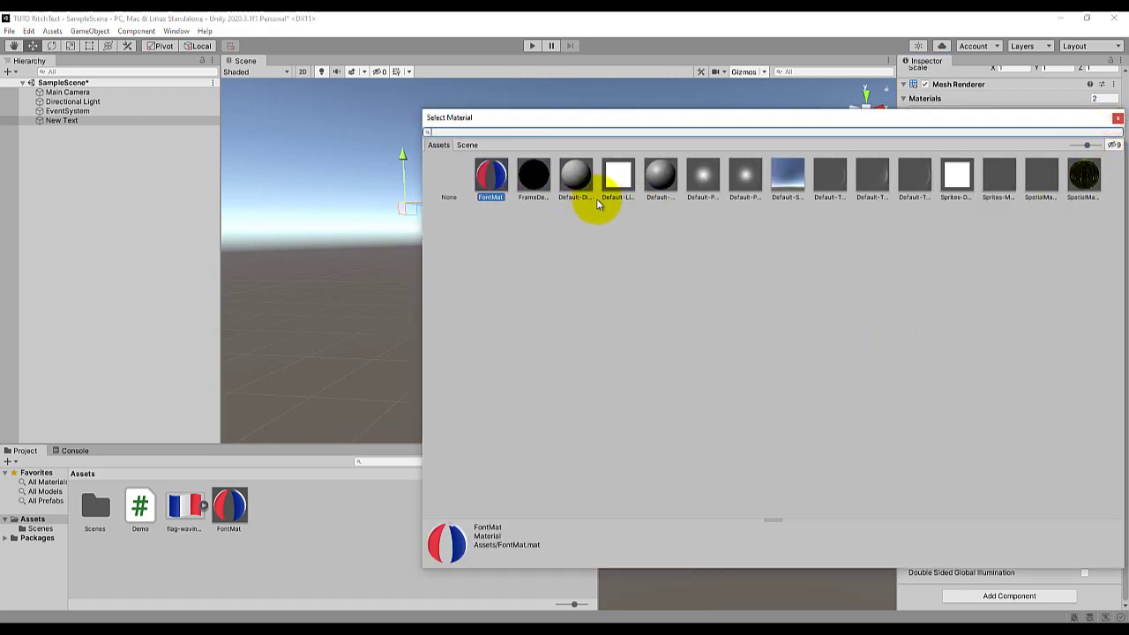
double_click(617, 179)
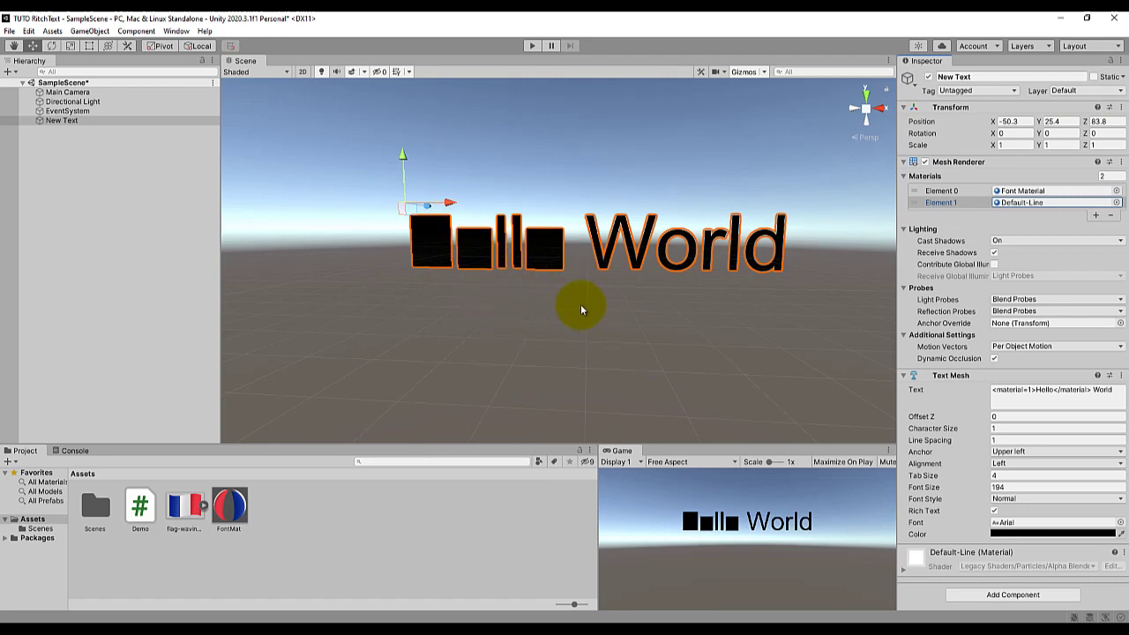
double_click(1044, 395)
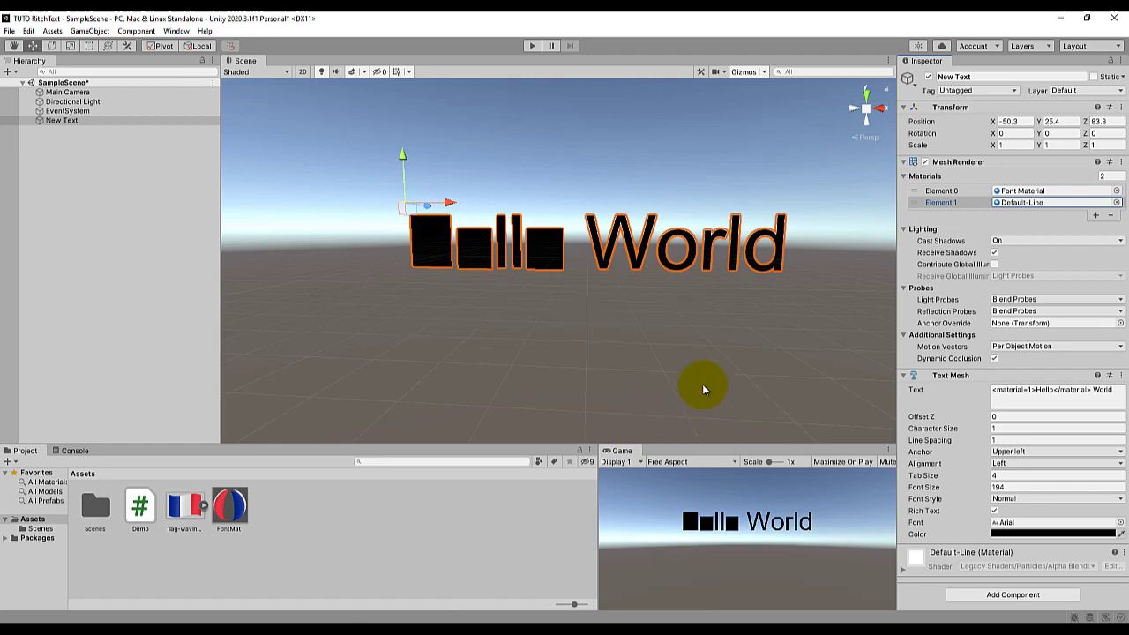
left_click(64, 120)
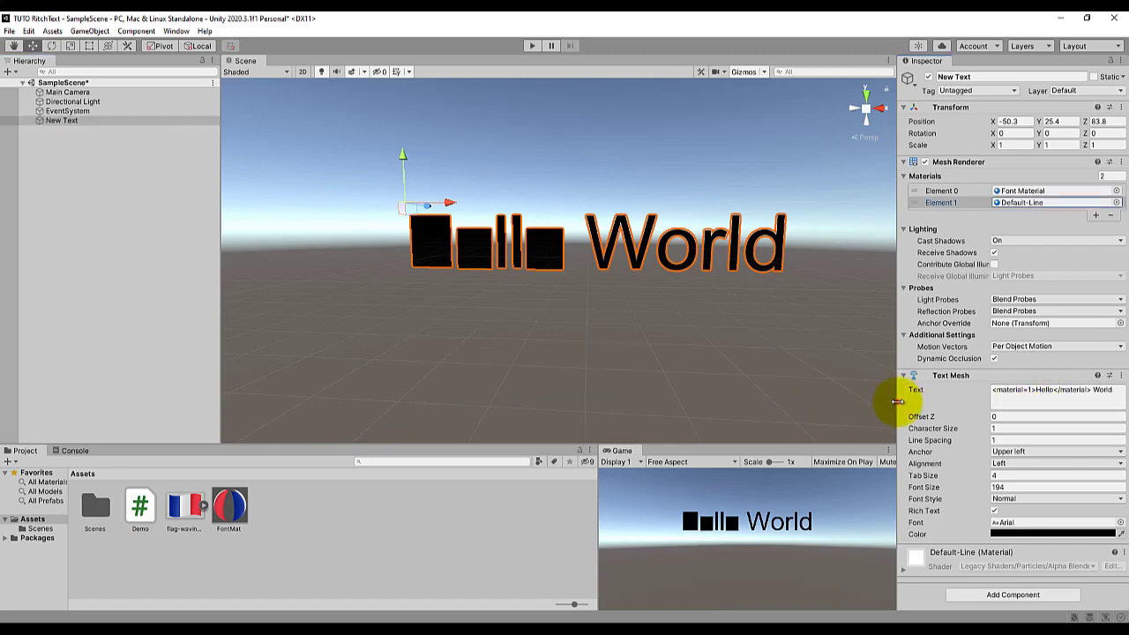
- Replace the text with '<quad material=1' and assign FontMat back as the second material
left_click_drag(894, 402, 662, 402)
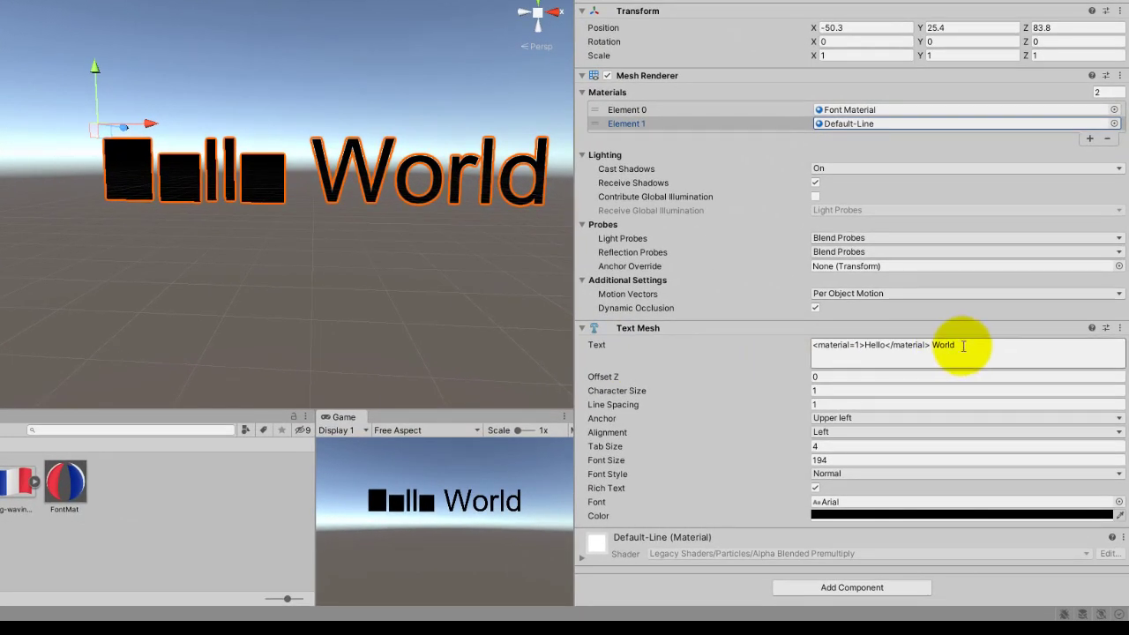
left_click(961, 344)
type("<")
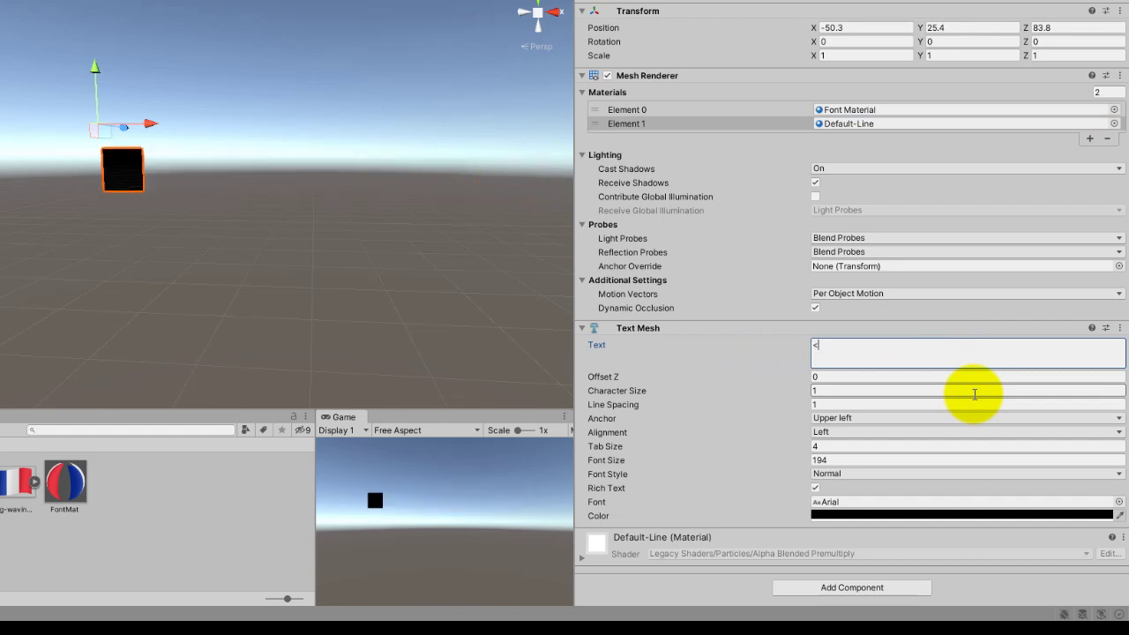
type("quad")
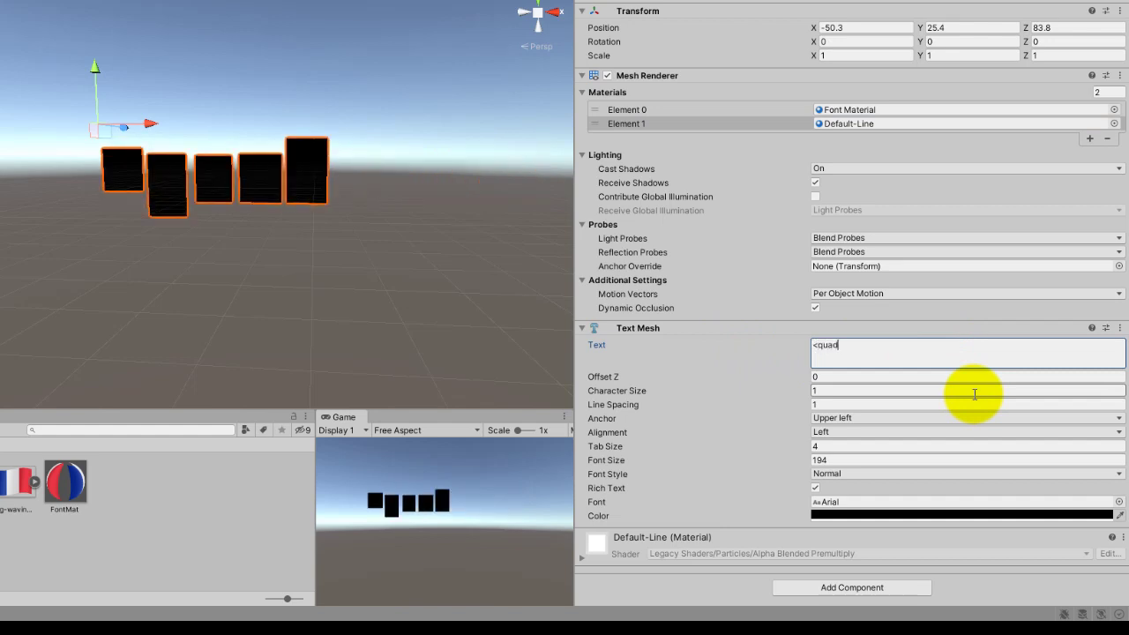
type(" material")
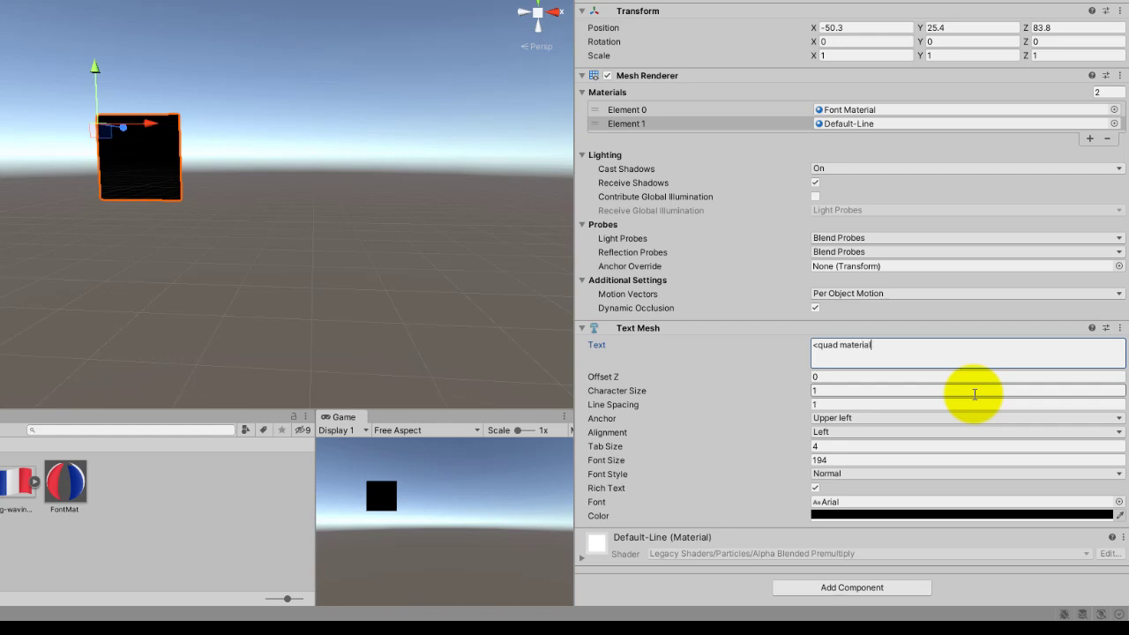
type("=1")
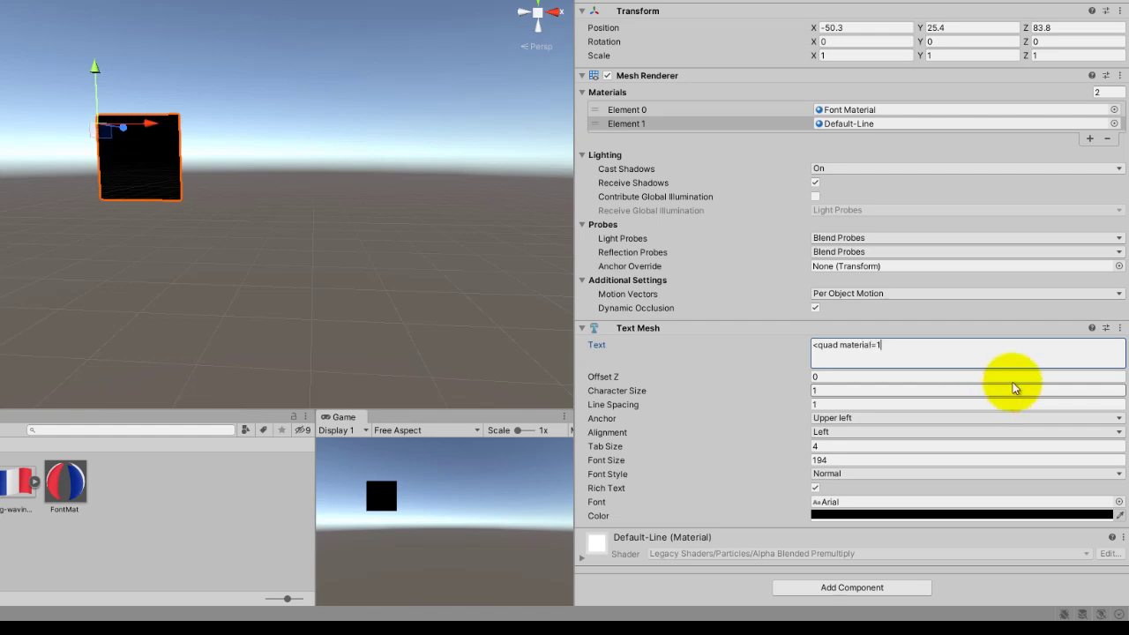
left_click_drag(87, 504, 874, 124)
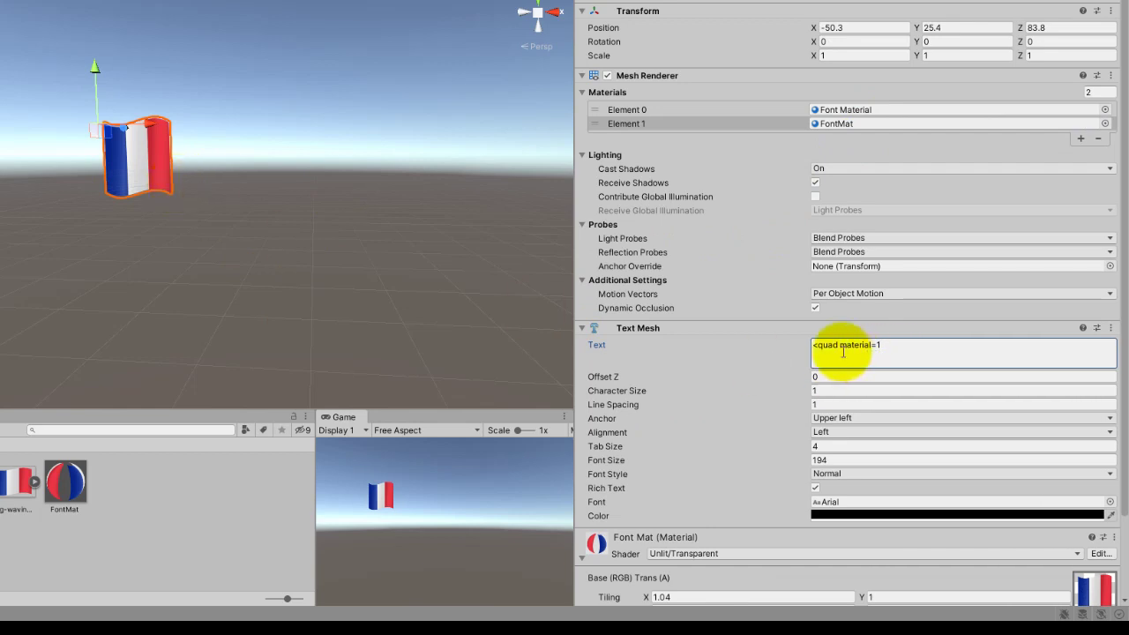
- Close the quad tag and type 'Je suis français.' after it
left_click(882, 345)
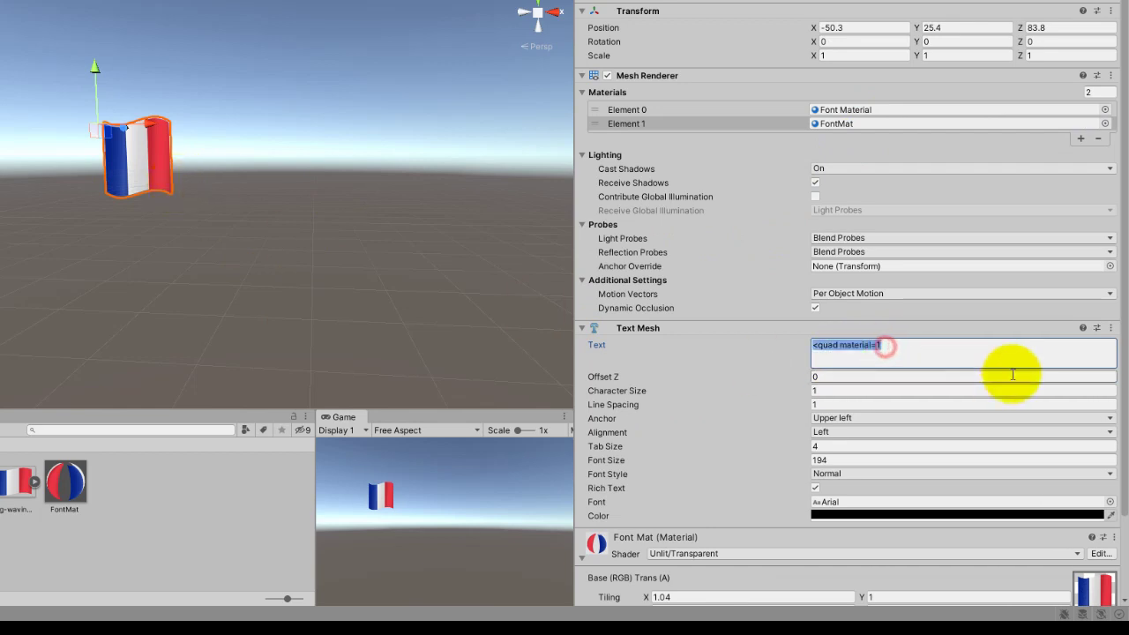
left_click(882, 346)
type(">")
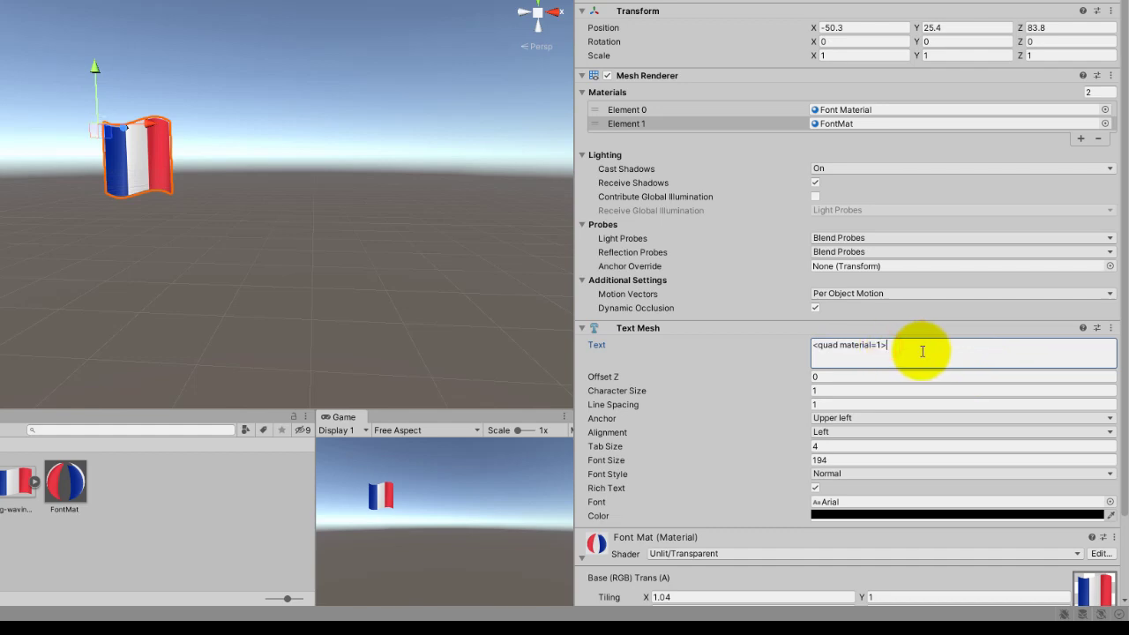
type("He")
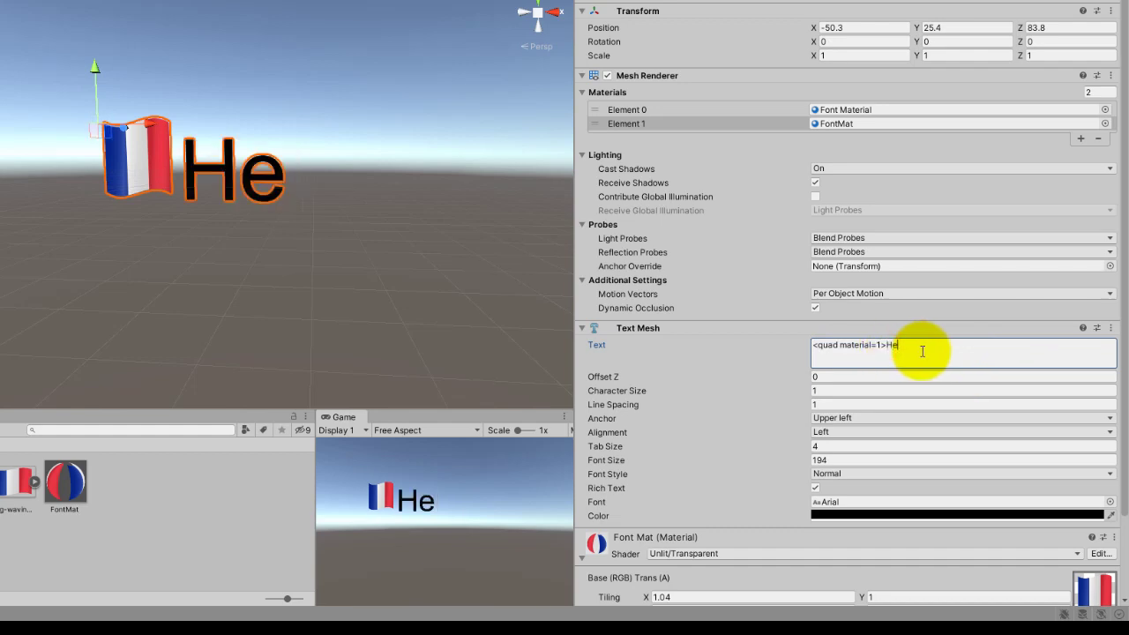
key("BackSpace")
key("BackSpace")
type("Je suis")
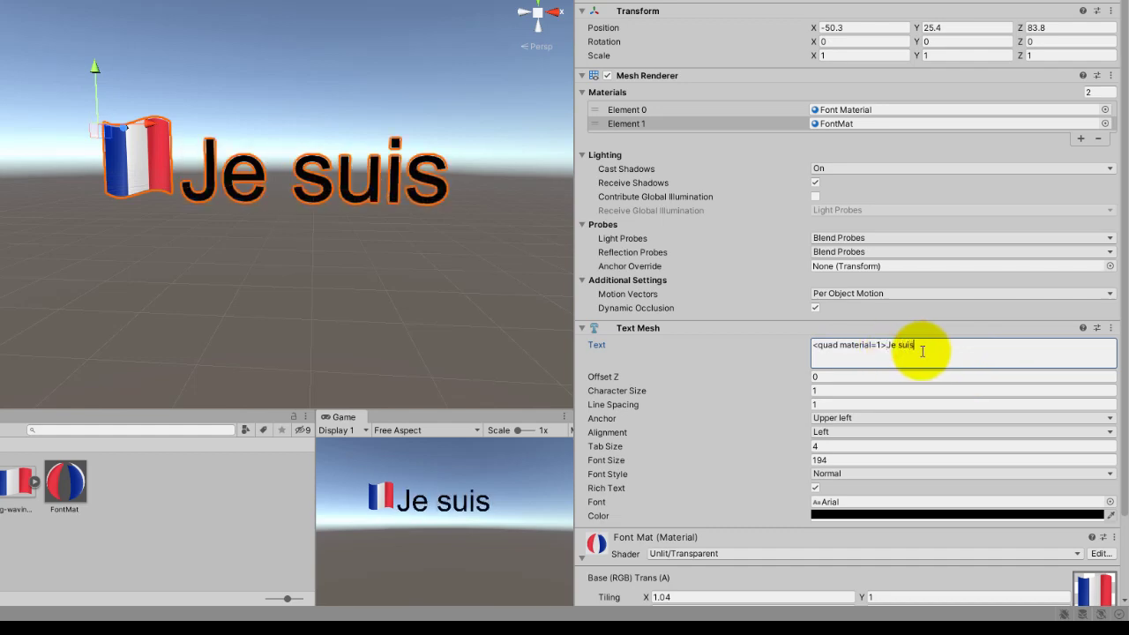
type(" françai")
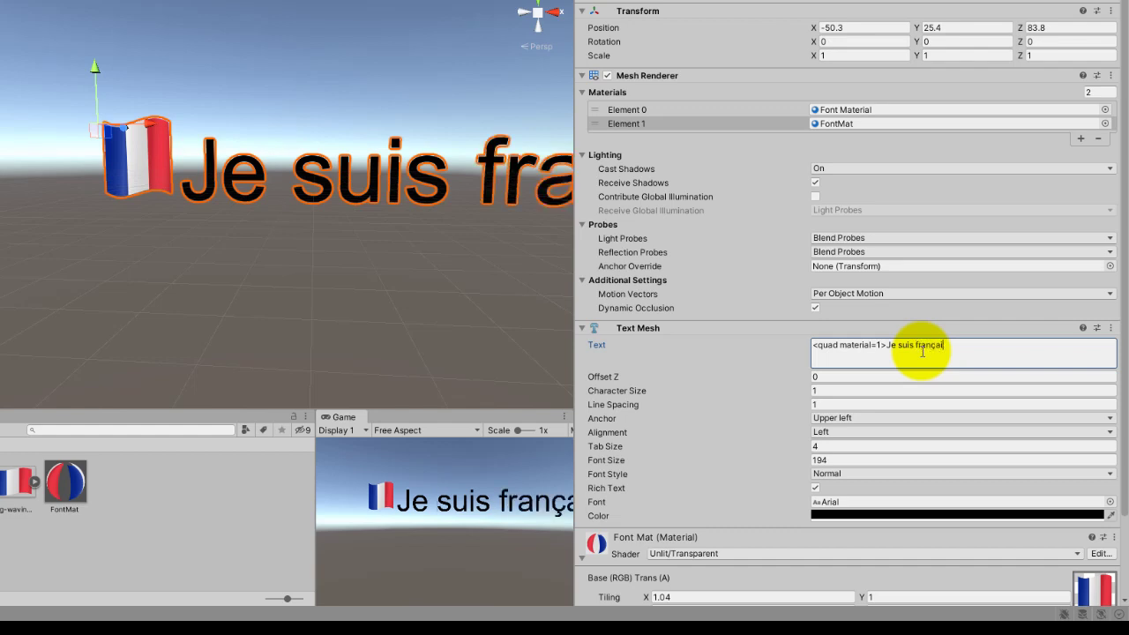
type("s.")
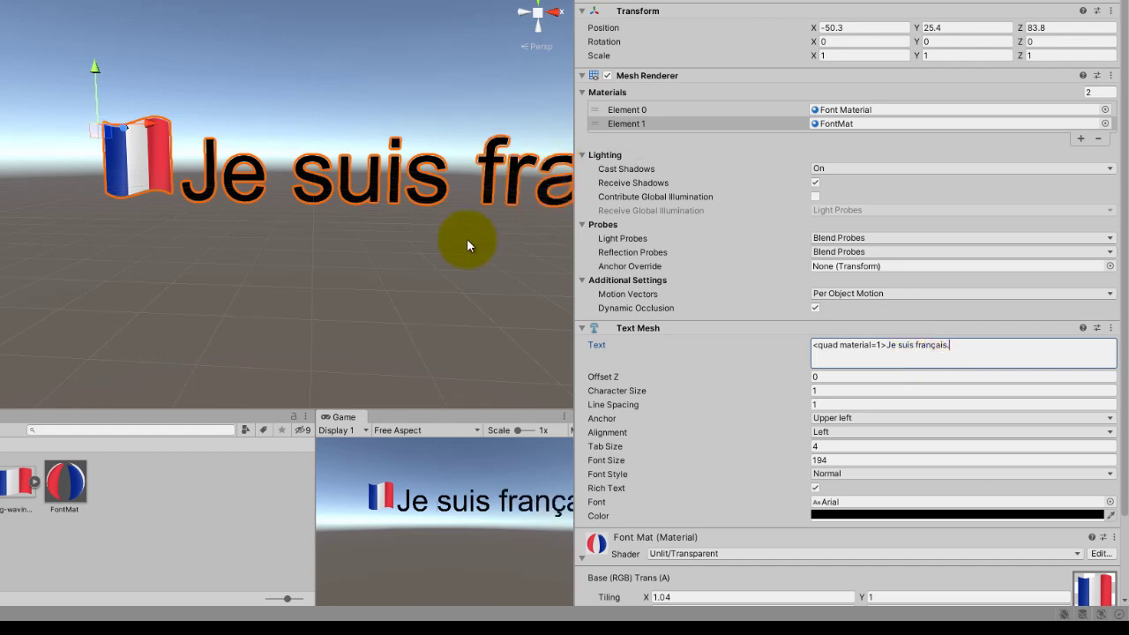
- Zoom out and orbit the Scene view to frame the flag icon and 'Je suis français.'
scroll(263, 194, "down", 2)
middle_click_drag(403, 239, 328, 234)
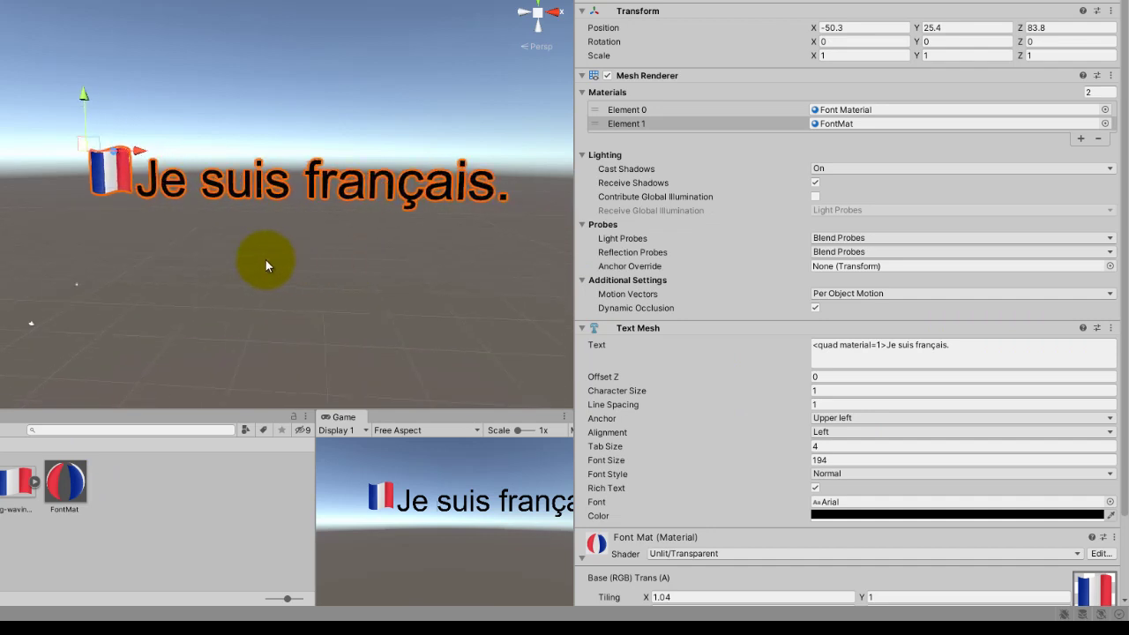
mouse_move(266, 259)
right_mouse_down()
mouse_move(457, 258)
mouse_move(421, 269)
right_mouse_up()
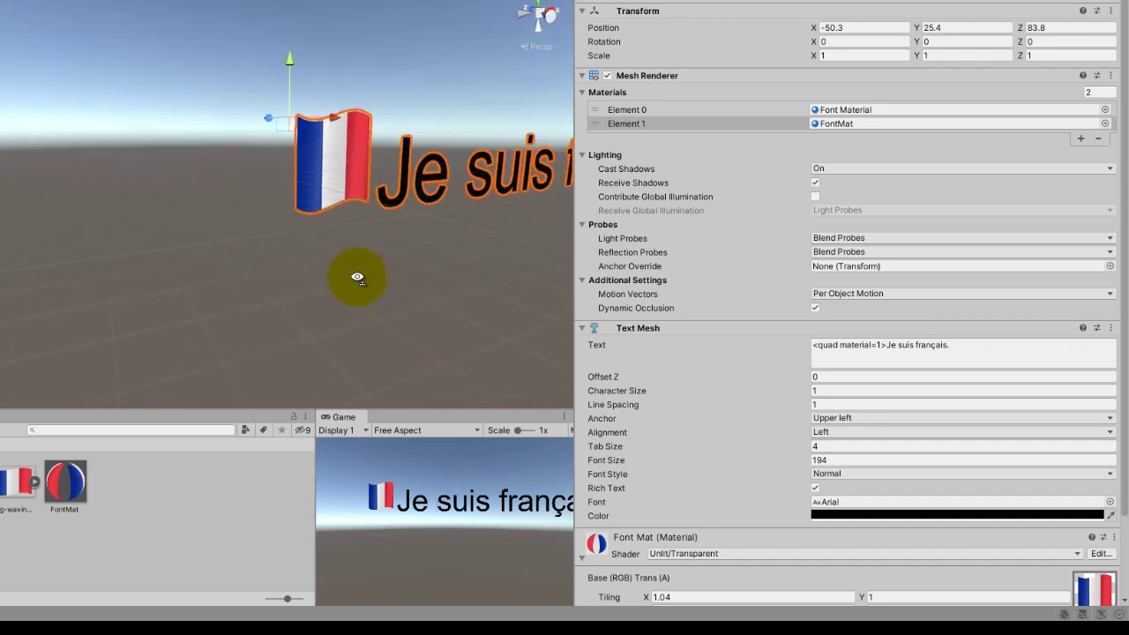
middle_click_drag(420, 269, 394, 284)
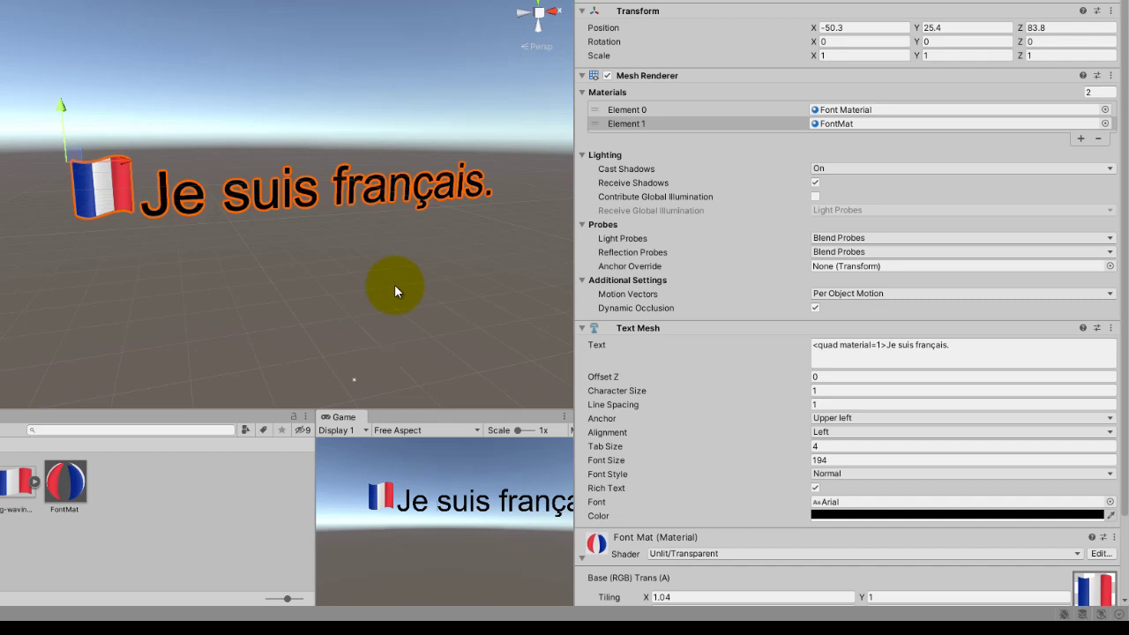
- Edit the quad tag's material index and add a size=20 attribute
double_click(878, 345)
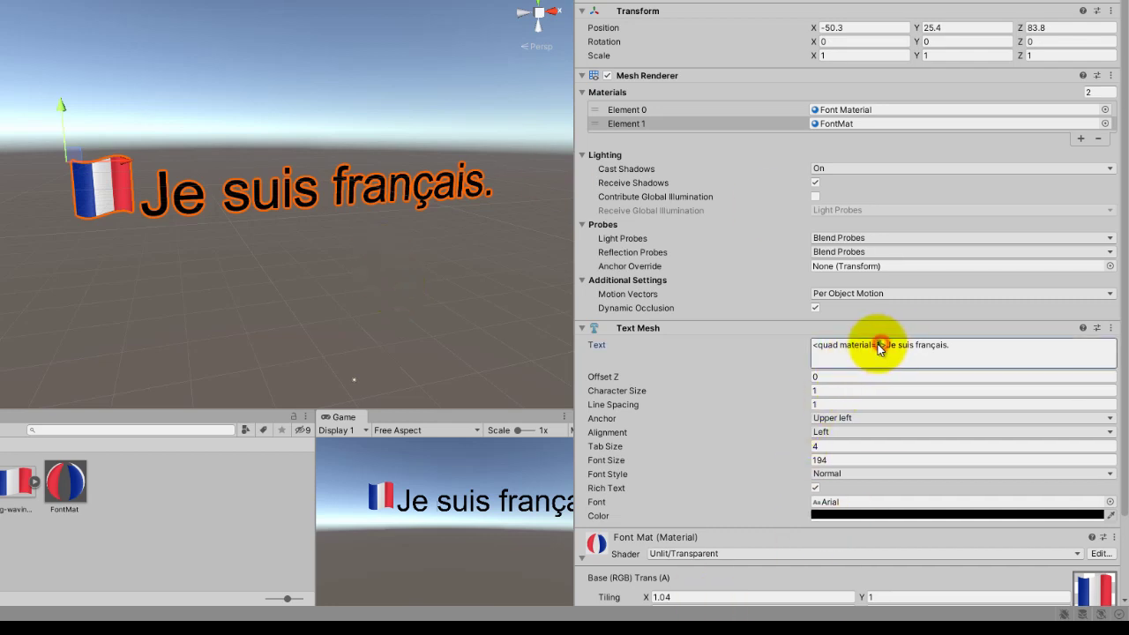
type("0")
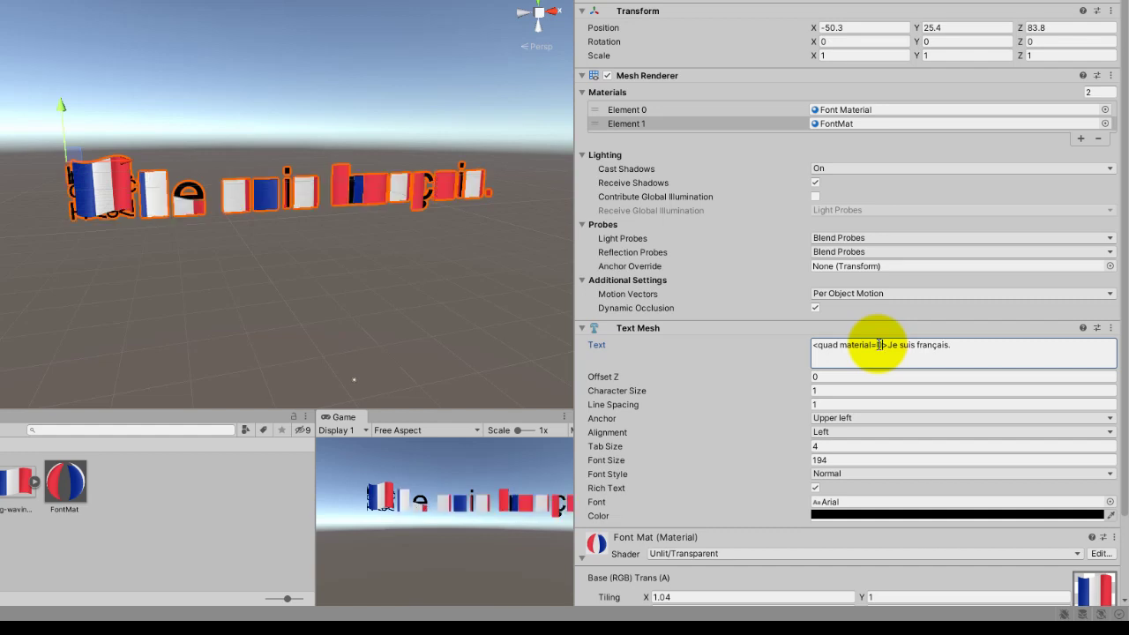
type("1")
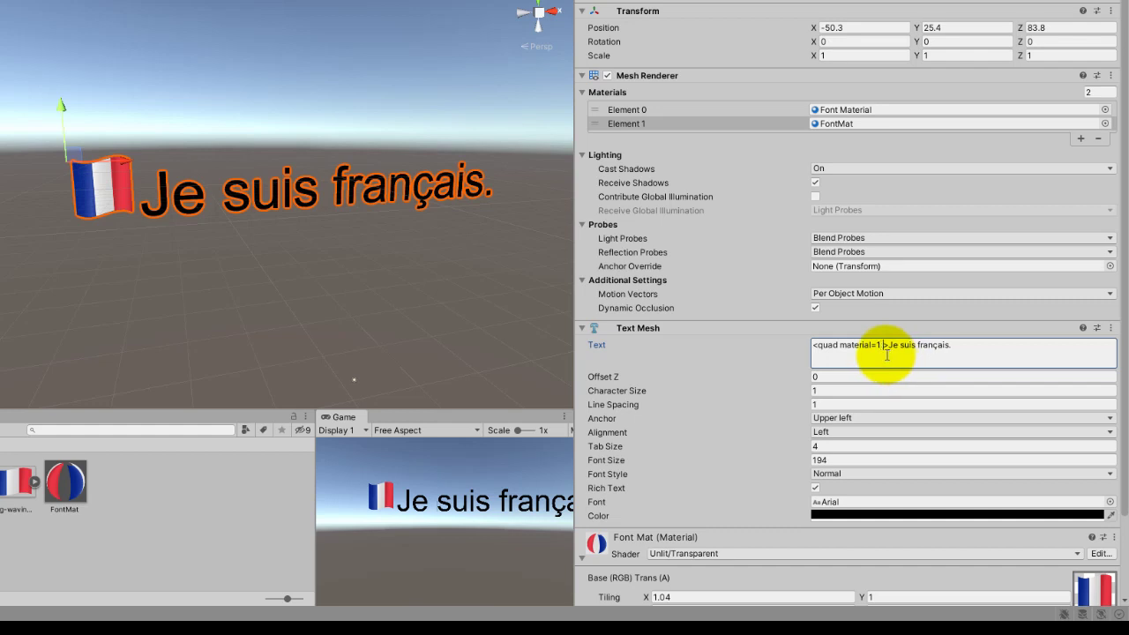
type("si")
type("ze=20")
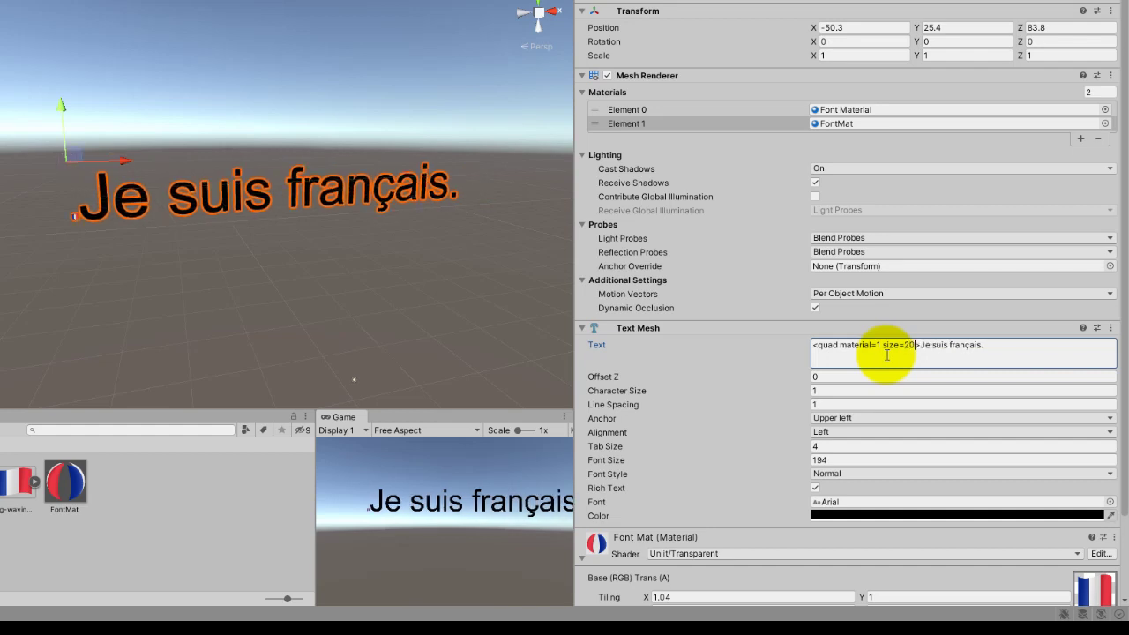
- Try quad sizes 500, 800, 80 and 100, then set size=200 with x=0.1 y=0.1
key("BackSpace")
key("BackSpace")
type("500")
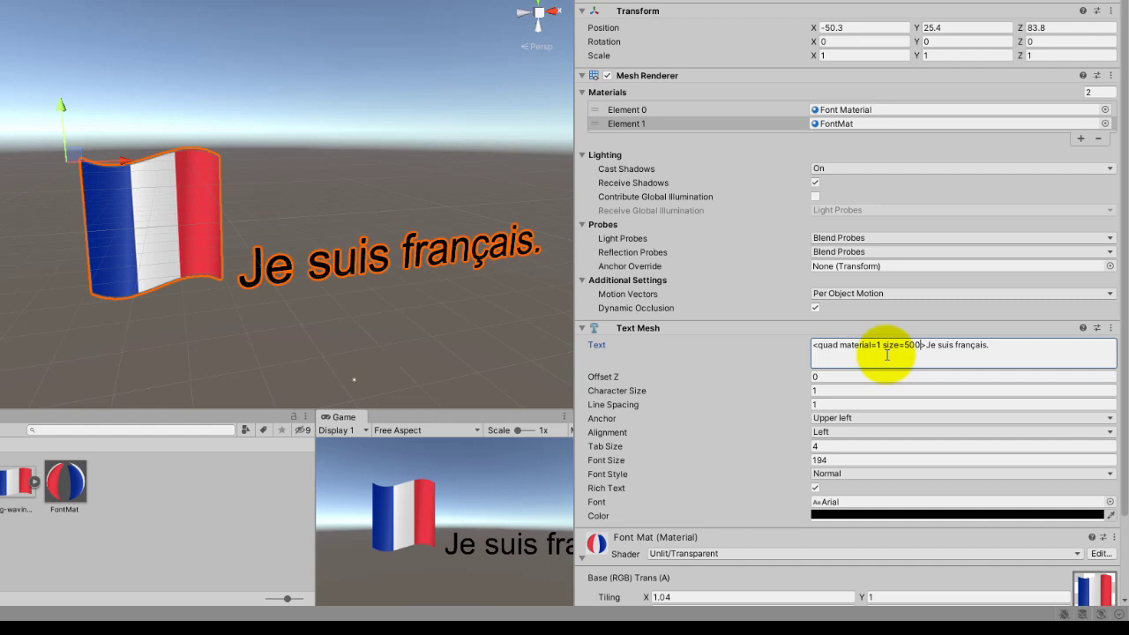
key("BackSpace")
key("BackSpace")
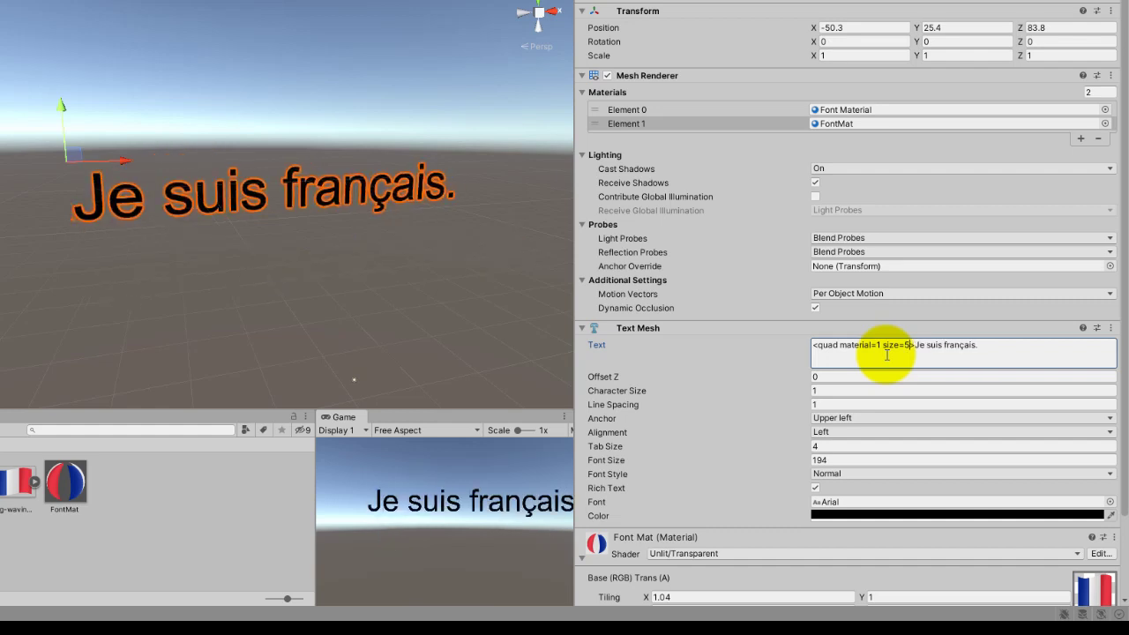
key("BackSpace")
type("800")
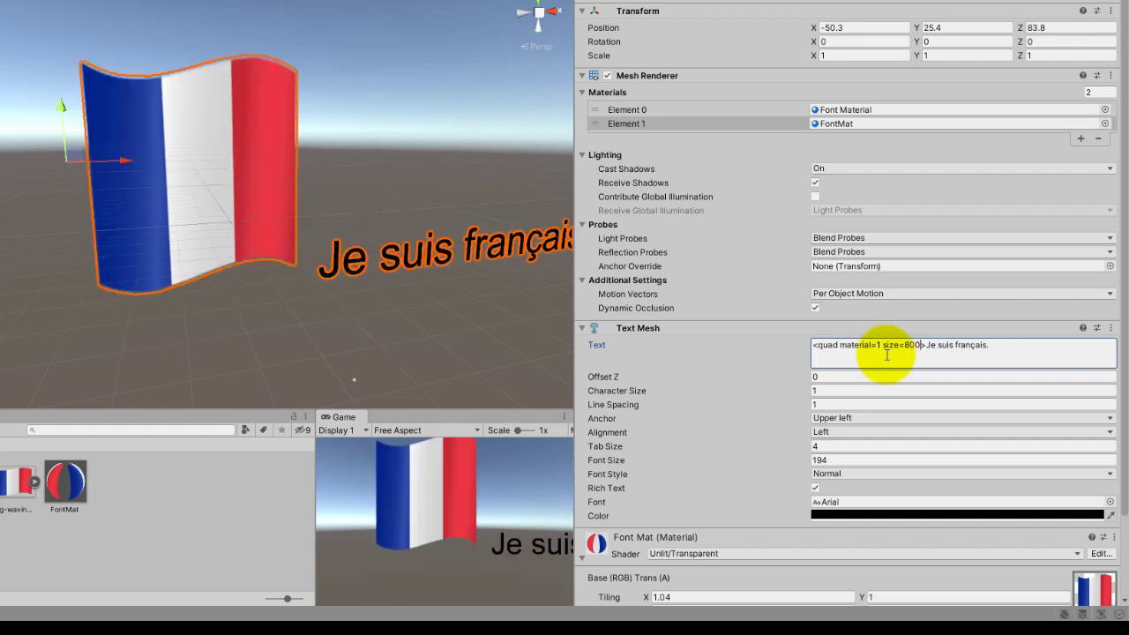
key("BackSpace")
key("BackSpace")
key("BackSpace")
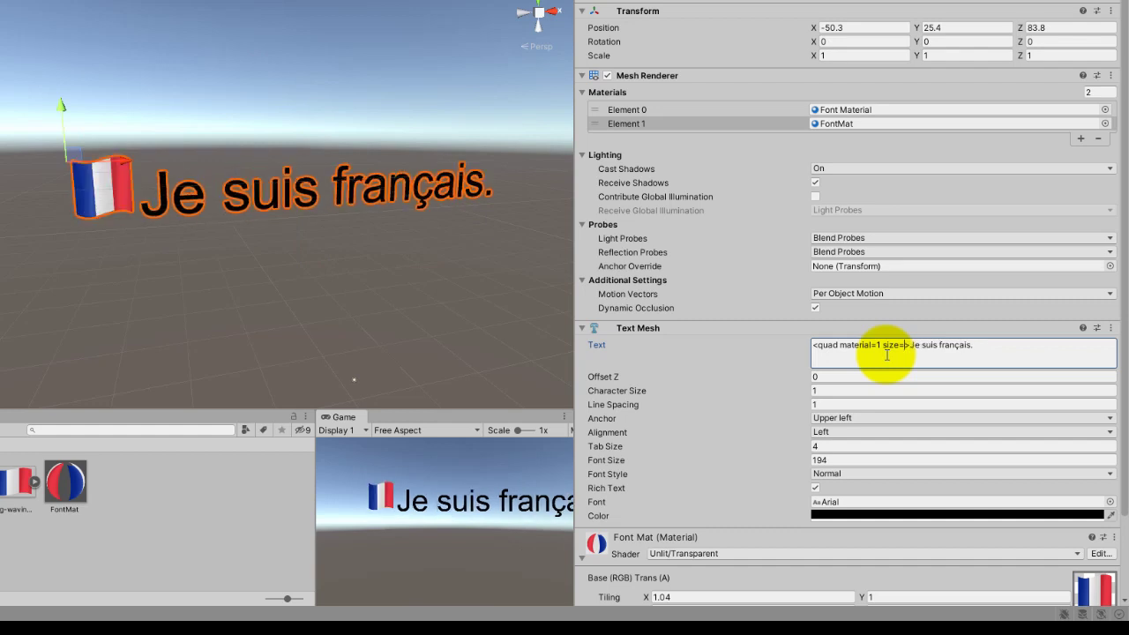
type("100")
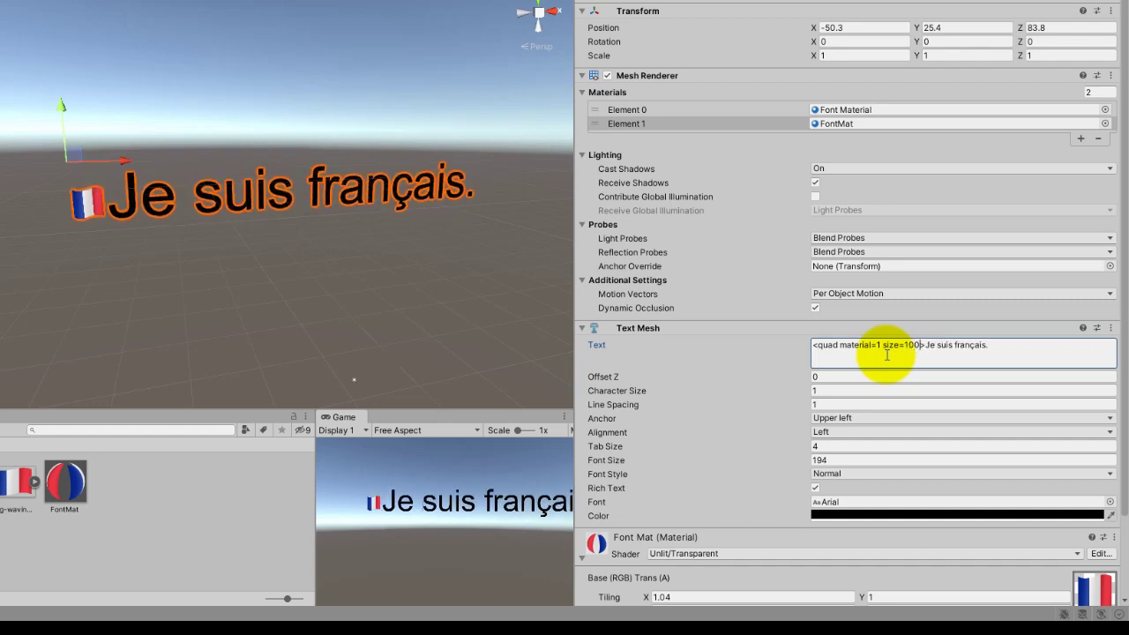
key("BackSpace")
type("200")
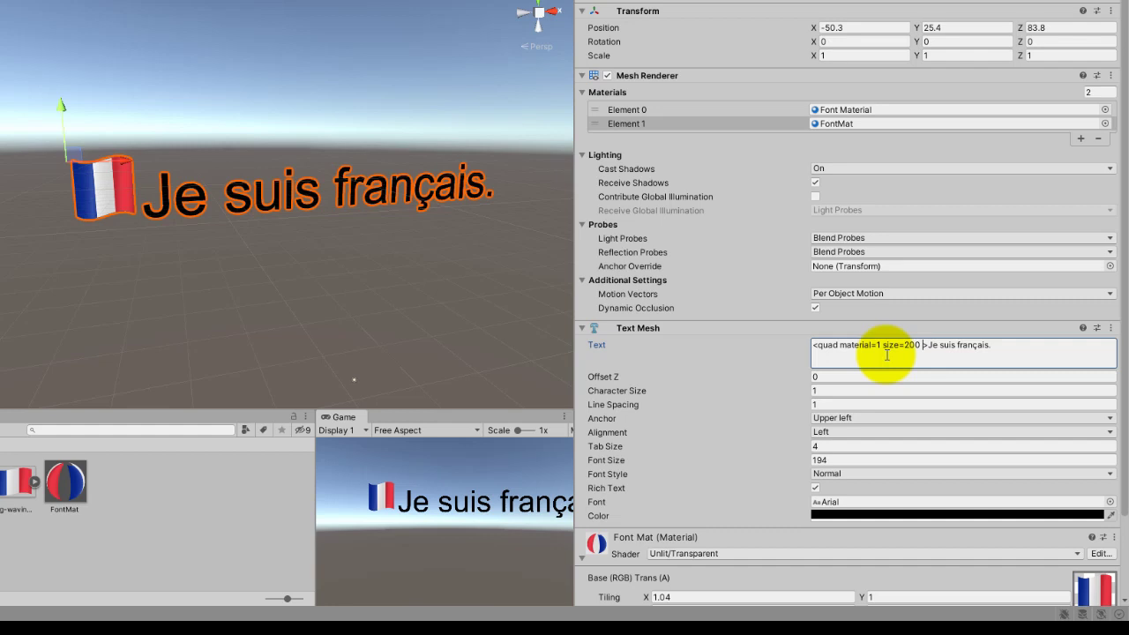
type(" x")
type("=0.1")
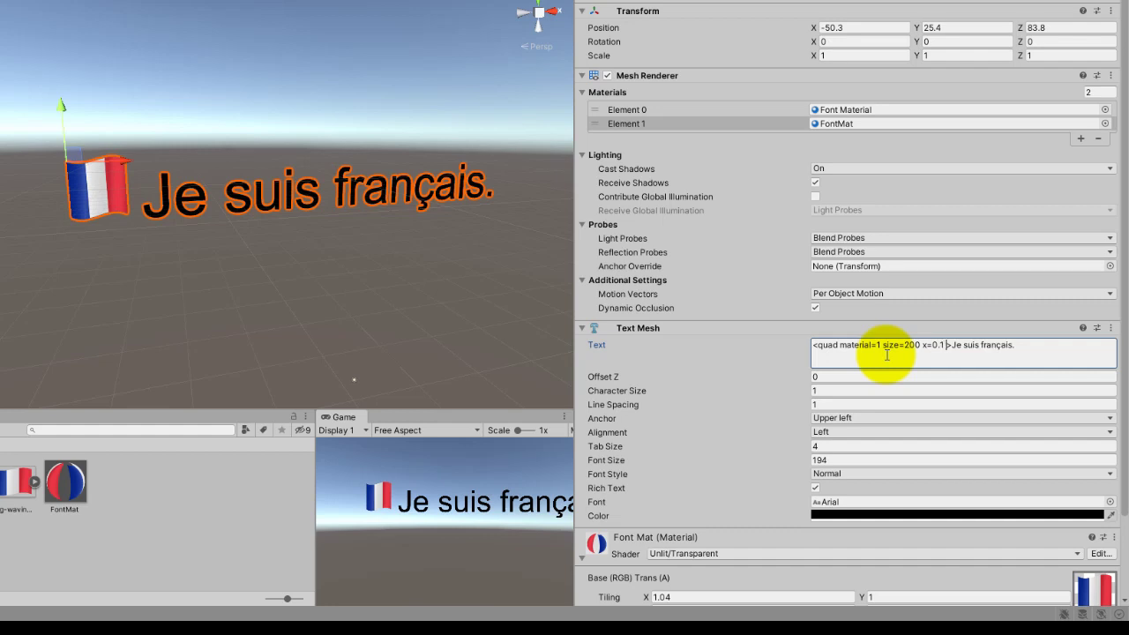
type(" y=0.1")
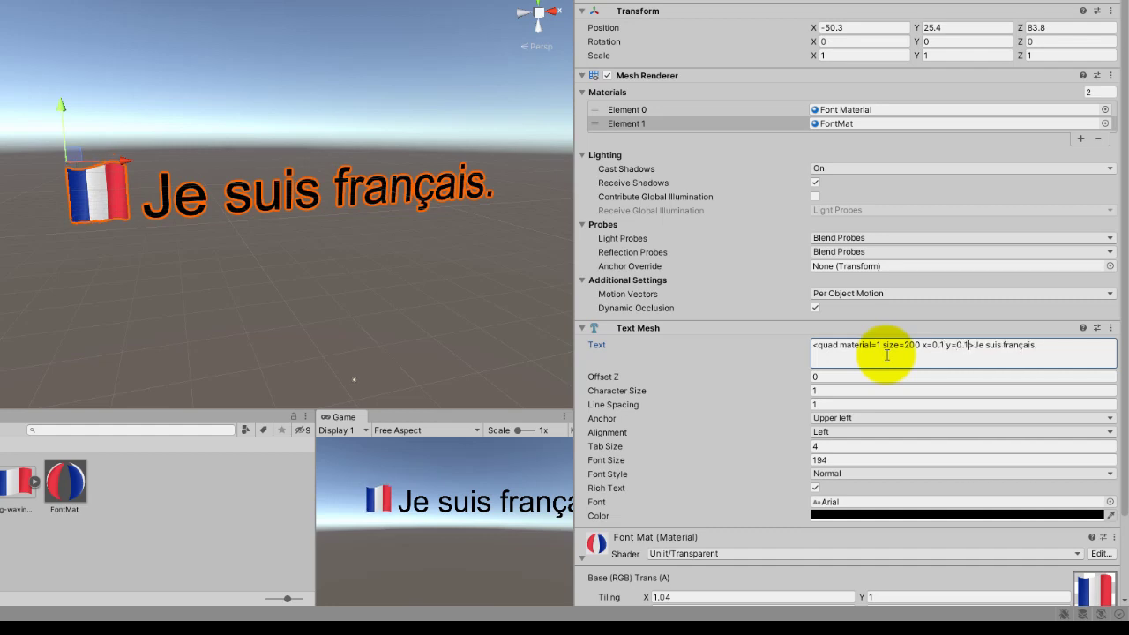
- Test quad y offsets 0.5 and 0.2, settle on y=0.1, and add width=0.5
key("BackSpace")
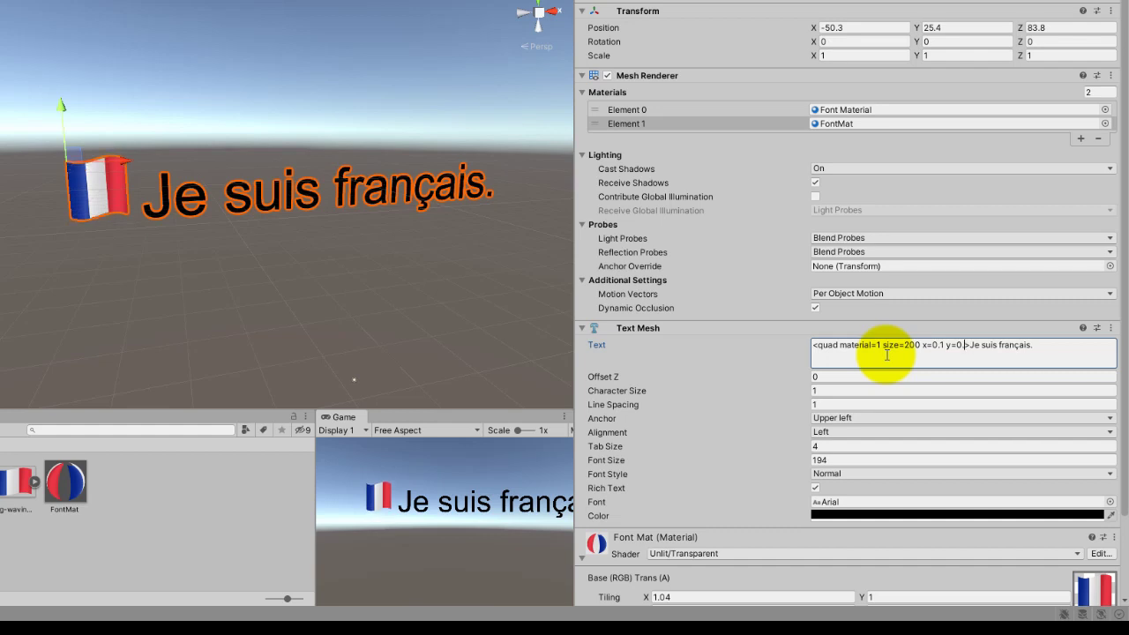
type("5")
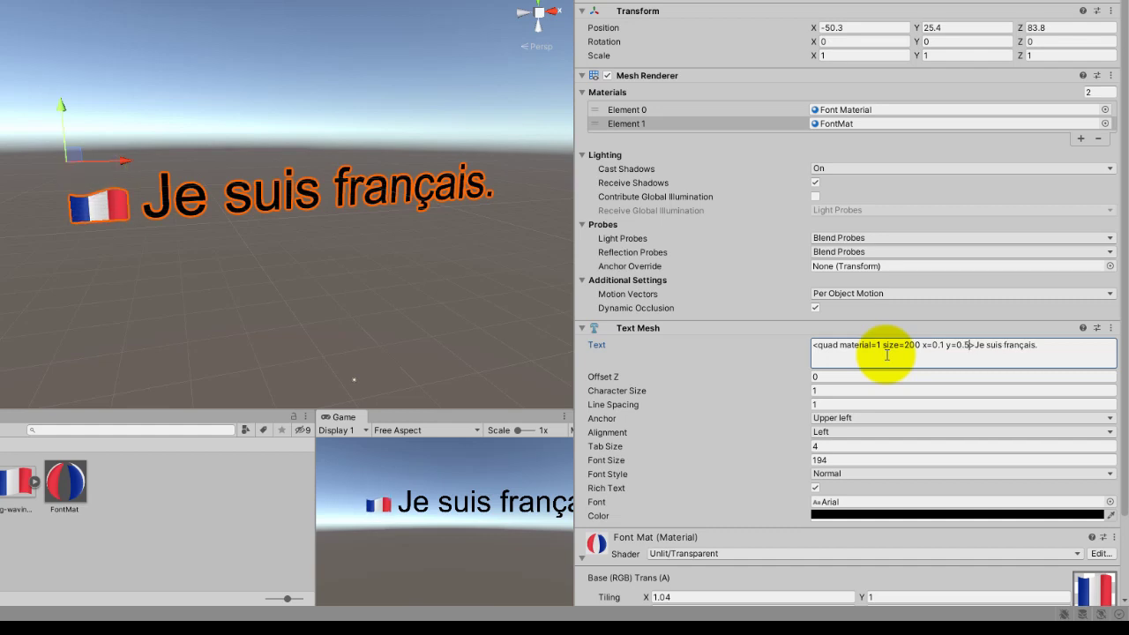
key("BackSpace")
type("2")
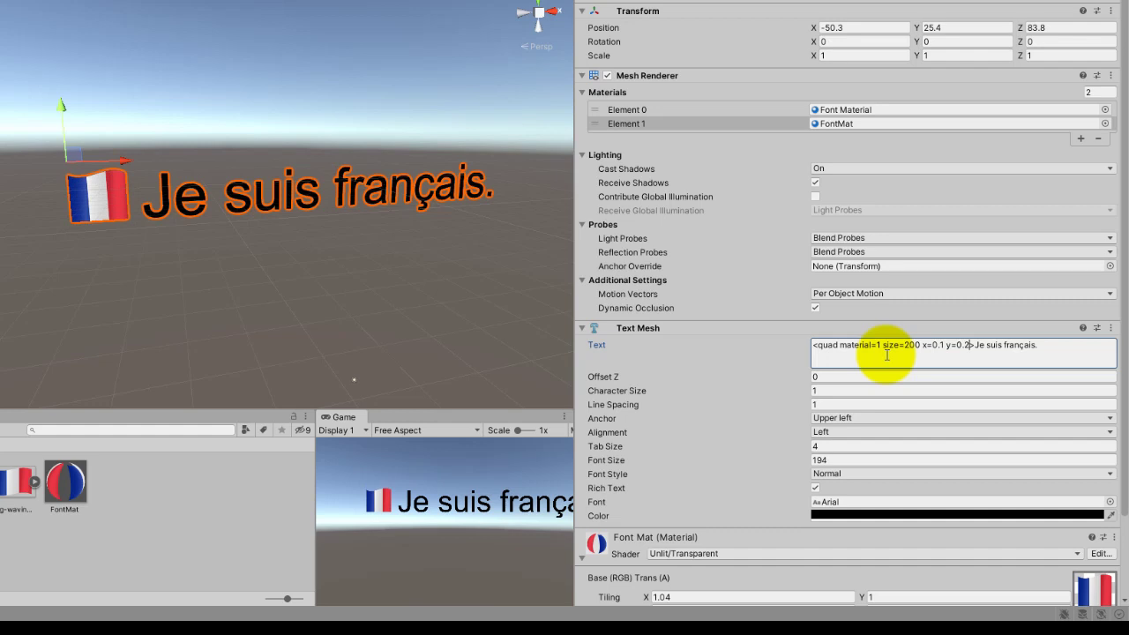
key("BackSpace")
type("1")
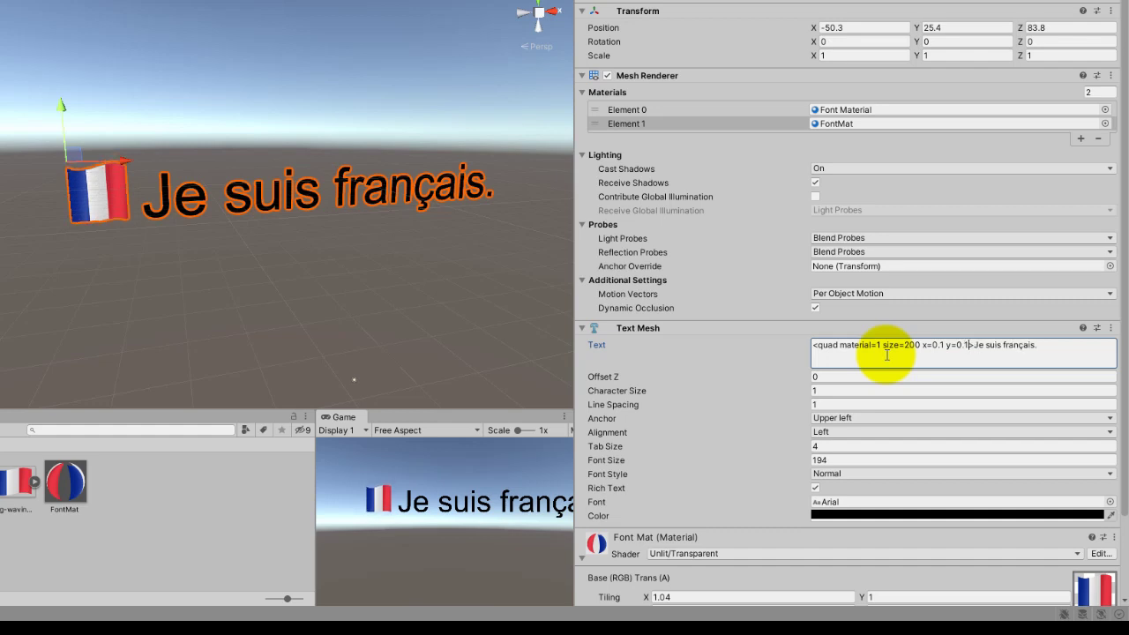
type(" wi")
type("dth")
key("BackSpace")
key("BackSpace")
key("BackSpace")
type("t")
type("h")
key("BackSpace")
key("BackSpace")
key("BackSpace")
type("idth")
type("=0.5")
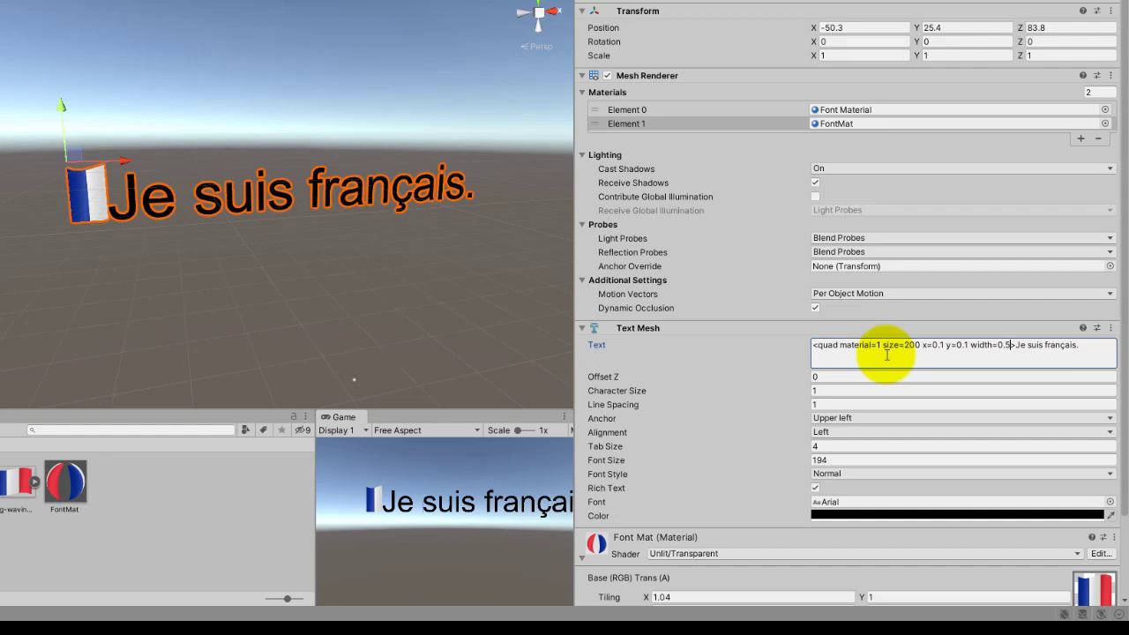
- Try quad tag widths of 1, 2 and 1.5, adding height=1 to the tag
key("BackSpace")
key("BackSpace")
key("BackSpace")
type("1")
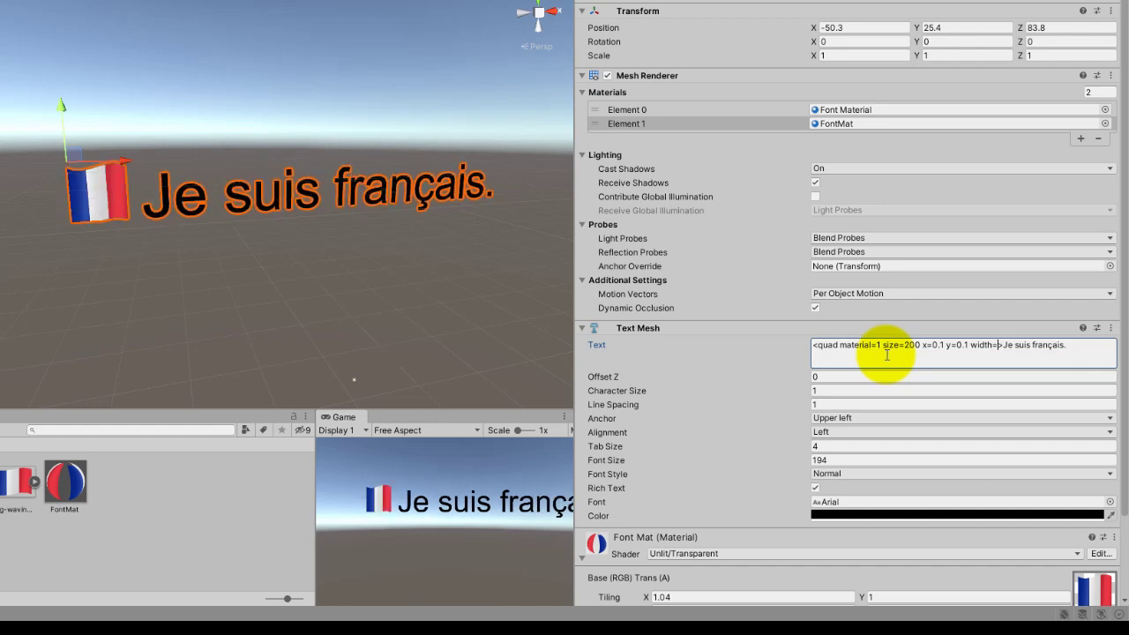
key("BackSpace")
type("2")
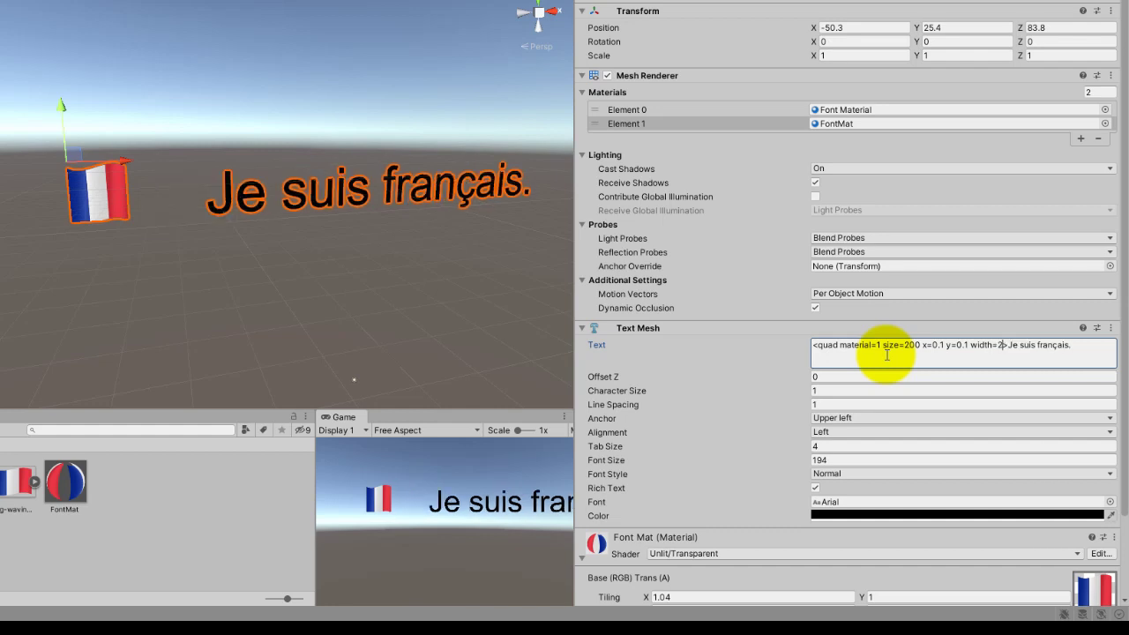
key("BackSpace")
type("1.5")
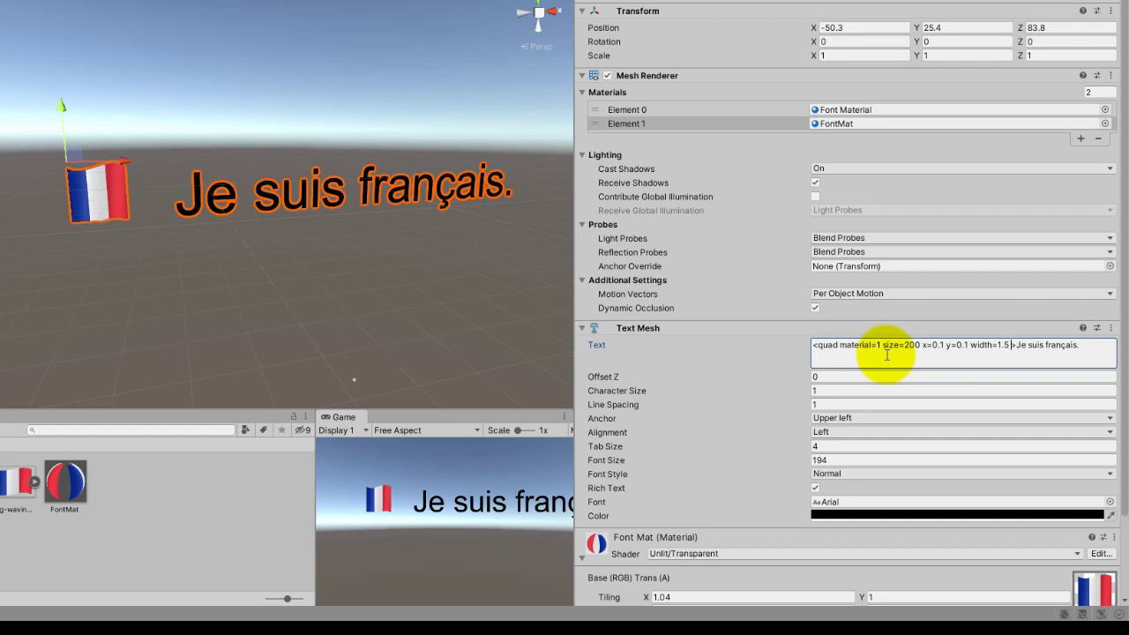
type(" hei")
type("ght=")
type("1")
- Try quad heights 0.1 and 1.5, then settle on height=0.5 and width=0.5
key("BackSpace")
type("0.1")
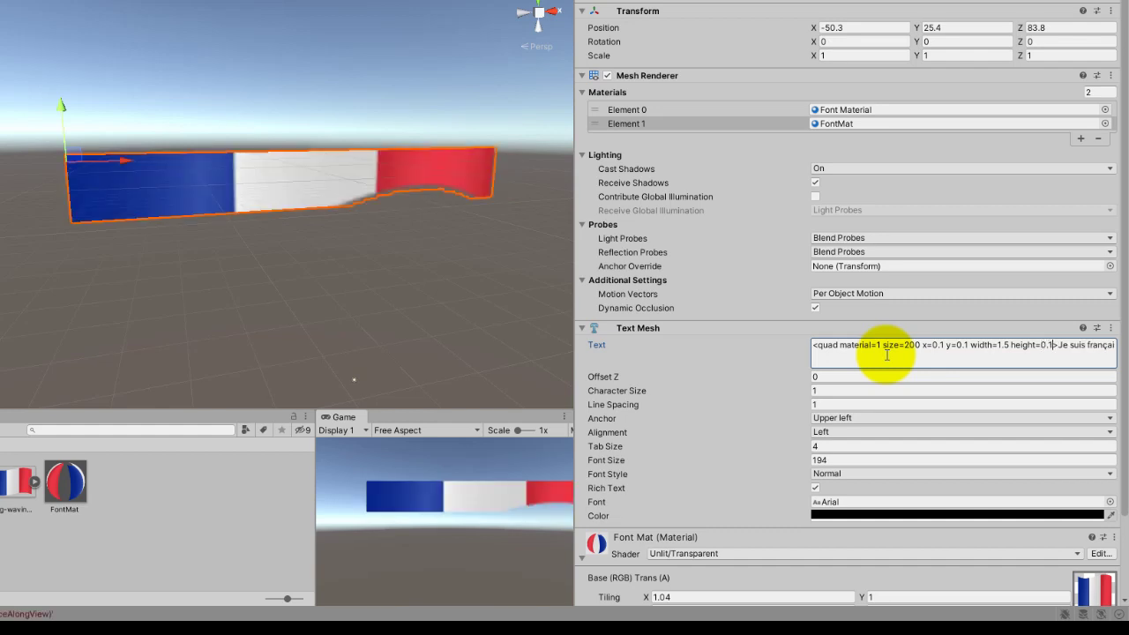
key("BackSpace")
key("BackSpace")
key("BackSpace")
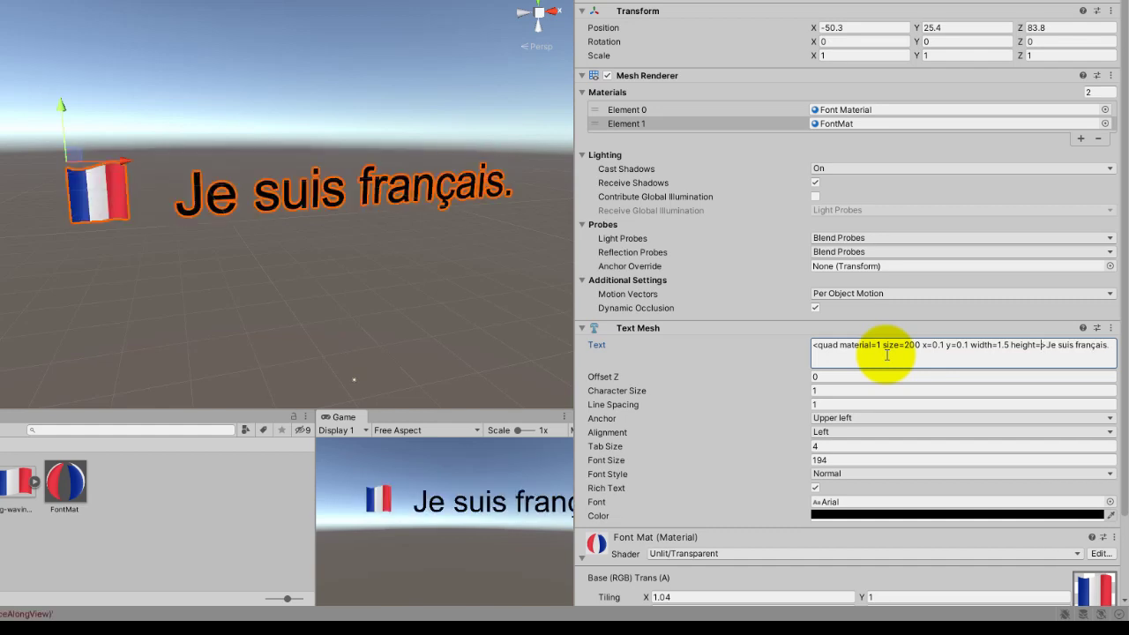
type("1.5")
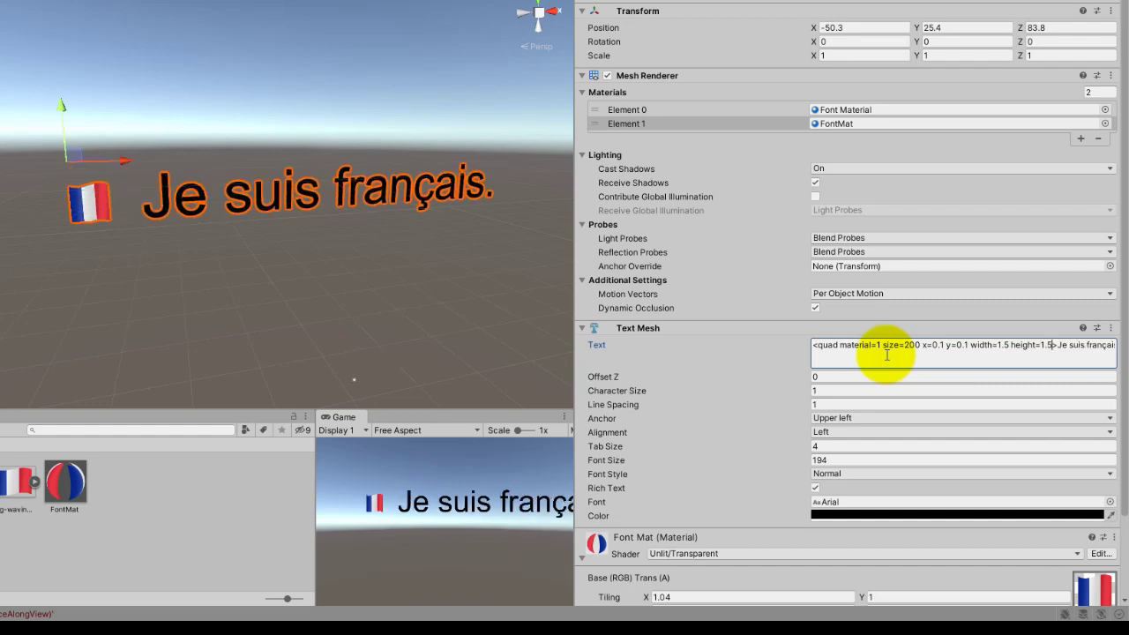
key("BackSpace")
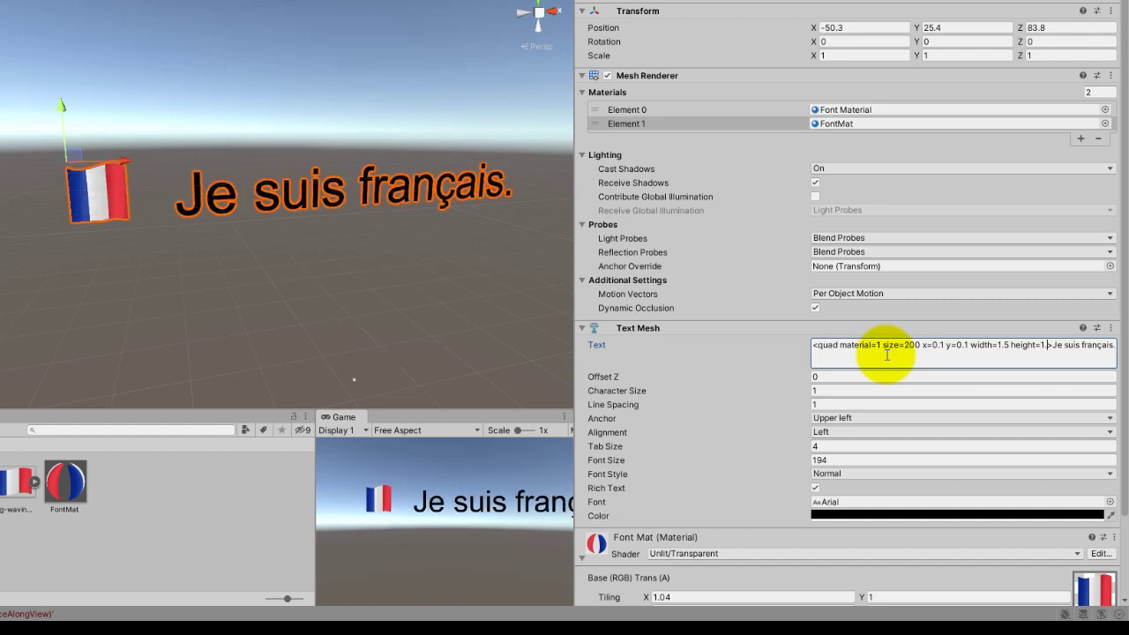
key("BackSpace")
key("BackSpace")
type("0")
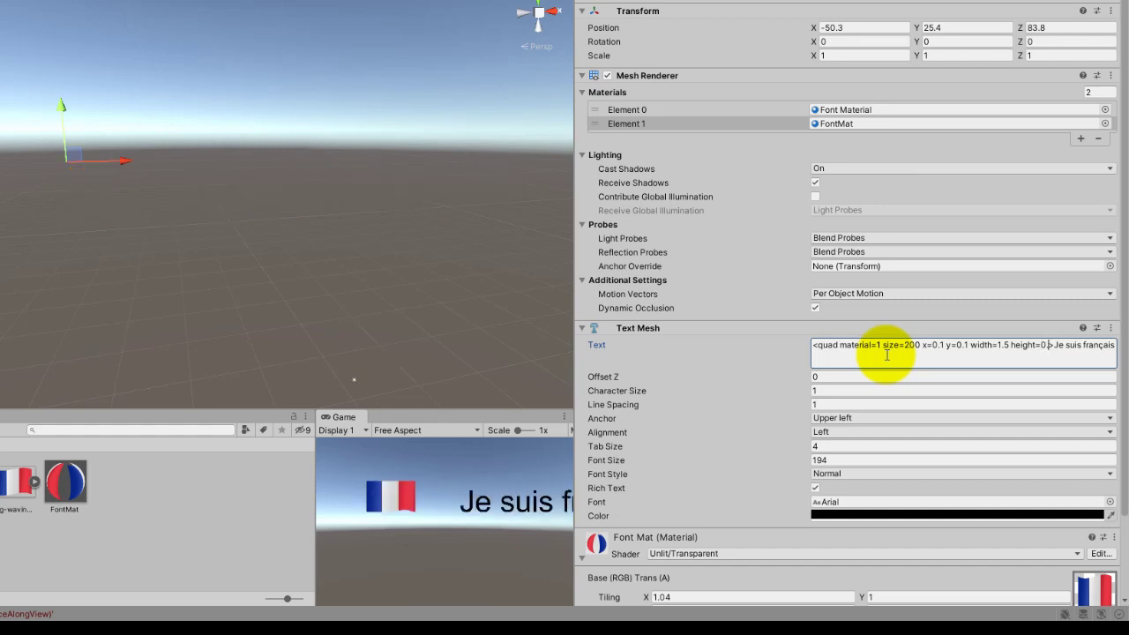
type(".5")
left_click_drag(1003, 345, 996, 345)
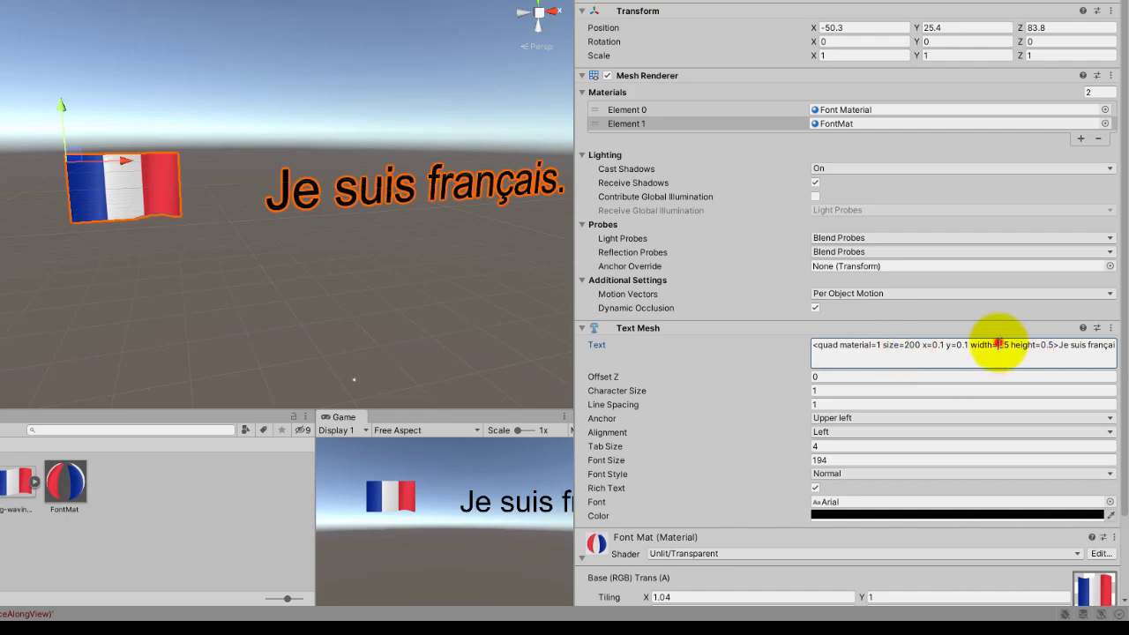
type("0")
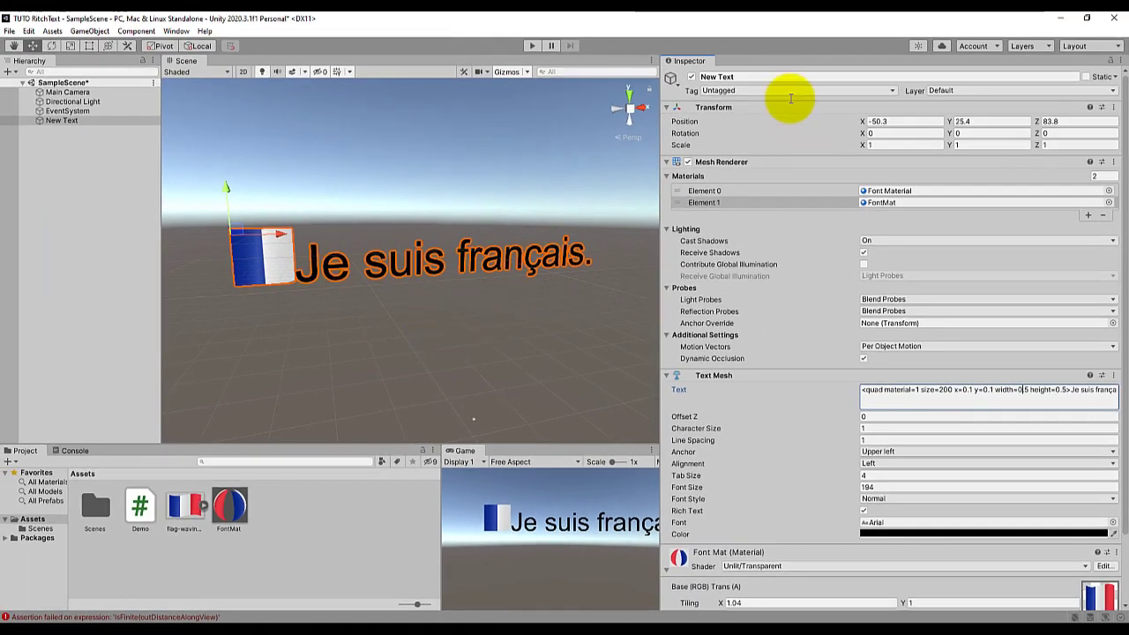
- Widen the Scene view and scrub FontMat's Tiling toward X 1.93, Y 0.63
left_click_drag(658, 129, 849, 134)
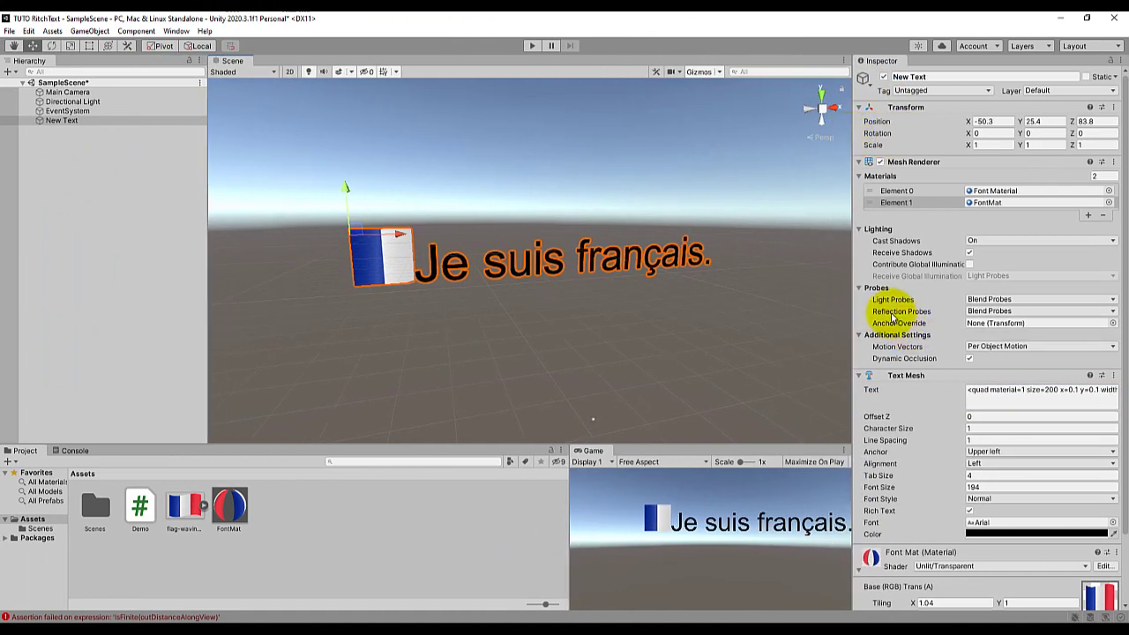
scroll(926, 353, "down", 3)
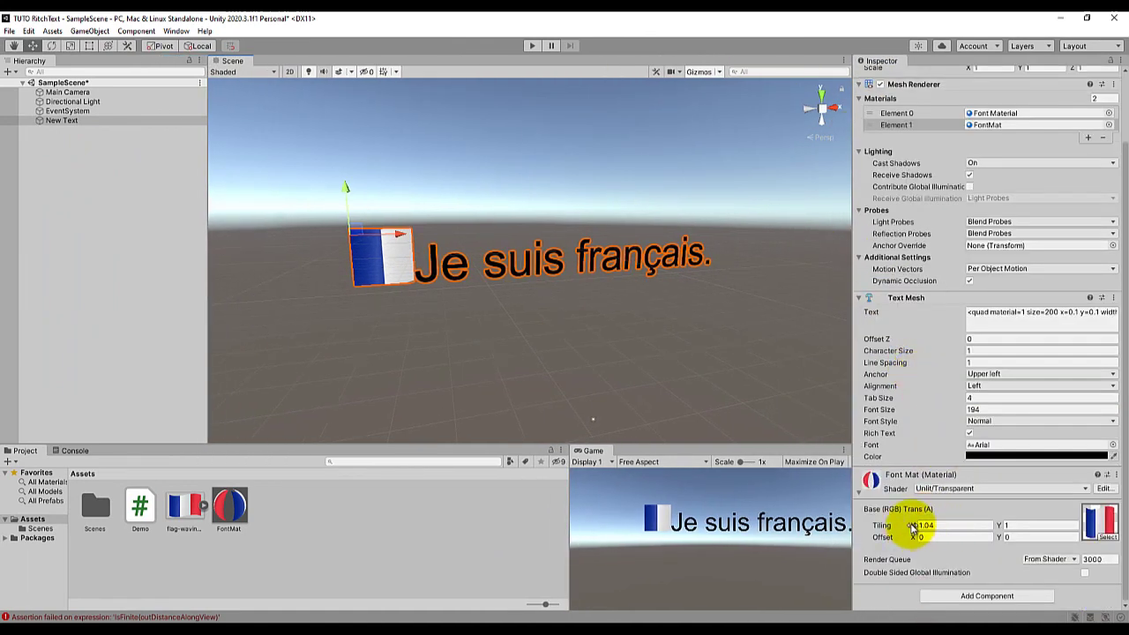
mouse_move(914, 526)
left_mouse_down()
mouse_move(899, 534)
mouse_move(916, 529)
left_mouse_up()
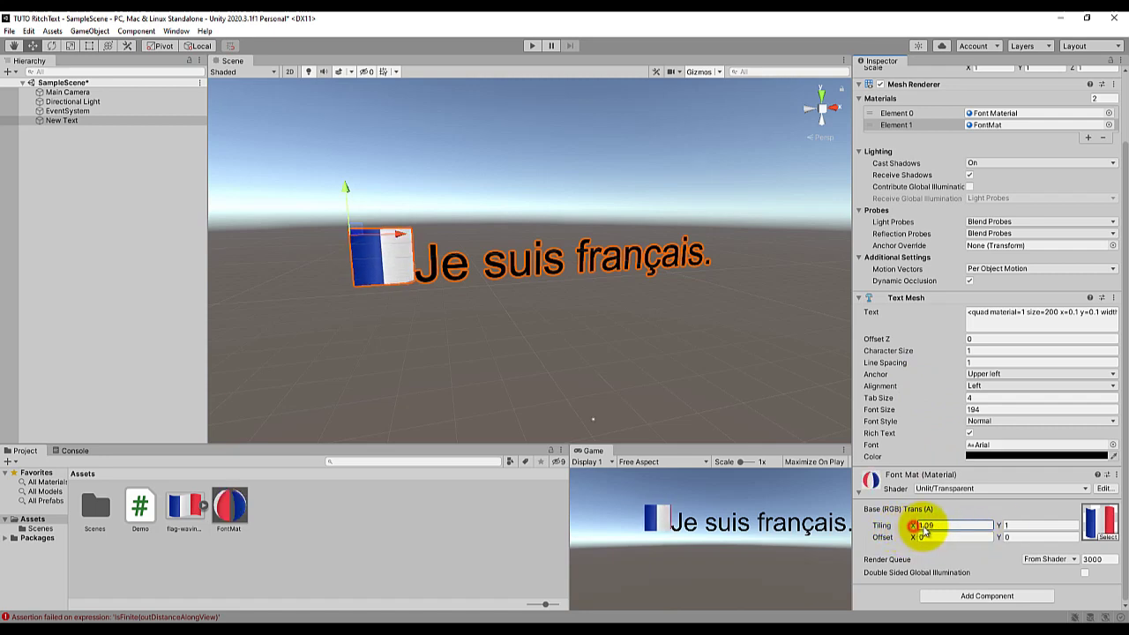
left_click_drag(915, 529, 921, 528)
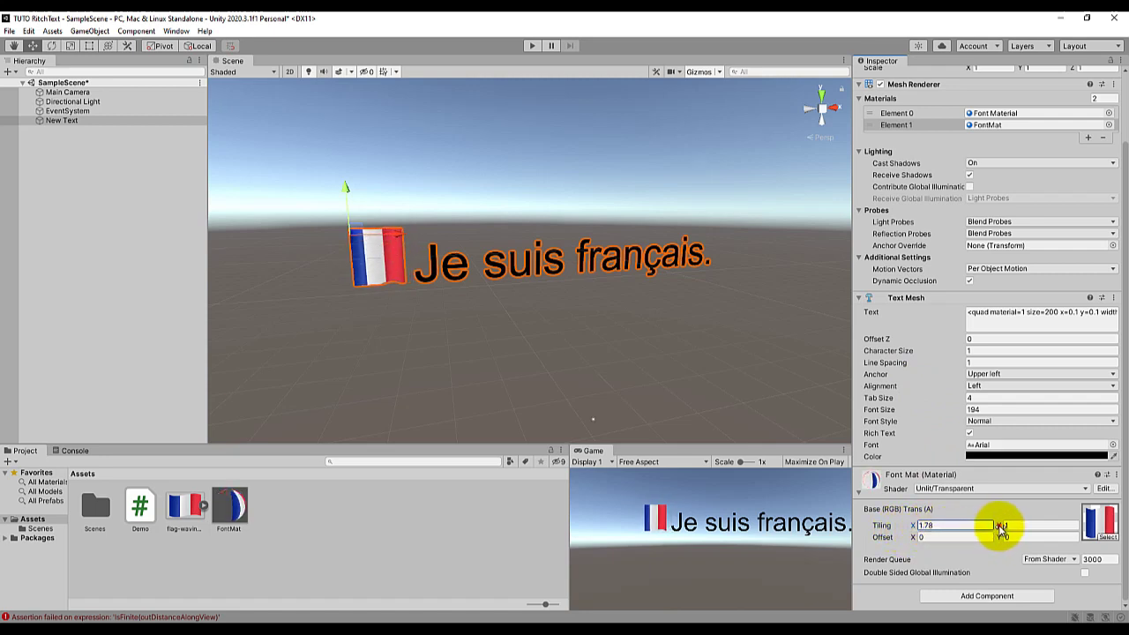
mouse_move(1002, 535)
left_mouse_down()
mouse_move(989, 532)
mouse_move(1000, 526)
left_mouse_up()
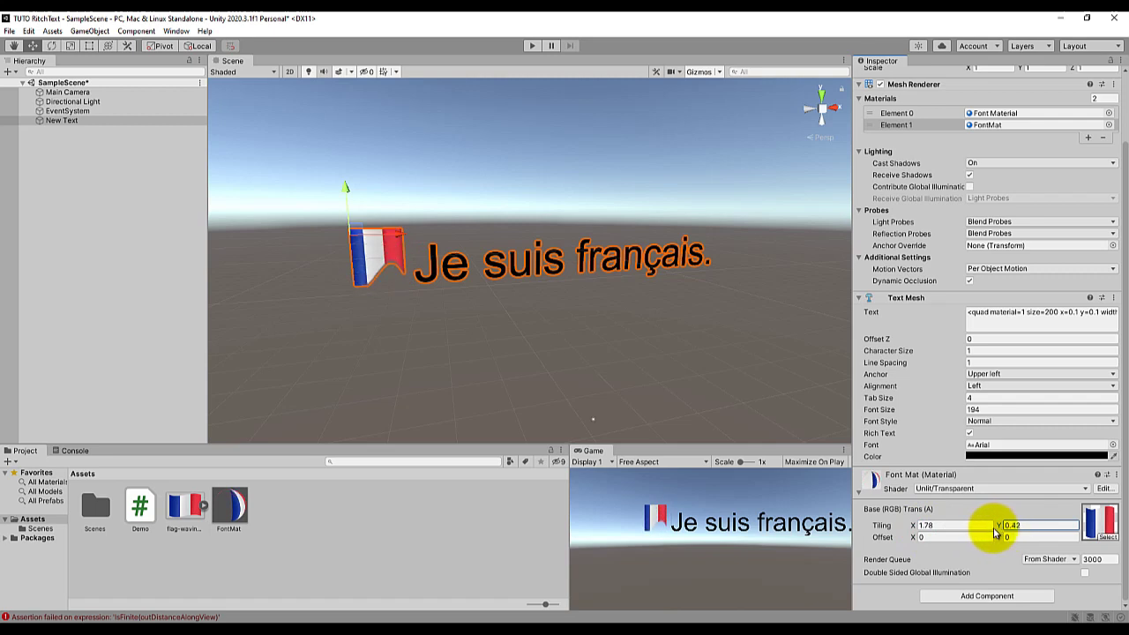
left_click(915, 540)
- Set FontMat's Offset to X -0.18, Y -0.03 and fine-tune the horizontal tiling
left_click_drag(916, 541, 915, 541)
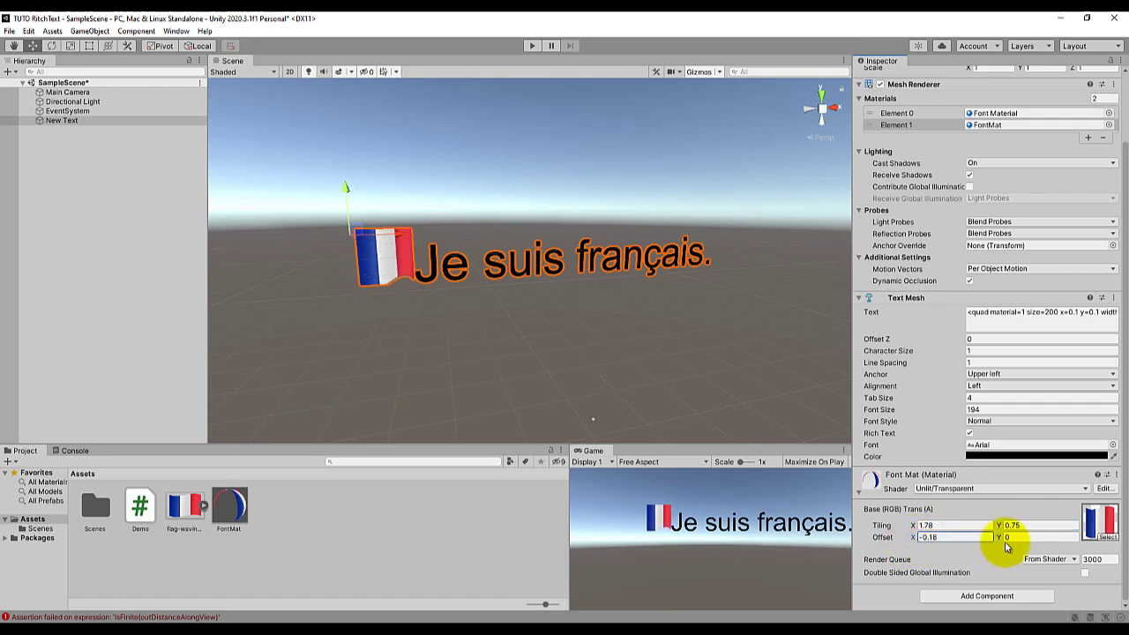
left_click_drag(1000, 538, 1001, 530)
left_click(1000, 527)
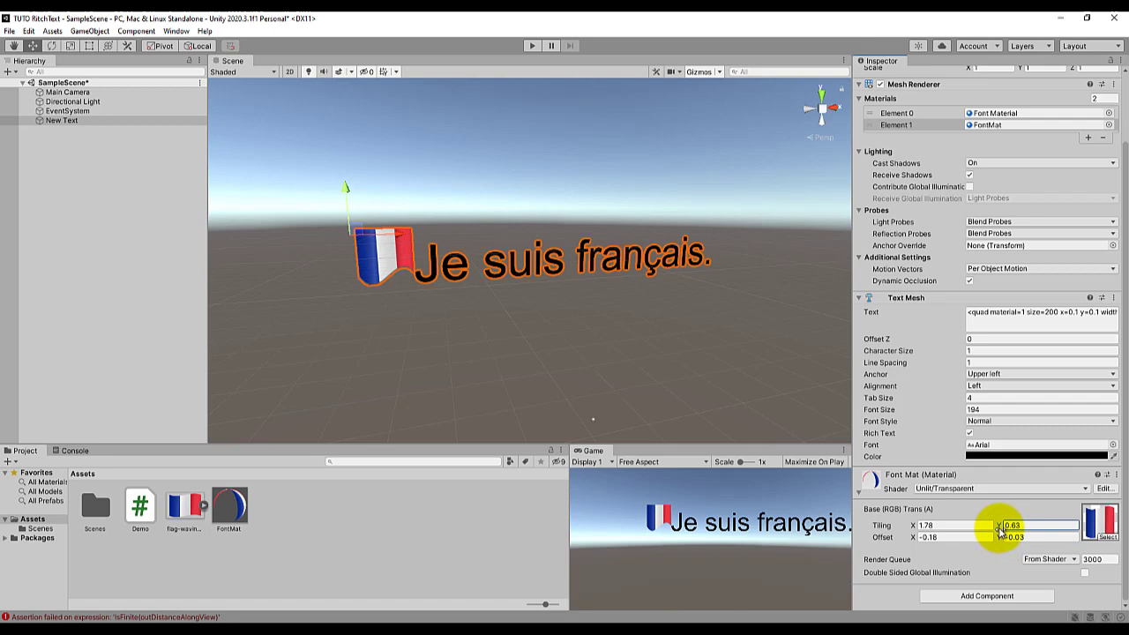
left_click(913, 525)
left_click_drag(912, 525, 751, 471)
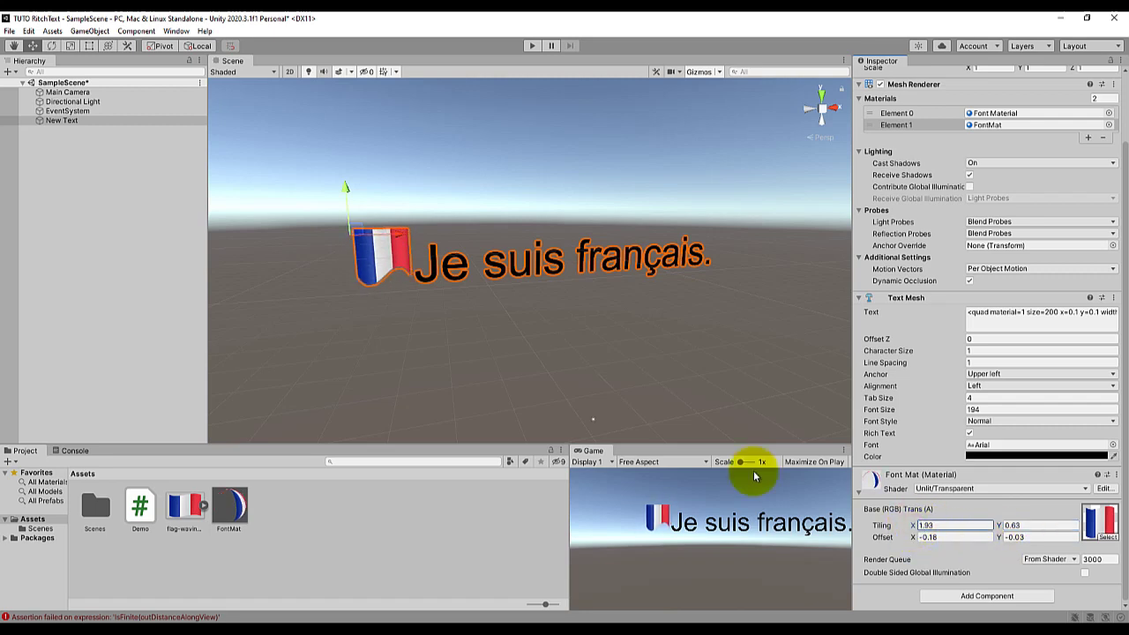
scroll(667, 358, "down", 2)
scroll(617, 361, "up", 3)
left_click_drag(624, 349, 648, 316)
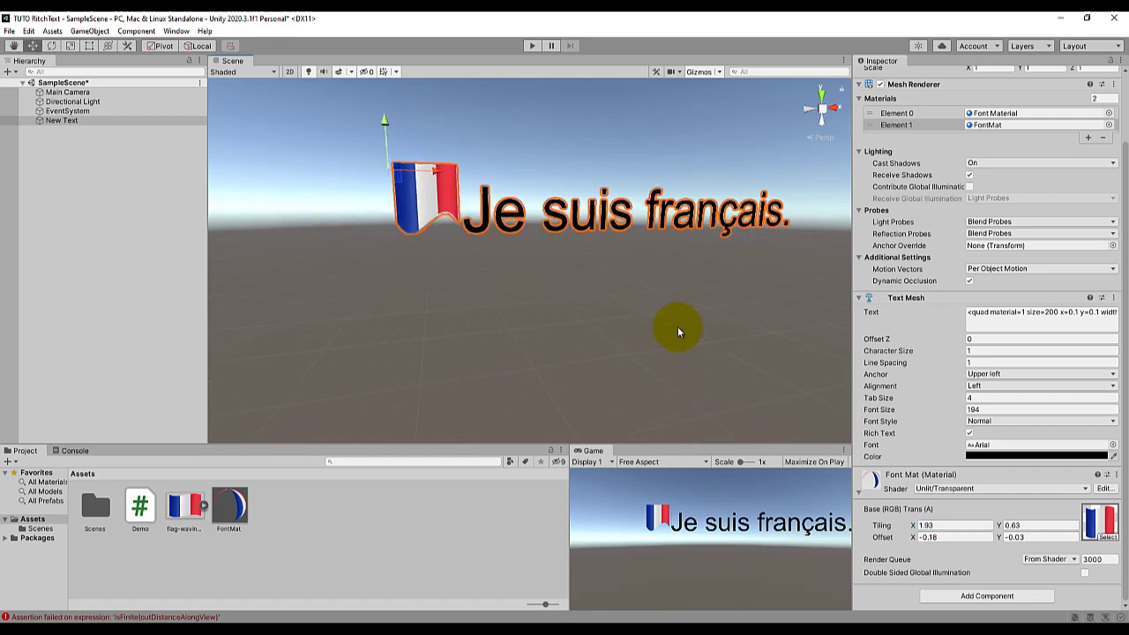
middle_click_drag(648, 316, 650, 320)
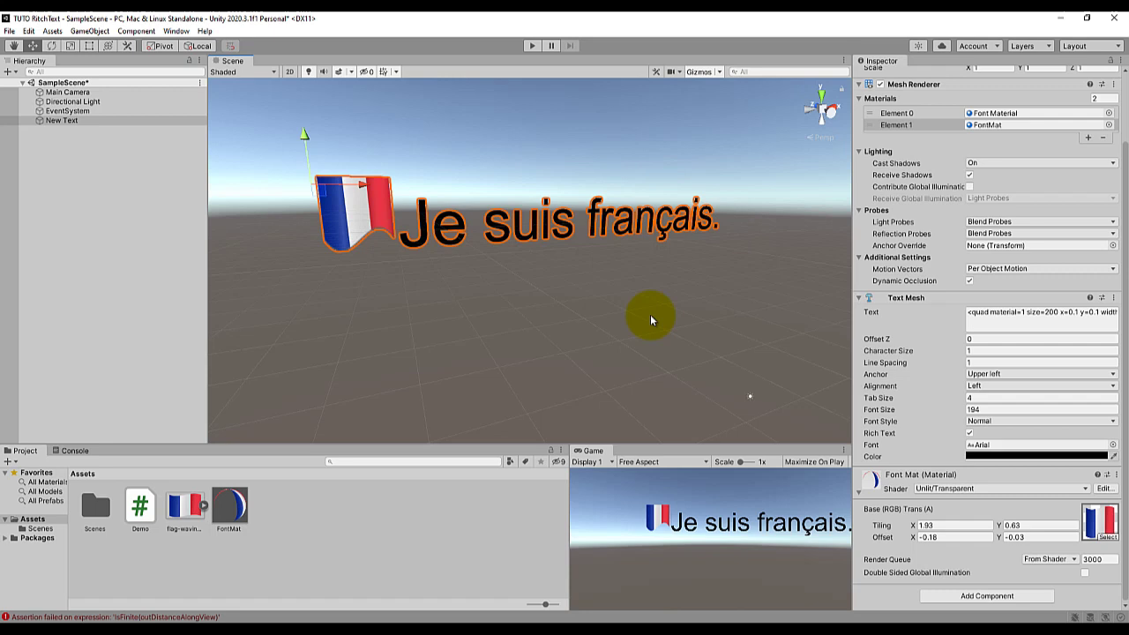
left_click(57, 121)
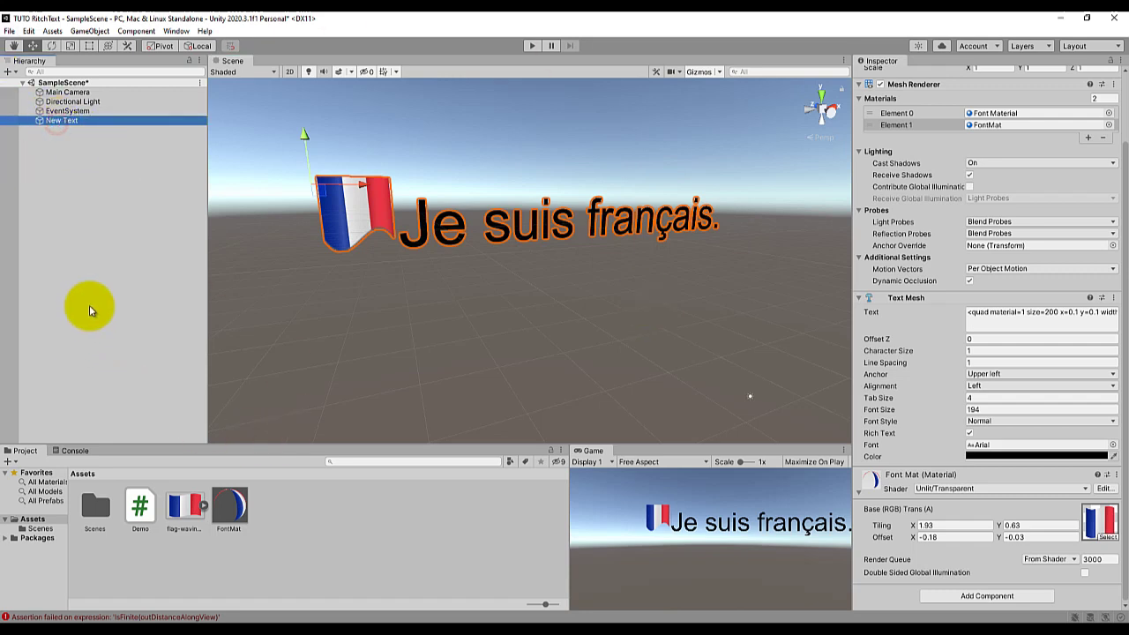